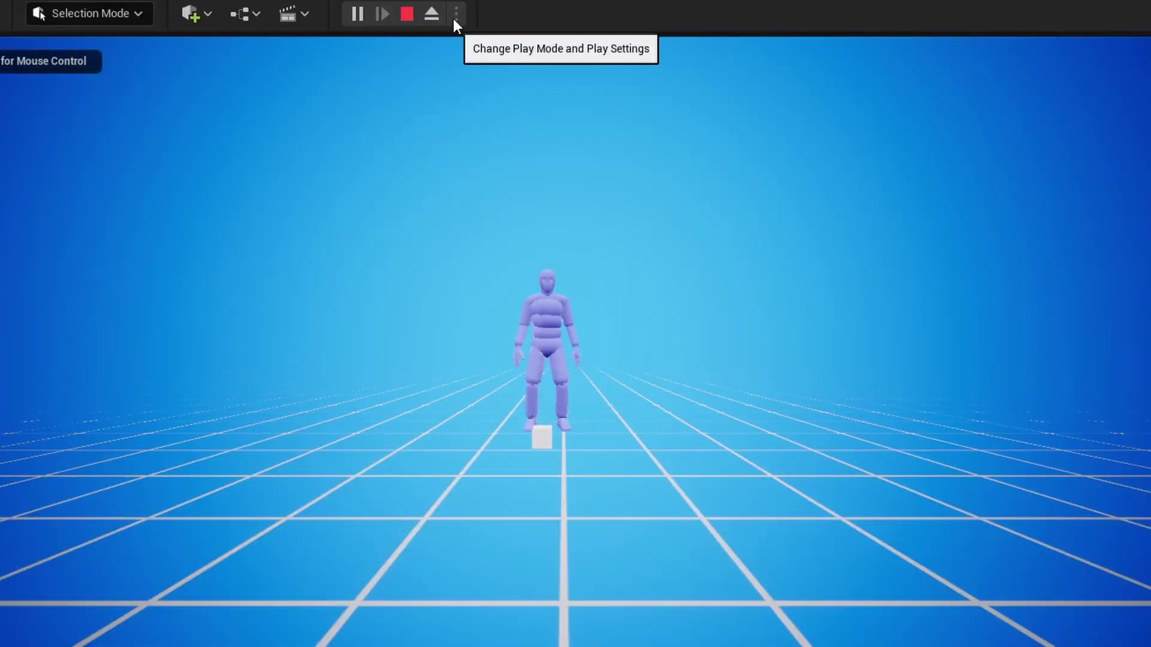
Eject from the possessed character in the running preview and move the white cube near the character's hand.
{"action": "left_click", "coordinate": [431, 14]}
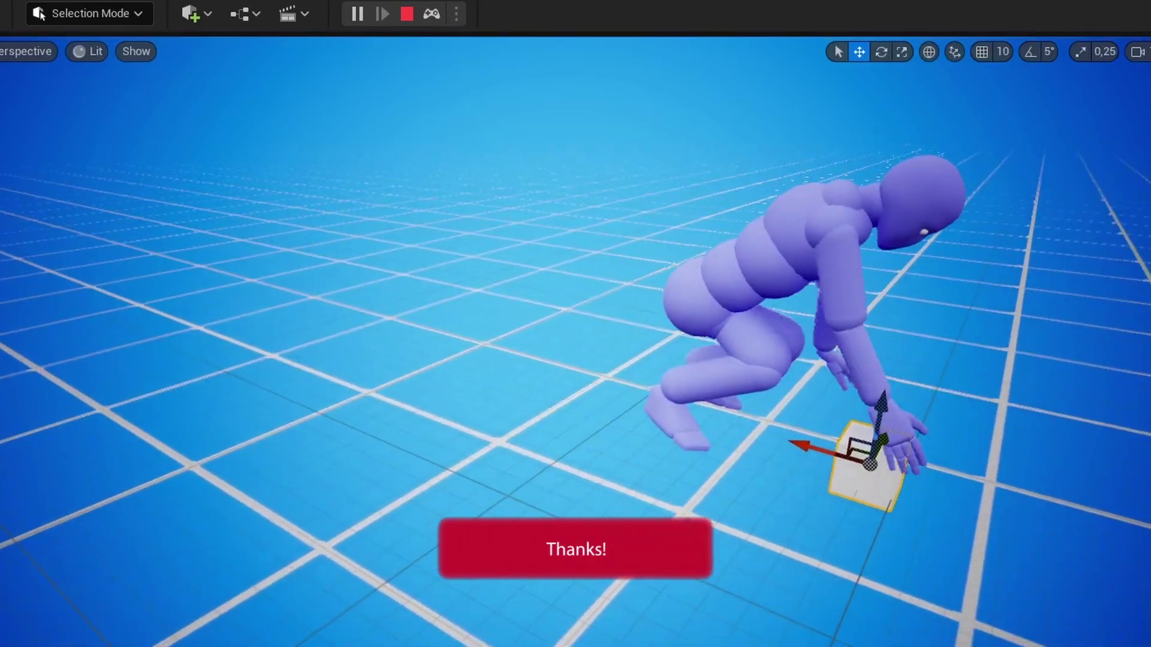
{"action": "right_click_drag", "start_coordinate": [623, 384], "coordinate": [698, 394]}
{"action": "right_click_drag", "start_coordinate": [626, 389], "coordinate": [544, 403]}
{"action": "left_click_drag", "start_coordinate": [543, 403], "coordinate": [515, 379]}
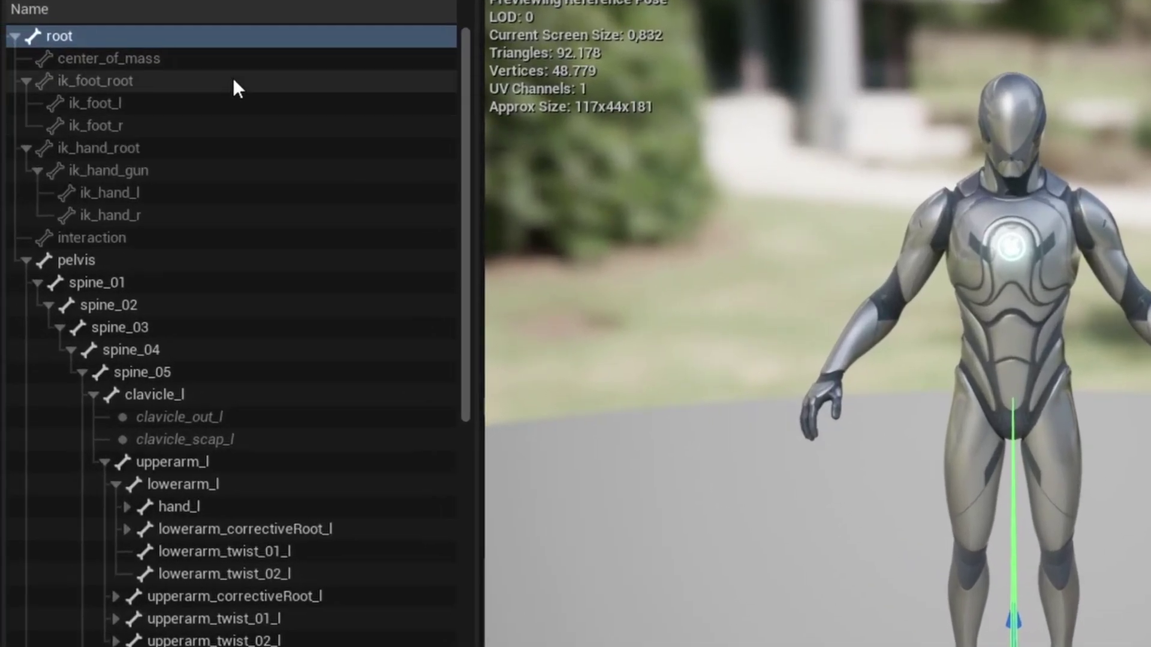
Examine the foot and hand IK bones in the silver mannequin's skeleton tree.
{"action": "left_click", "coordinate": [145, 109]}
{"action": "left_click", "coordinate": [218, 106]}
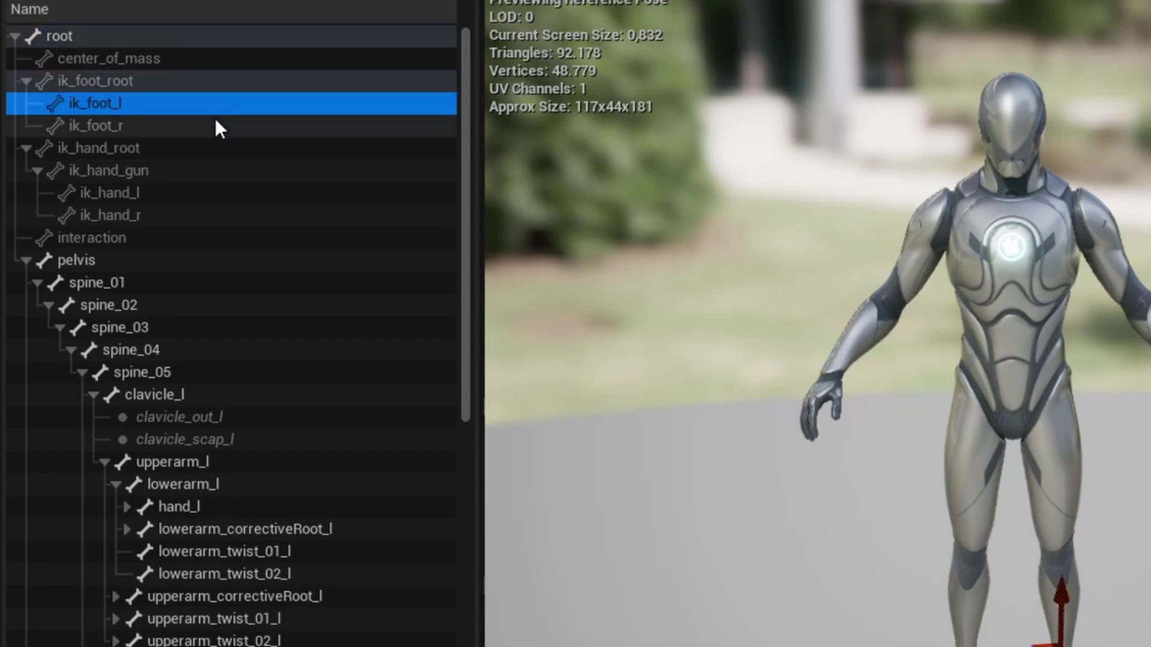
{"action": "left_click", "coordinate": [215, 121]}
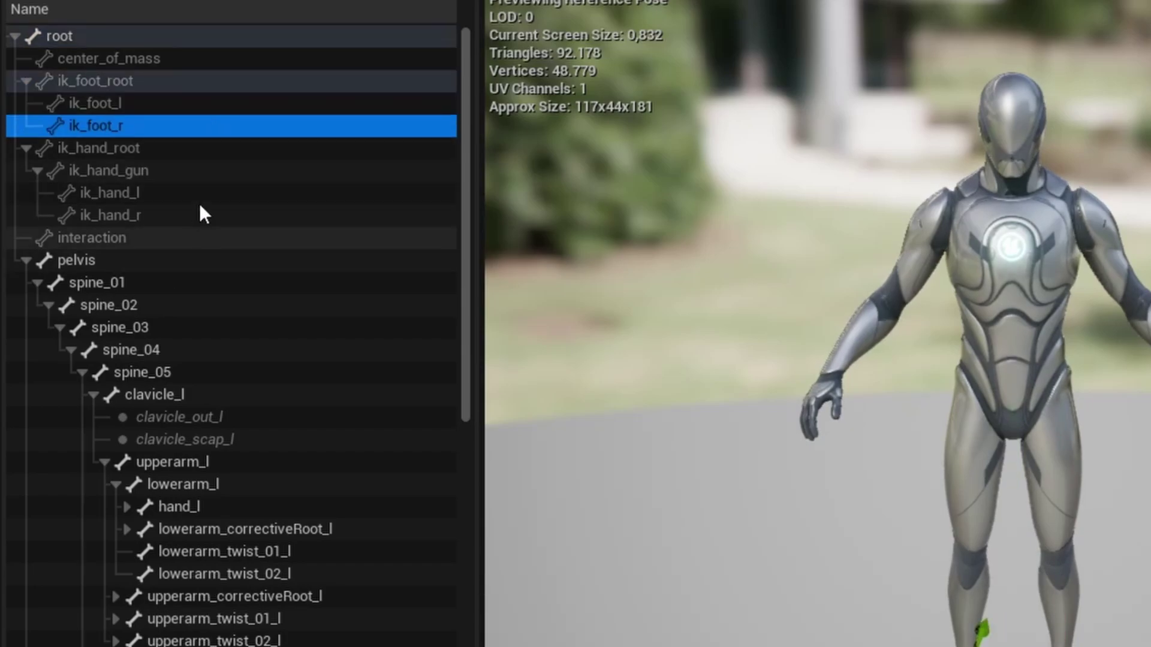
{"action": "left_click", "coordinate": [222, 151]}
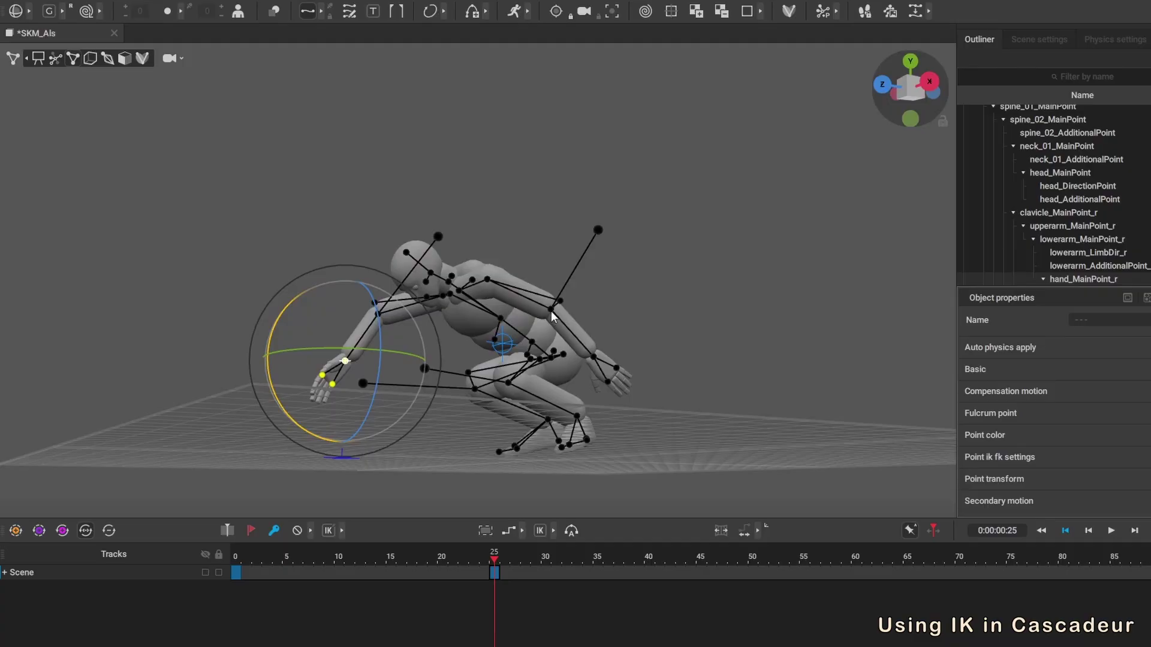
Switch to Cascadeur and rotate and shift the crouching character's left forearm at frame 25 so the arm reaches forward.
{"action": "left_click", "coordinate": [551, 310]}
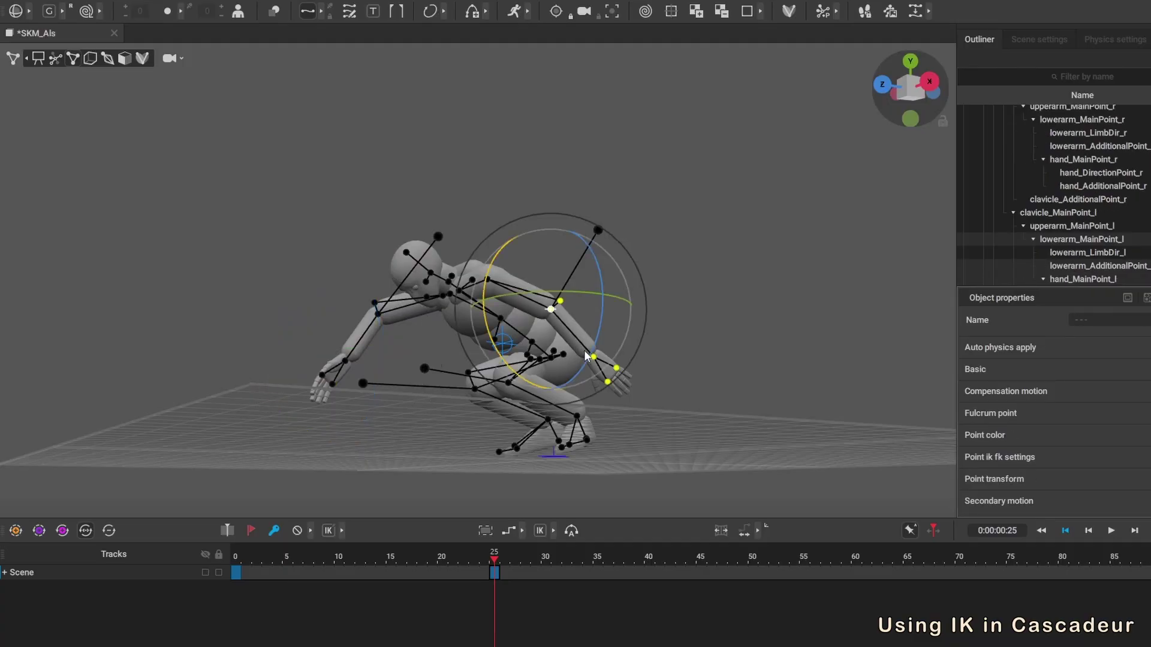
{"action": "left_click_drag", "start_coordinate": [511, 373], "coordinate": [395, 241]}
{"action": "key", "text": "w"}
{"action": "left_click_drag", "start_coordinate": [509, 255], "coordinate": [487, 294]}
{"action": "left_click_drag", "start_coordinate": [558, 356], "coordinate": [587, 382], "text": "alt"}
{"action": "mouse_move", "coordinate": [587, 388]}
{"action": "right_mouse_down"}
{"action": "mouse_move", "coordinate": [614, 401]}
{"action": "mouse_move", "coordinate": [608, 392]}
{"action": "right_mouse_up"}
Lower the character's left hand toward the floor at frame 25 and clear the selection.
{"action": "left_click", "coordinate": [572, 437]}
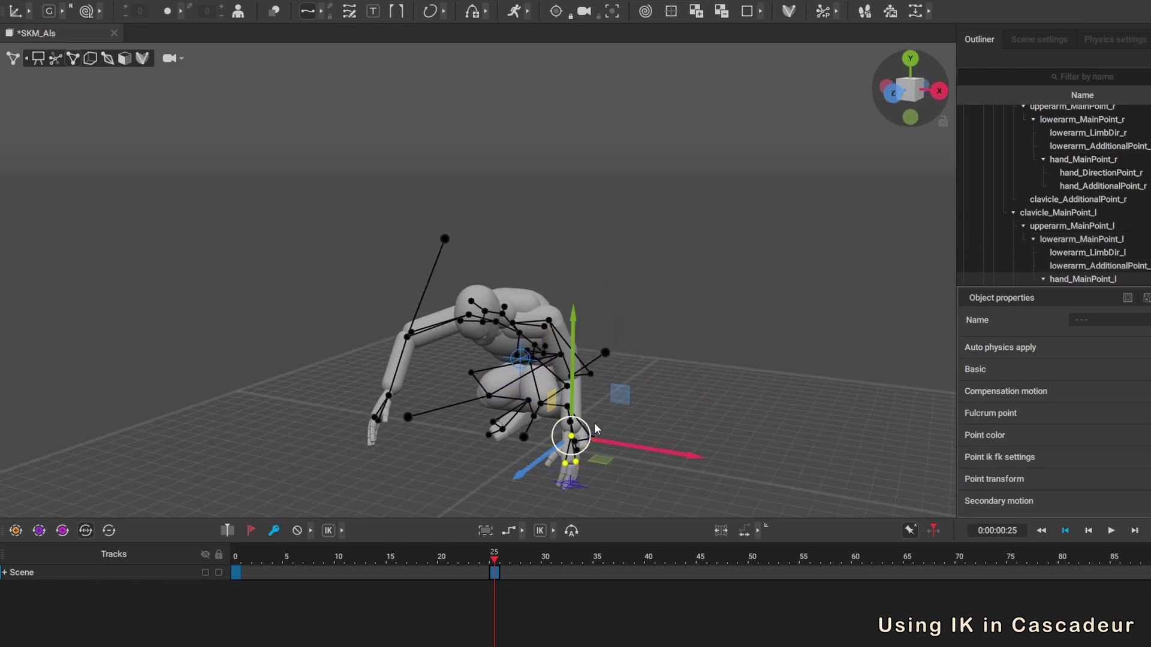
{"action": "key", "text": "e"}
{"action": "key", "text": "w"}
{"action": "left_click_drag", "start_coordinate": [573, 386], "coordinate": [573, 399]}
{"action": "left_click_drag", "start_coordinate": [674, 457], "coordinate": [617, 462], "text": "alt"}
{"action": "key", "text": "e"}
{"action": "left_click", "coordinate": [704, 474]}
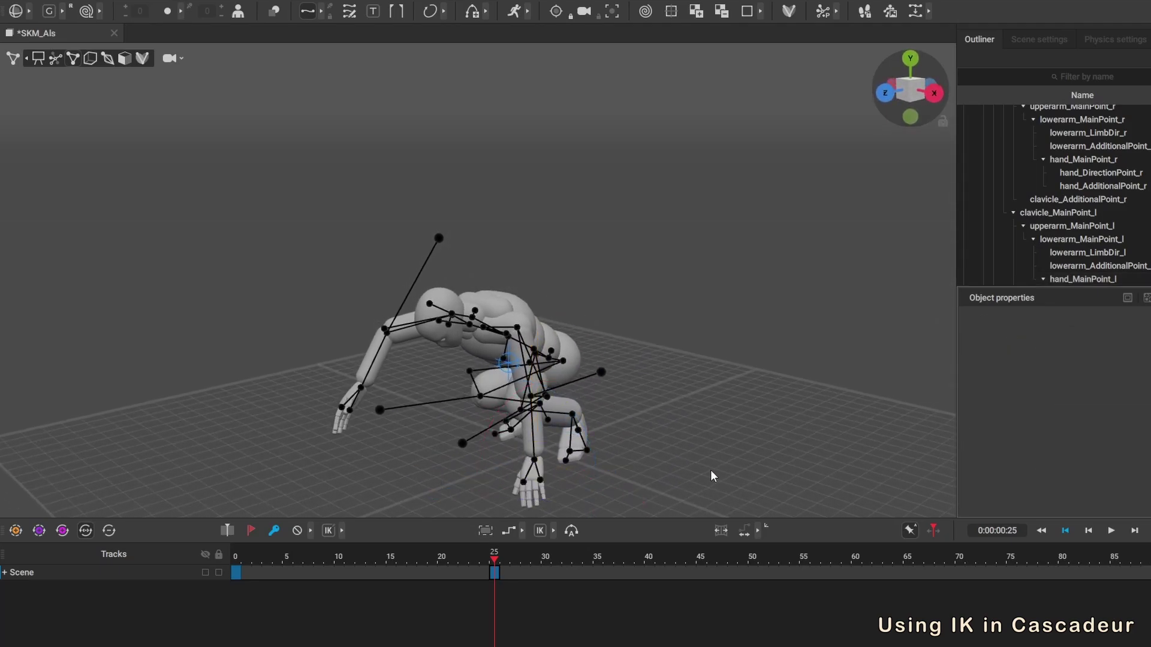
Apply curved interpolation between the keyframes at frames 0 and 25, and scrub the timeline to preview the motion.
{"action": "left_click", "coordinate": [308, 558]}
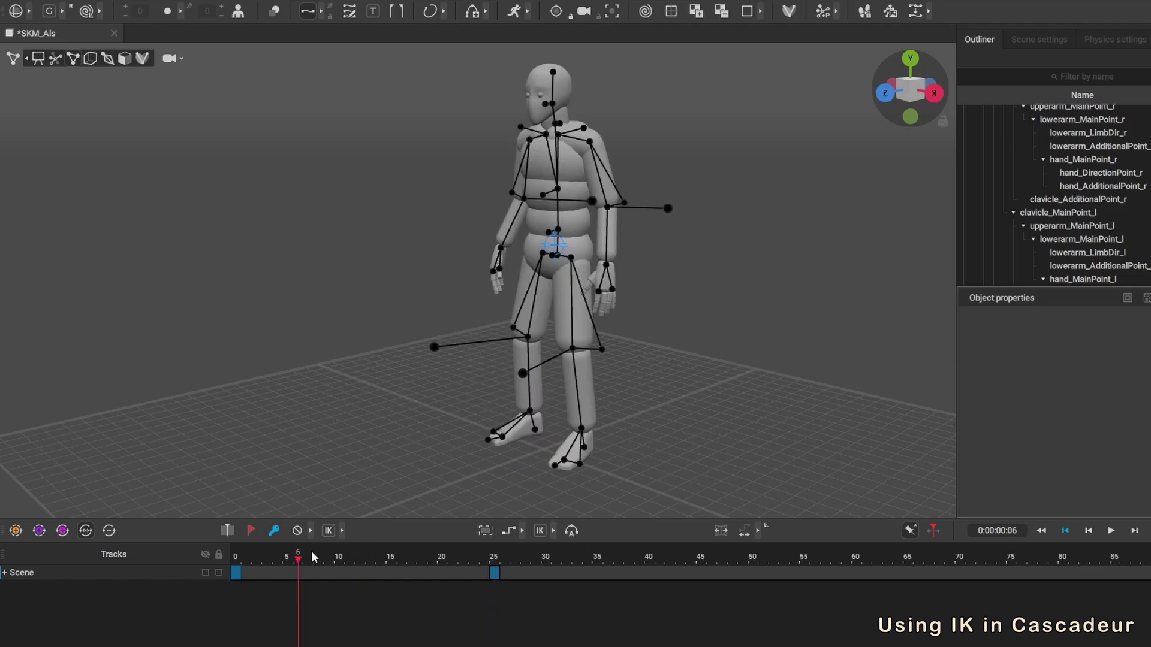
{"action": "left_click", "coordinate": [523, 529]}
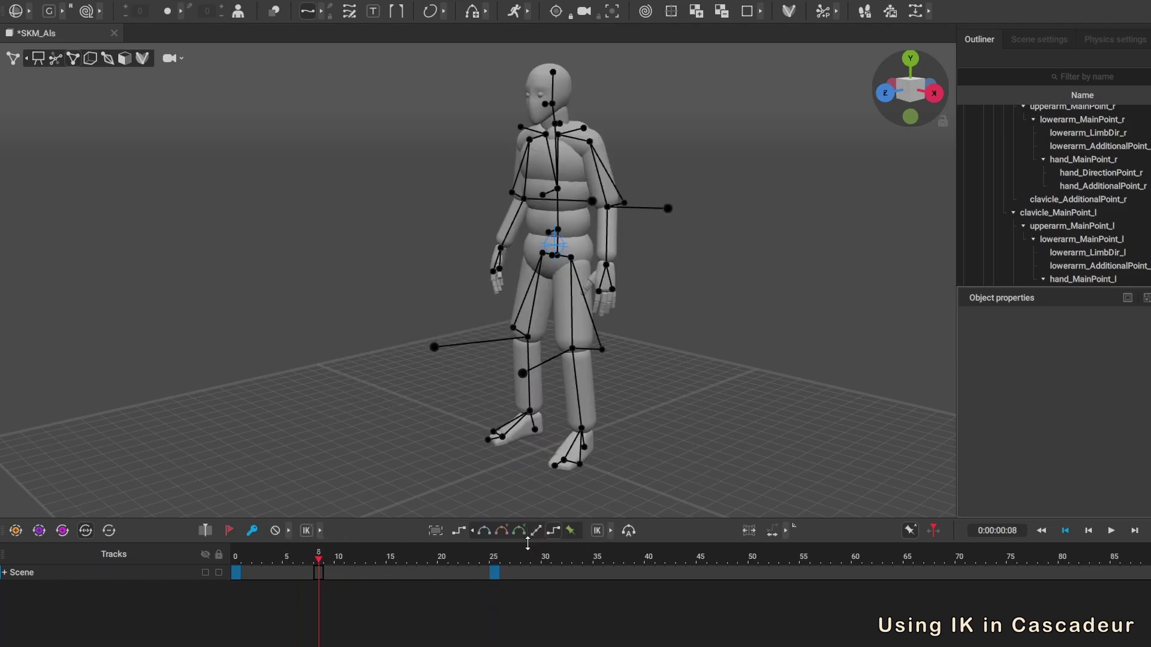
{"action": "left_click", "coordinate": [479, 532]}
{"action": "left_click_drag", "start_coordinate": [318, 552], "coordinate": [504, 552]}
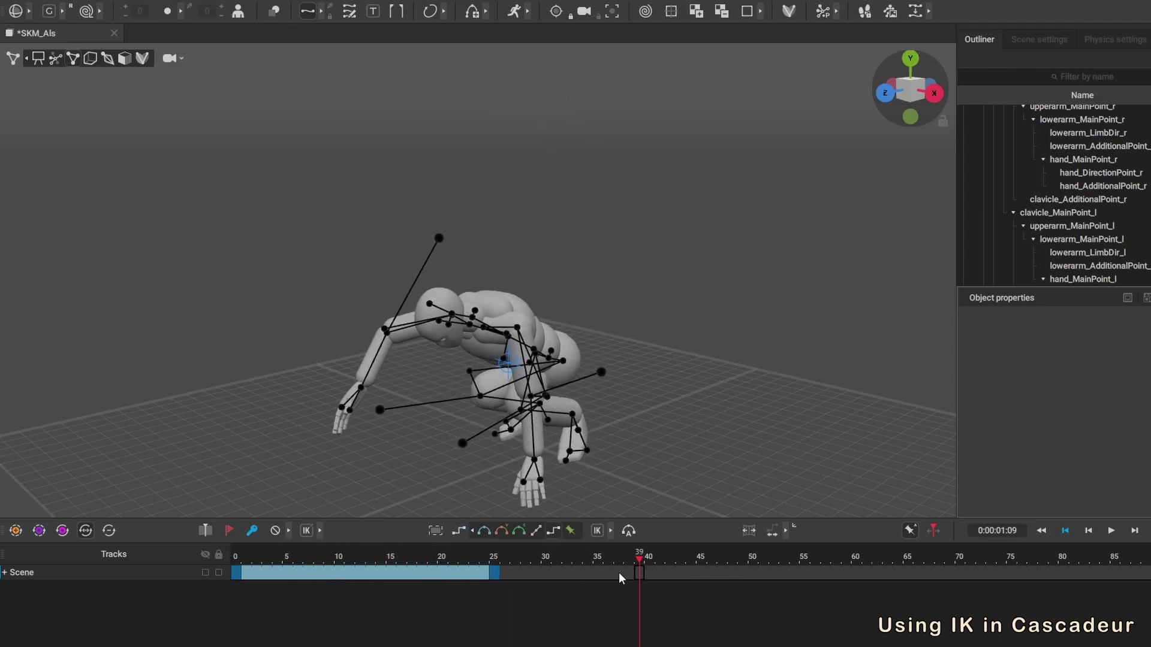
Copy the crouching pose's keyframe at frame 25 and paste it at about frame 35.
{"action": "left_click", "coordinate": [495, 573]}
{"action": "left_click", "coordinate": [601, 572]}
{"action": "key", "text": "ctrl+v"}
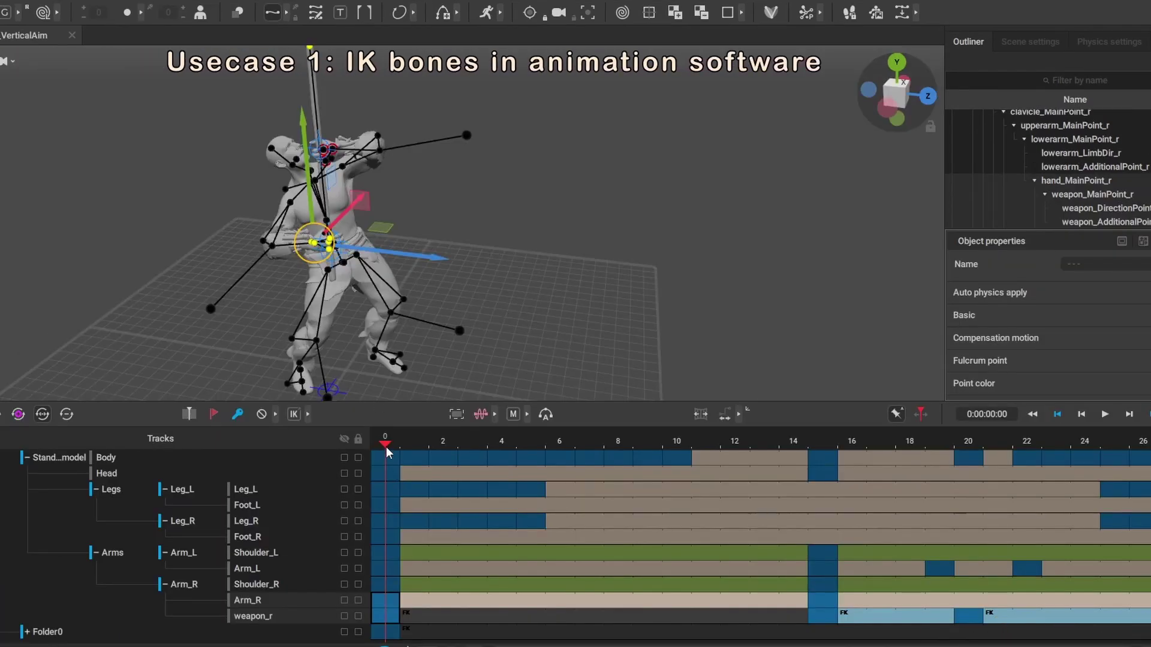
In the VerticalAim scene, scrub to frame 15, then move and rotate the long weapon through its forward control point.
{"action": "left_click_drag", "start_coordinate": [386, 447], "coordinate": [1147, 447]}
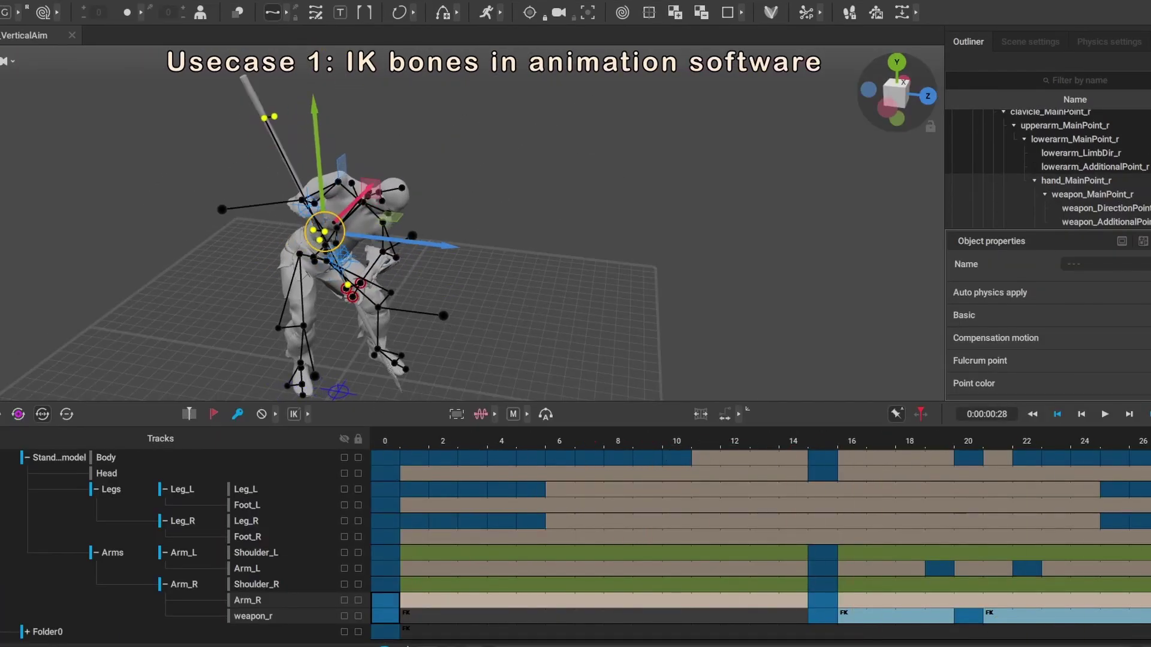
{"action": "left_click_drag", "start_coordinate": [863, 469], "coordinate": [833, 466]}
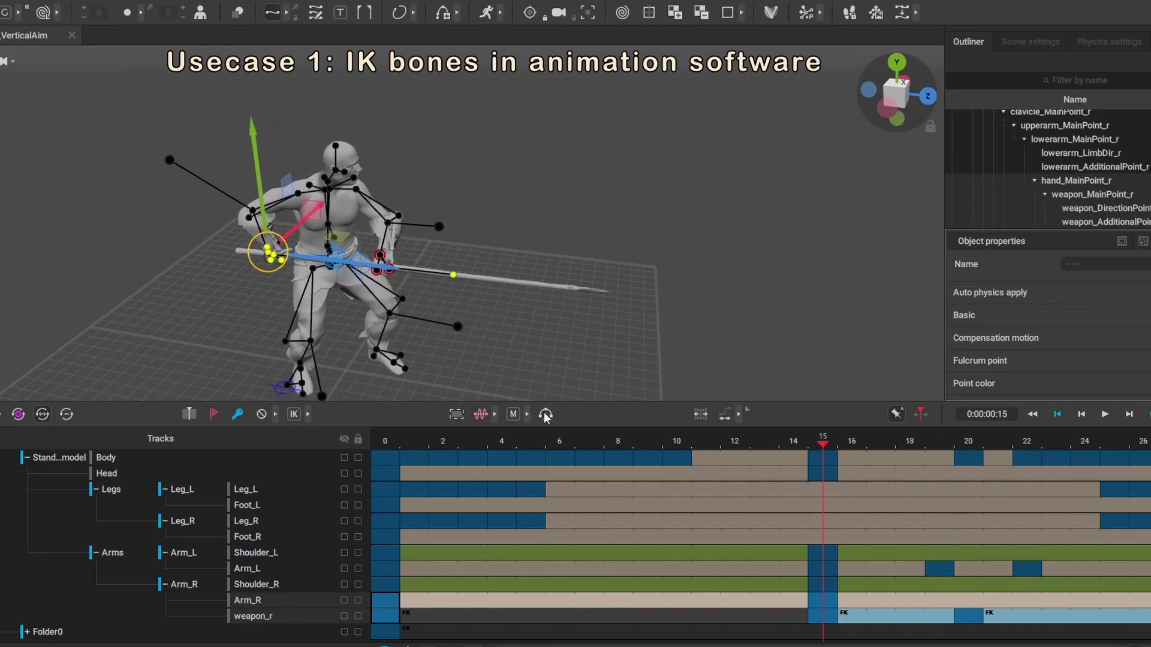
{"action": "left_click", "coordinate": [453, 275]}
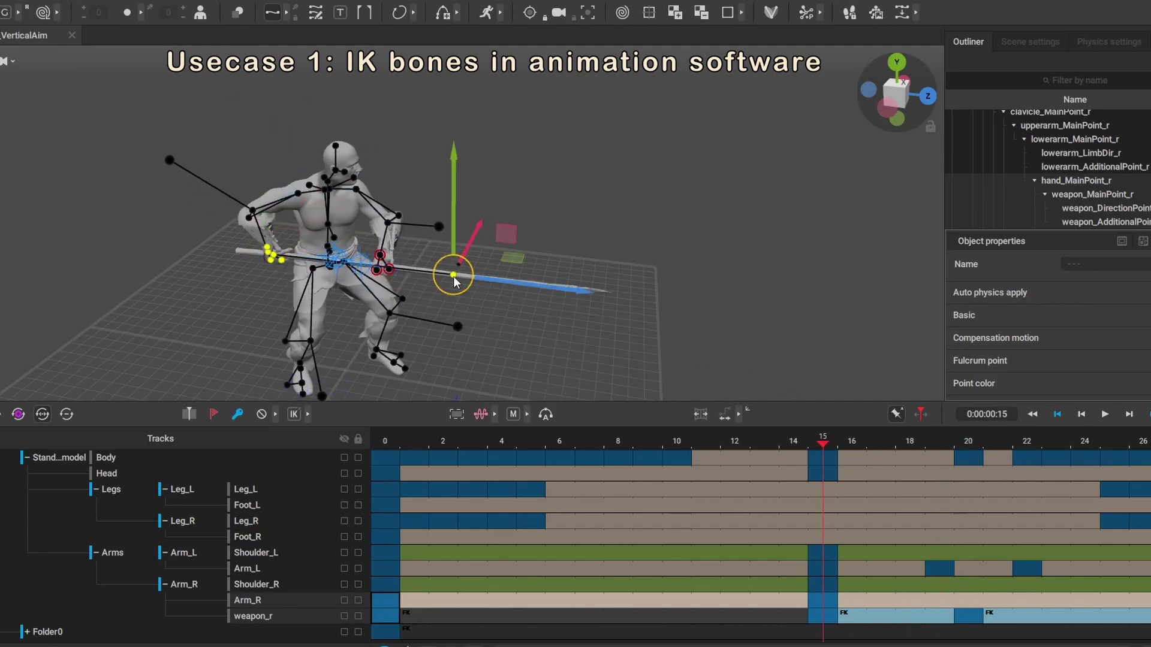
{"action": "left_click_drag", "start_coordinate": [505, 262], "coordinate": [534, 264]}
{"action": "left_click_drag", "start_coordinate": [482, 227], "coordinate": [481, 203]}
{"action": "left_click_drag", "start_coordinate": [532, 238], "coordinate": [514, 212]}
{"action": "key", "text": "e"}
{"action": "left_click_drag", "start_coordinate": [493, 283], "coordinate": [513, 287]}
Raise the weapon's forward control point at frame 15, checking the two-handed pose from other angles.
{"action": "left_click_drag", "start_coordinate": [653, 210], "coordinate": [520, 225], "text": "alt"}
{"action": "right_click_drag", "start_coordinate": [520, 225], "coordinate": [437, 251]}
{"action": "key", "text": "w"}
{"action": "left_click_drag", "start_coordinate": [529, 271], "coordinate": [545, 216]}
{"action": "key", "text": "e"}
{"action": "right_click_drag", "start_coordinate": [610, 237], "coordinate": [618, 268]}
{"action": "key", "text": "w"}
{"action": "left_click_drag", "start_coordinate": [531, 234], "coordinate": [548, 197]}
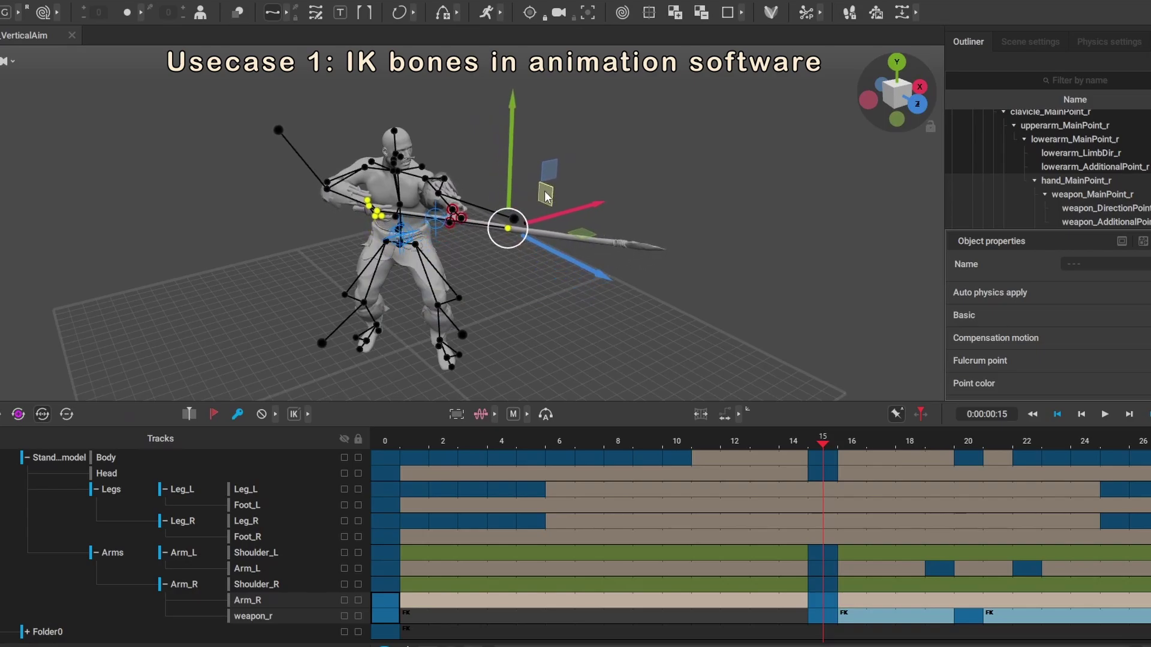
Rotate the weapon about its forward control point to adjust its aim at frame 15.
{"action": "mouse_move", "coordinate": [547, 196]}
{"action": "right_mouse_down"}
{"action": "mouse_move", "coordinate": [567, 192]}
{"action": "mouse_move", "coordinate": [516, 192]}
{"action": "mouse_move", "coordinate": [526, 196]}
{"action": "right_mouse_up"}
{"action": "key", "text": "e"}
{"action": "left_click_drag", "start_coordinate": [499, 256], "coordinate": [541, 230]}
{"action": "key", "text": "w"}
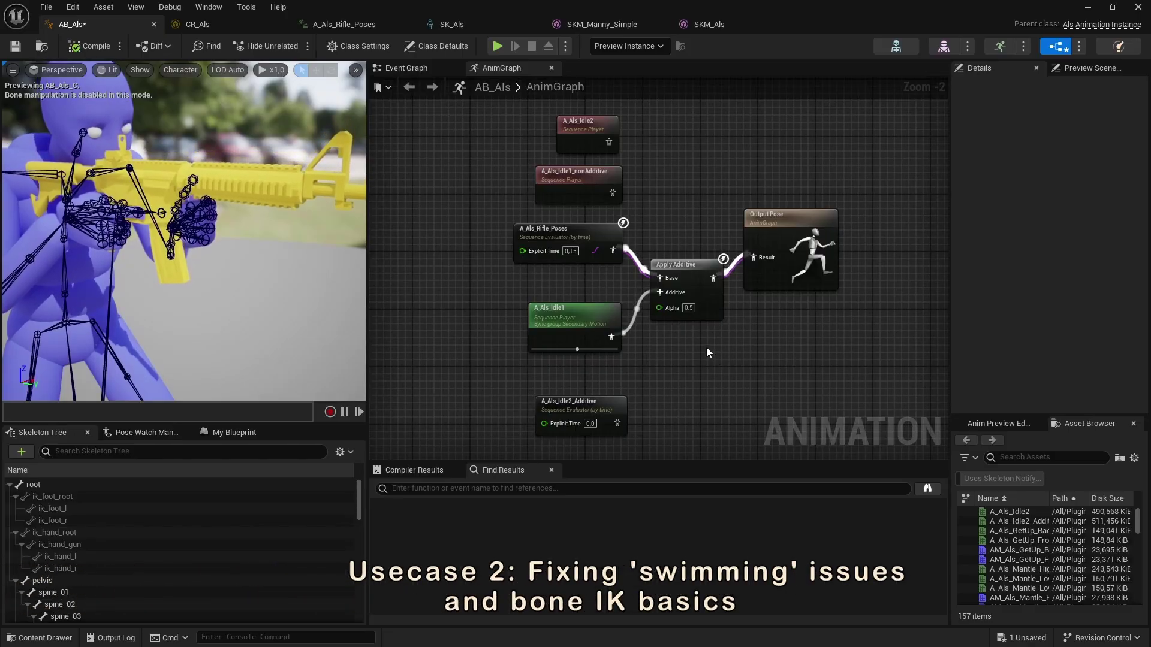
Switch to Unreal Editor, move the Output Pose node away from Apply Additive in AB_Als's AnimGraph, and open the node list.
{"action": "right_click_drag", "start_coordinate": [716, 347], "coordinate": [693, 371]}
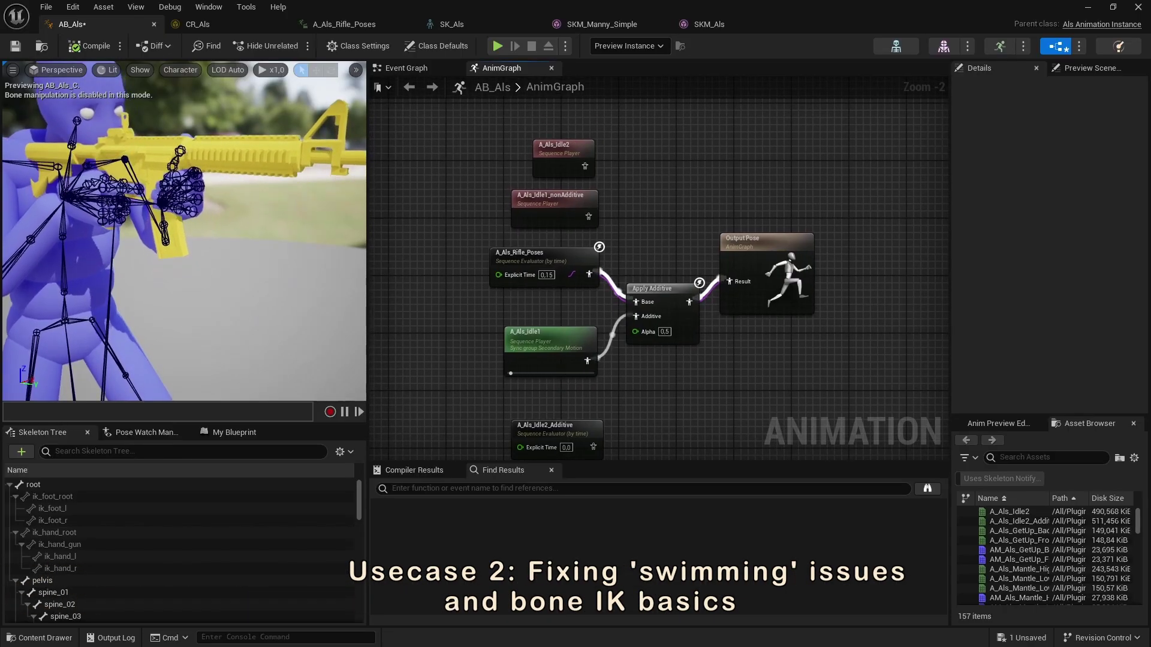
{"action": "right_click_drag", "start_coordinate": [806, 365], "coordinate": [667, 325]}
{"action": "left_click_drag", "start_coordinate": [616, 203], "coordinate": [822, 224]}
{"action": "right_click_drag", "start_coordinate": [608, 306], "coordinate": [699, 301]}
{"action": "right_click", "coordinate": [668, 267]}
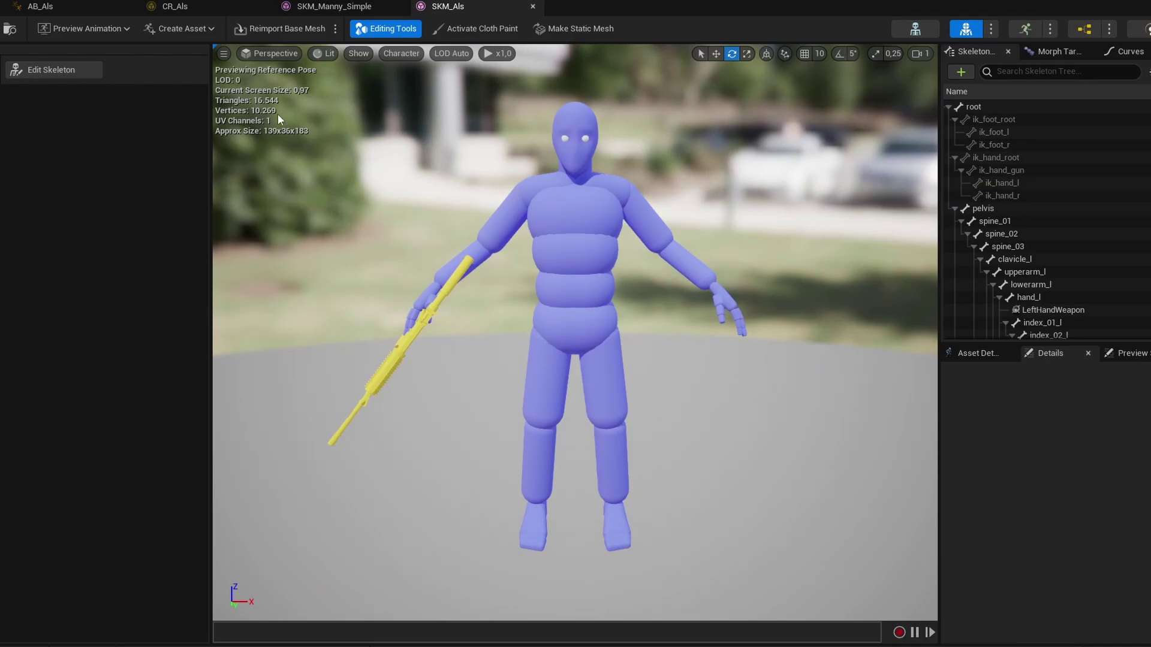
Show the editable bones of SKM_Als with the Edit Skeleton tool and collapse the pelvis hierarchy.
{"action": "left_click", "coordinate": [87, 73]}
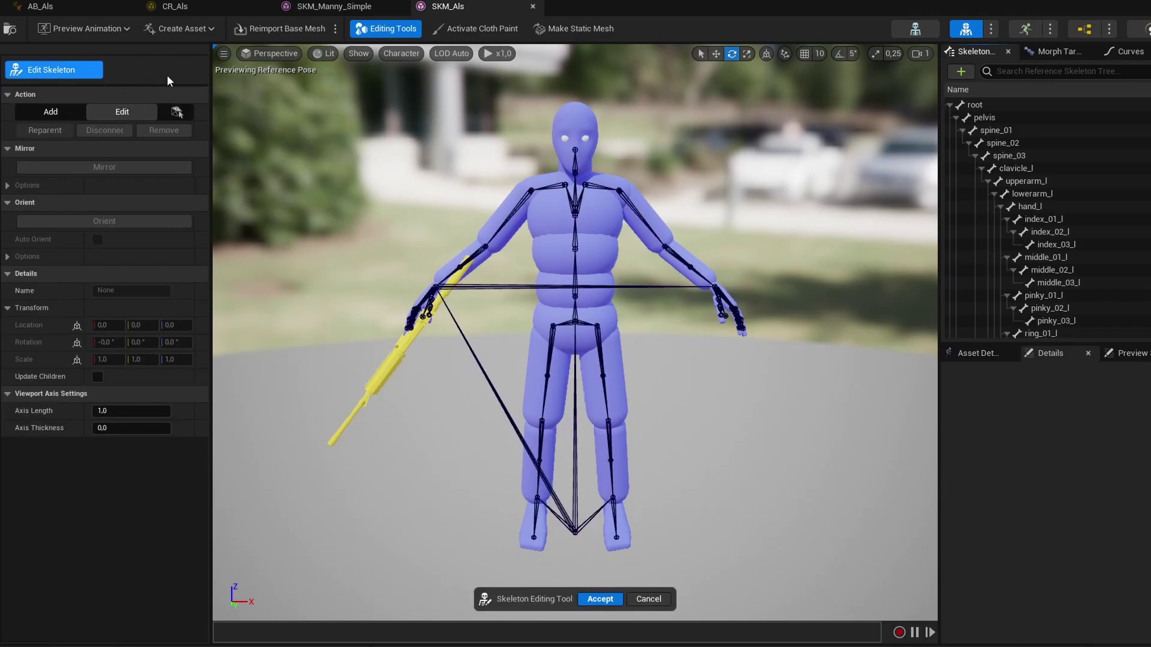
{"action": "left_click", "coordinate": [955, 117]}
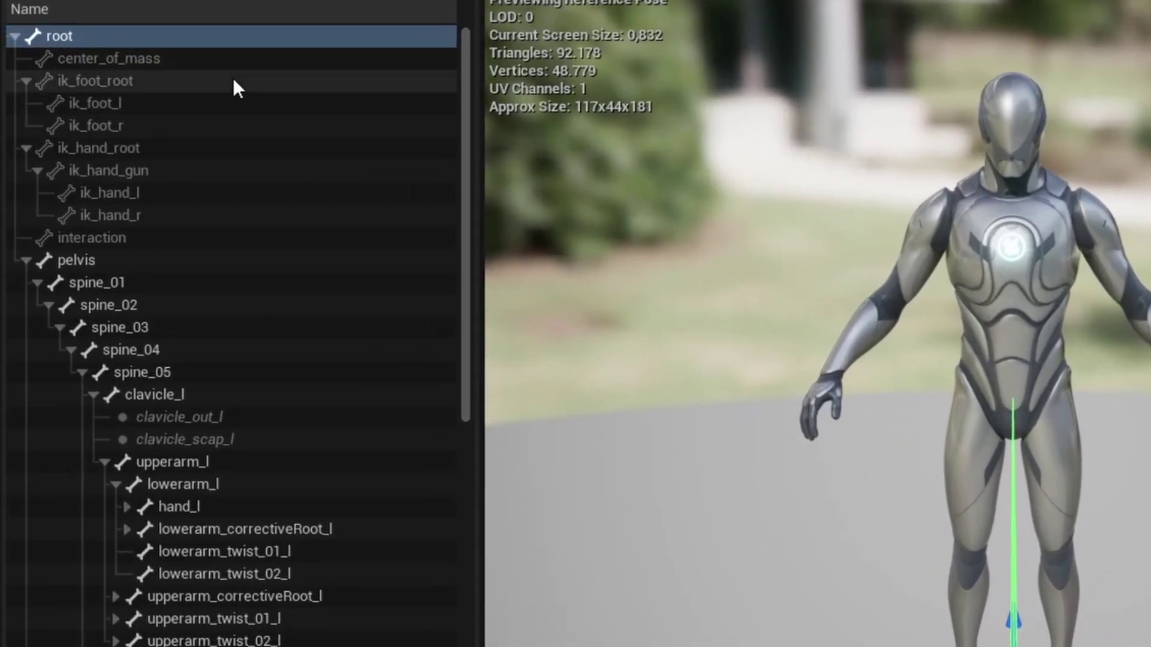
Examine the ik_foot_root, ik_foot_l and ik_foot_r bones in the silver mannequin's skeleton tree.
{"action": "left_click", "coordinate": [141, 108]}
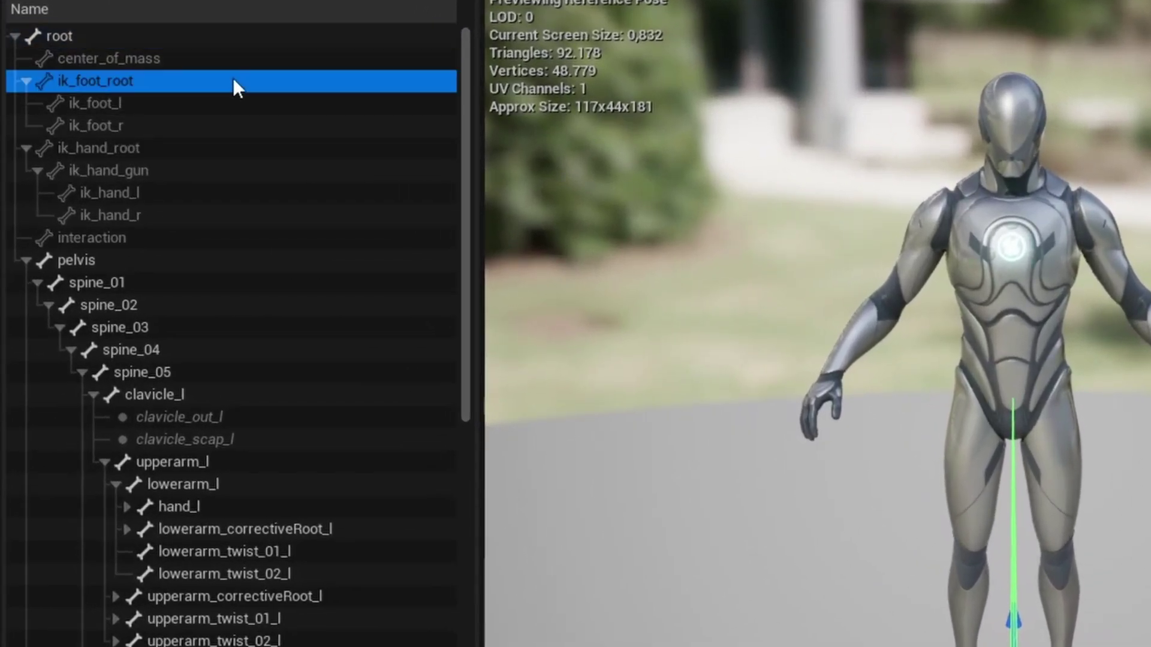
{"action": "left_click", "coordinate": [218, 107]}
{"action": "left_click", "coordinate": [215, 121]}
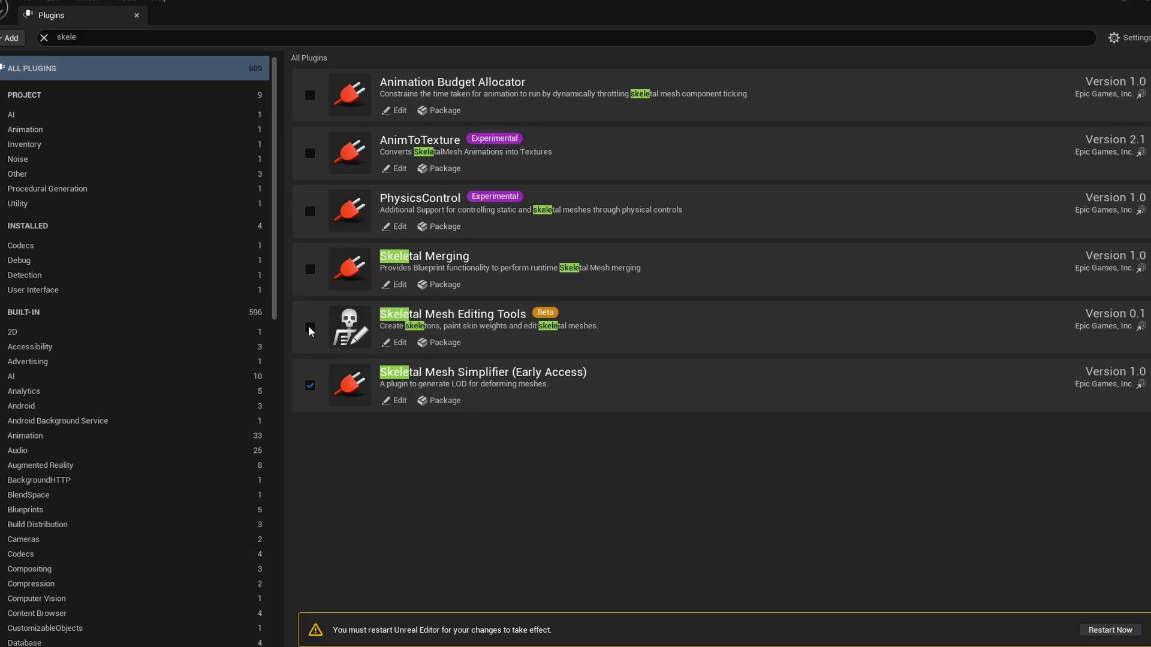
Enable the Skeletal Mesh Editing Tools beta plugin and accept its beta notice.
{"action": "left_click", "coordinate": [310, 329]}
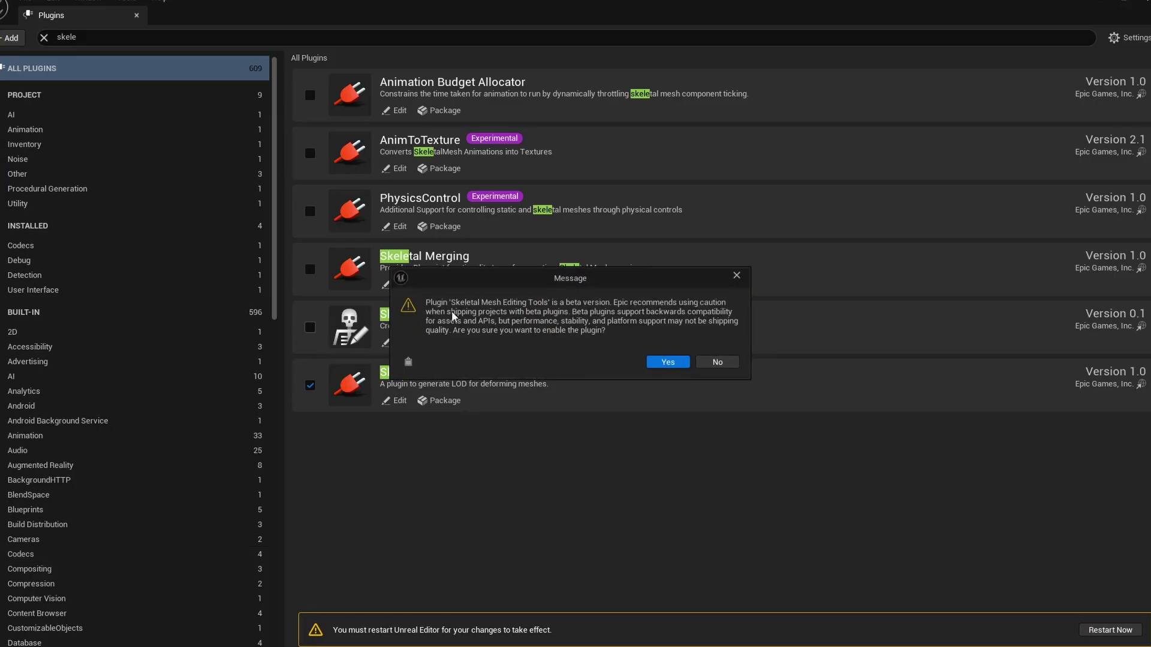
{"action": "left_click", "coordinate": [665, 361]}
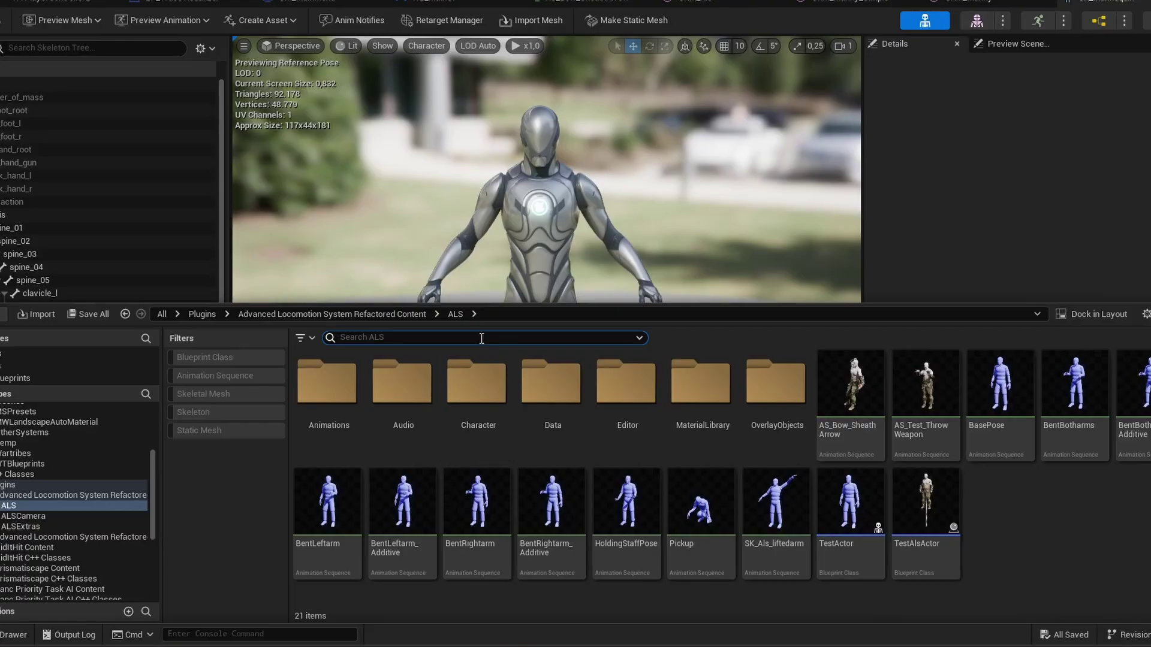
Search the ALS content folder for "sk" and pick the SK_Als skeleton and the SKM_Als skeletal mesh.
{"action": "type", "text": "sk"}
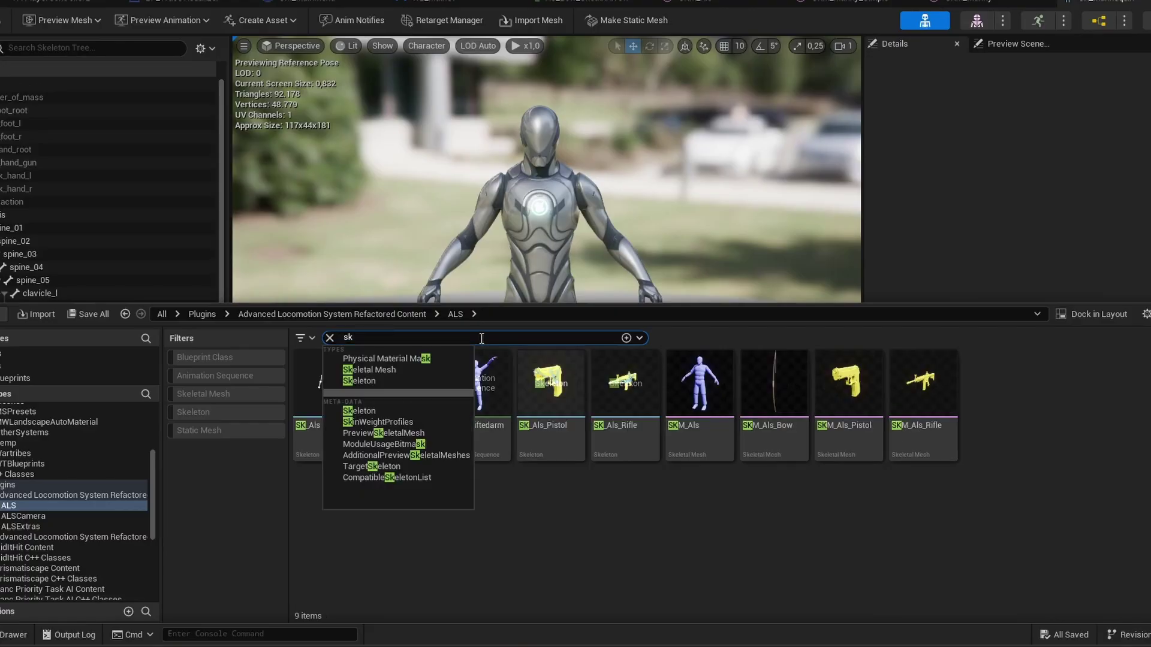
{"action": "left_click", "coordinate": [318, 428]}
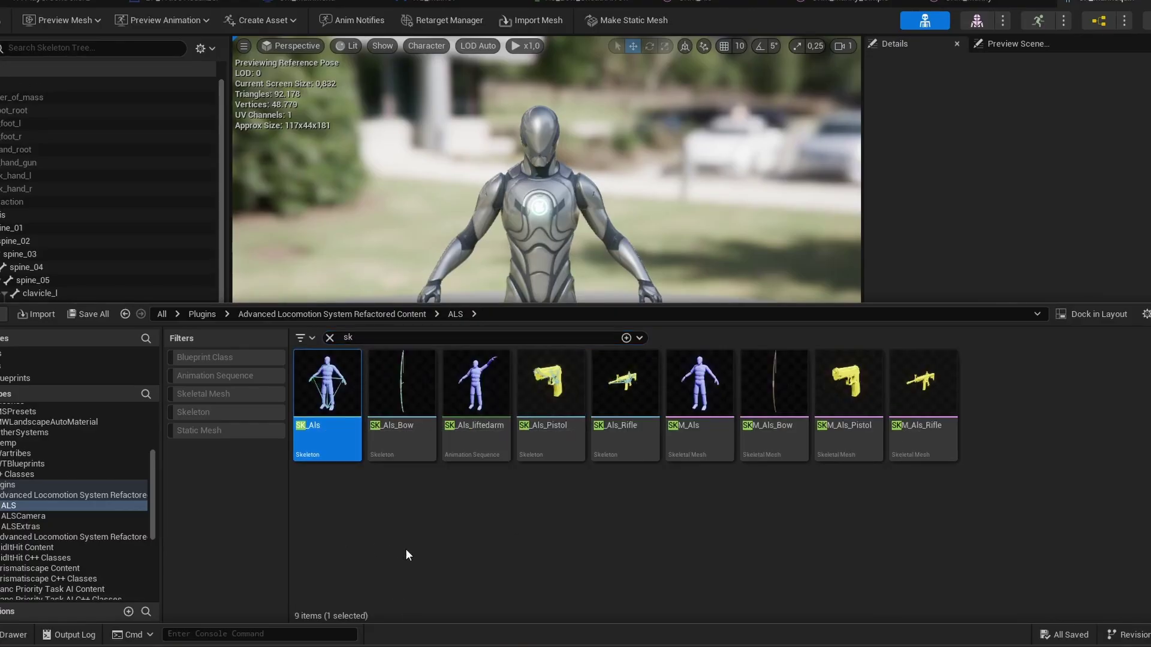
{"action": "left_click", "coordinate": [716, 392]}
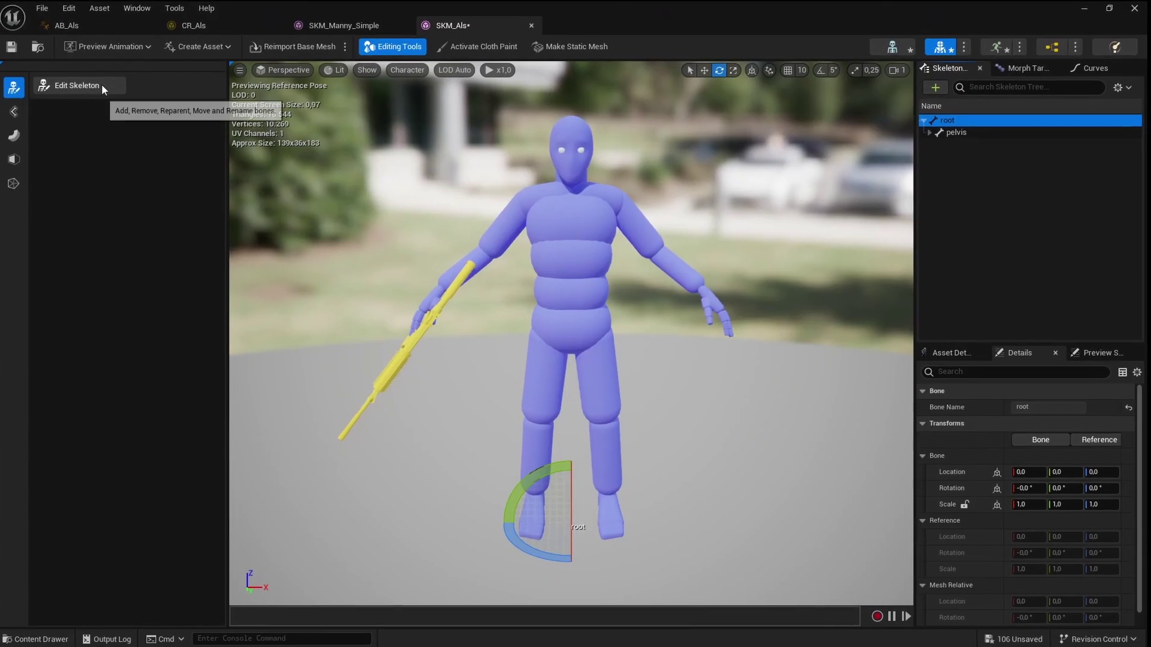
Start editing the skeleton of SKM_Als and add a new bone named ik_hand_root under root.
{"action": "left_click", "coordinate": [98, 87]}
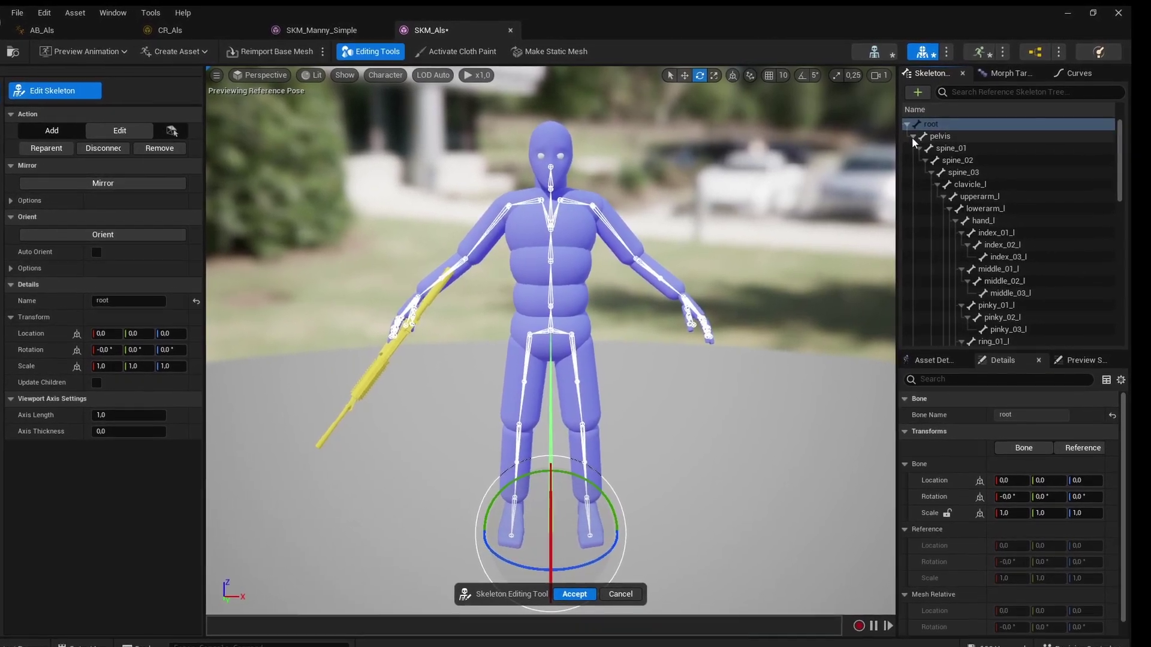
{"action": "left_click", "coordinate": [923, 133]}
{"action": "right_click", "coordinate": [924, 130]}
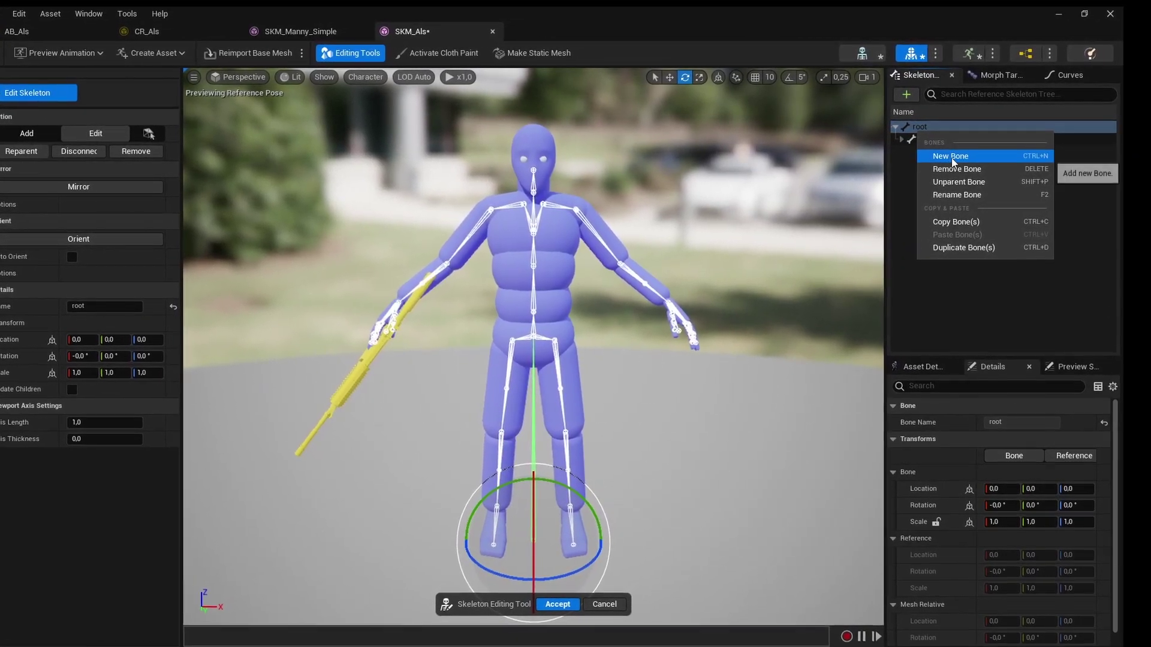
{"action": "left_click", "coordinate": [951, 157]}
{"action": "key", "text": "F2"}
{"action": "type", "text": "ik_ha"}
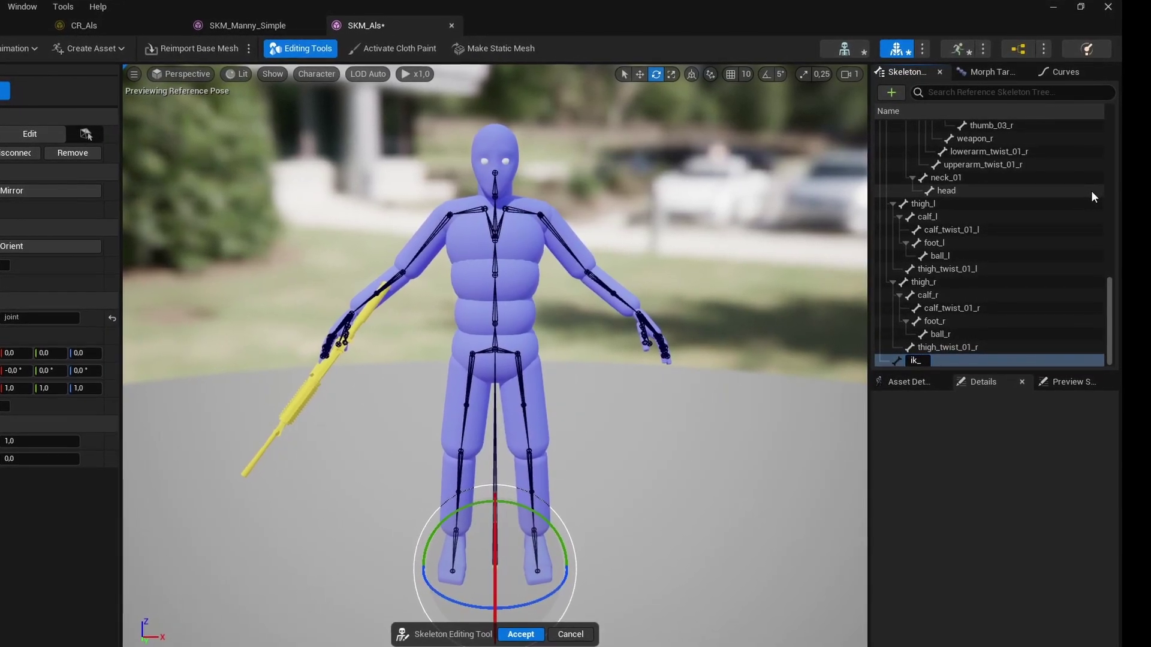
{"action": "type", "text": "nd_root"}
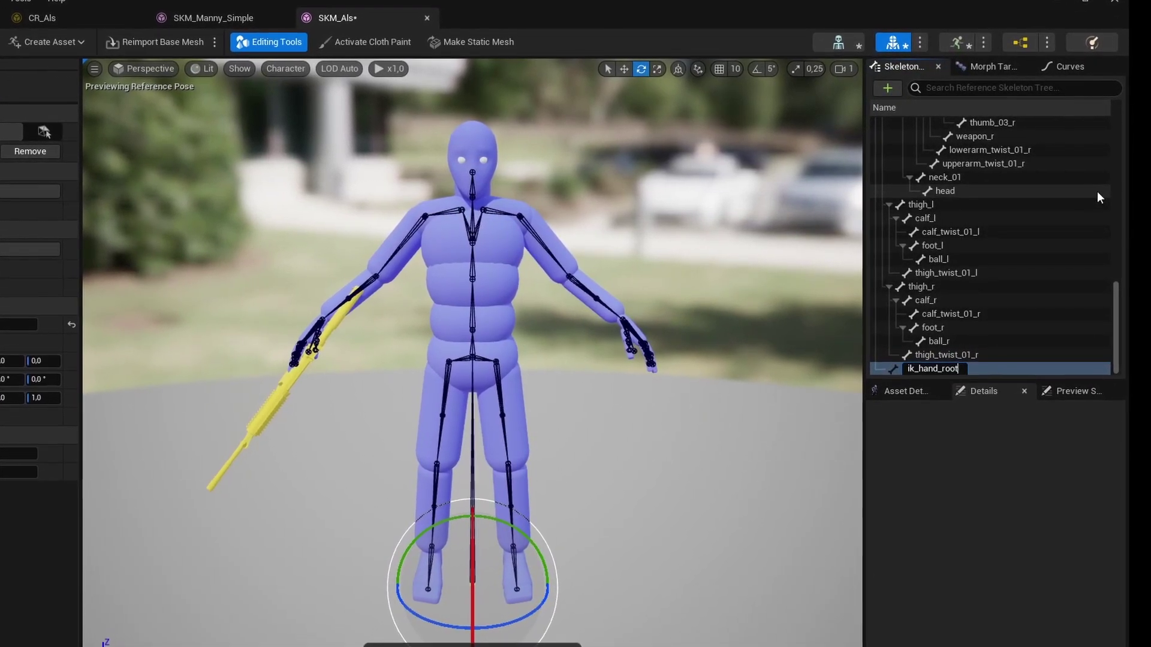
{"action": "key", "text": "Return"}
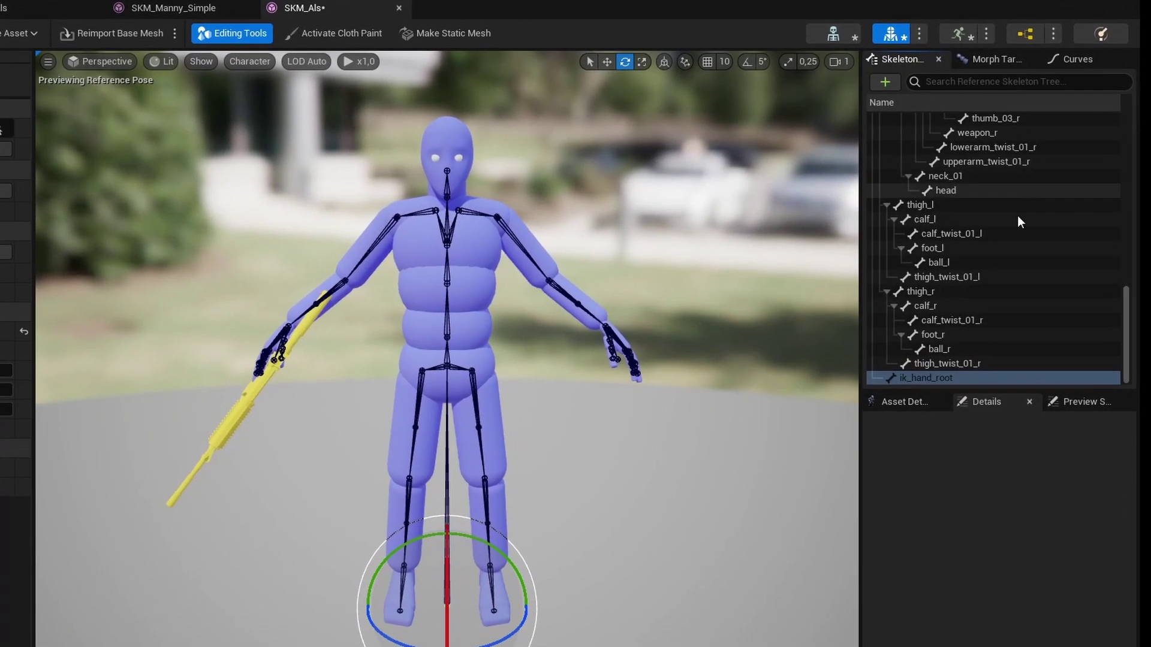
Add a new bone named ik_hand_gun under ik_hand_root.
{"action": "right_click", "coordinate": [959, 381]}
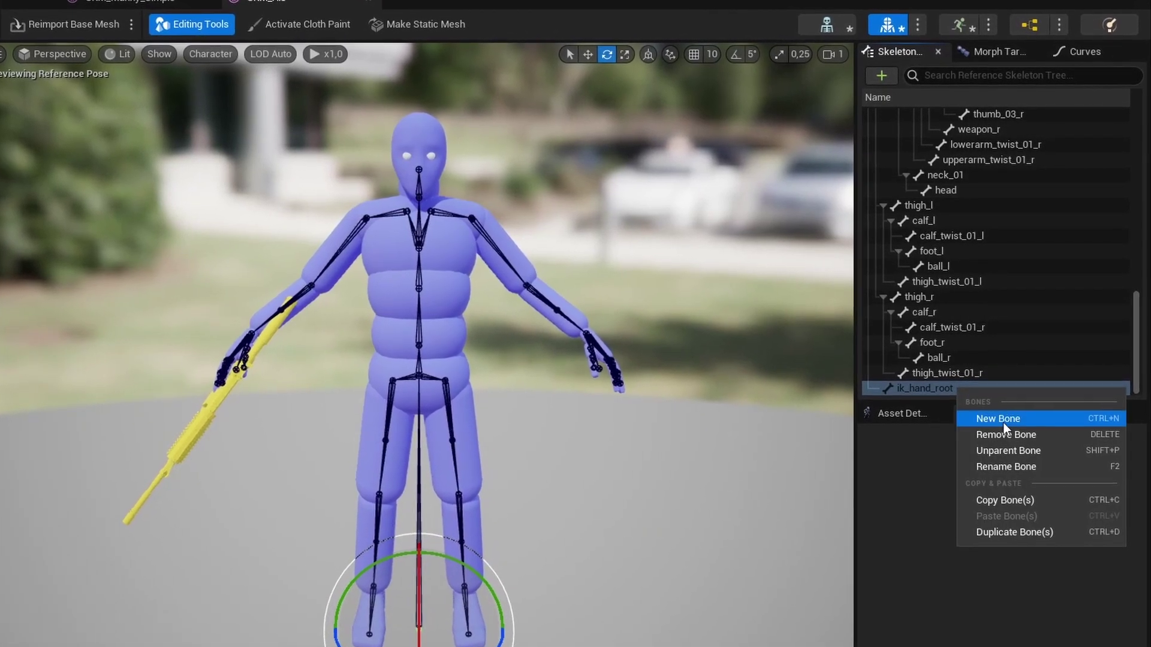
{"action": "left_click", "coordinate": [995, 403]}
{"action": "key", "text": "F2"}
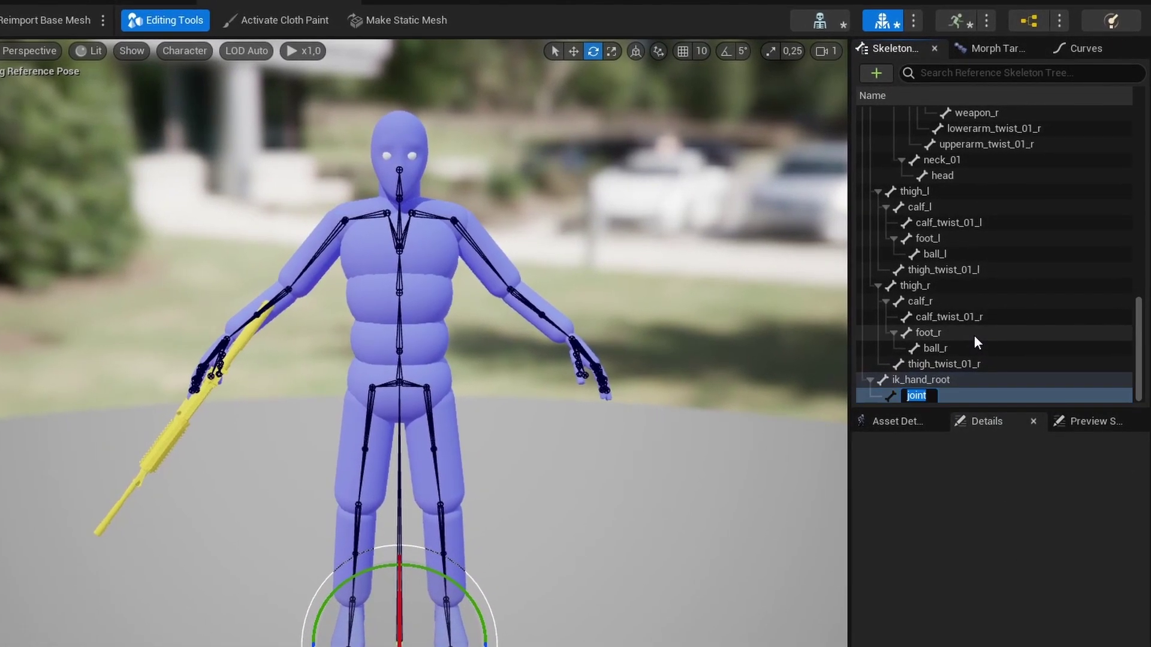
{"action": "type", "text": "ik_hand_gun"}
{"action": "key", "text": "Return"}
Add a new bone named ik_hand_l under ik_hand_gun.
{"action": "right_click", "coordinate": [955, 394]}
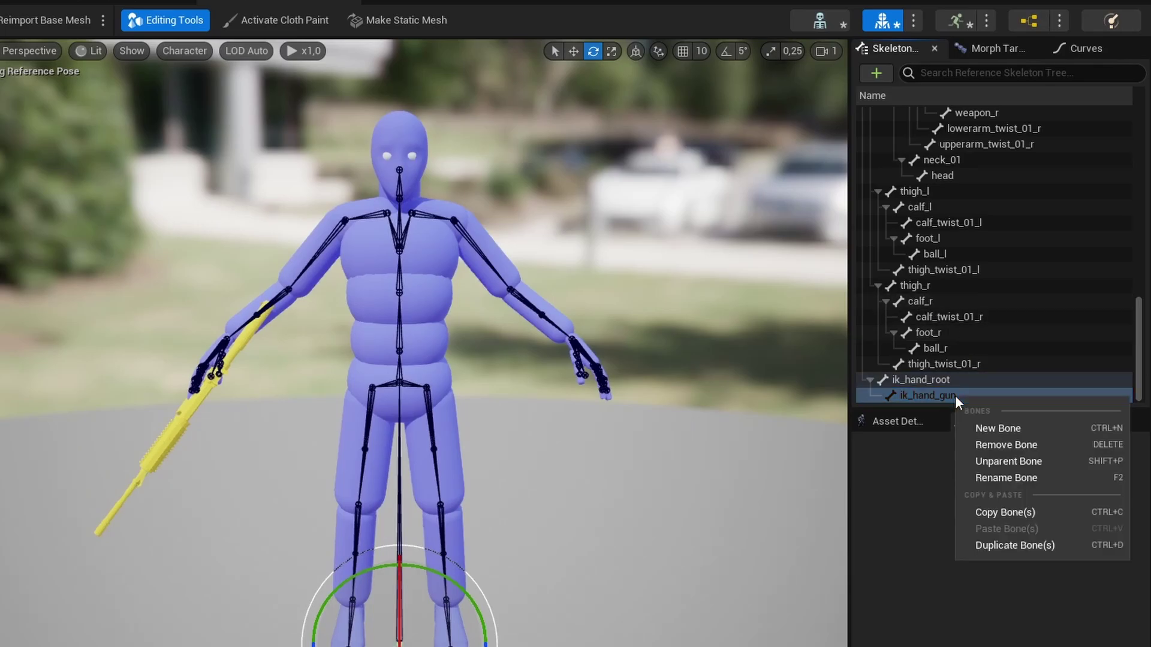
{"action": "left_click", "coordinate": [1005, 431]}
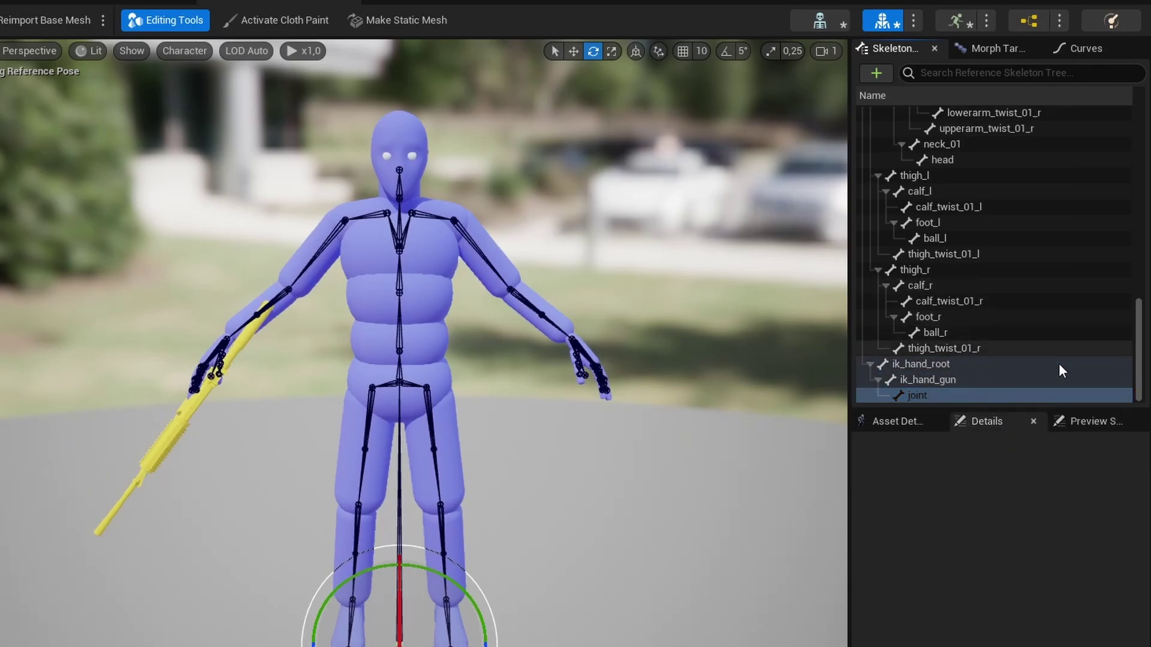
{"action": "key", "text": "F2"}
{"action": "type", "text": "ik_ha"}
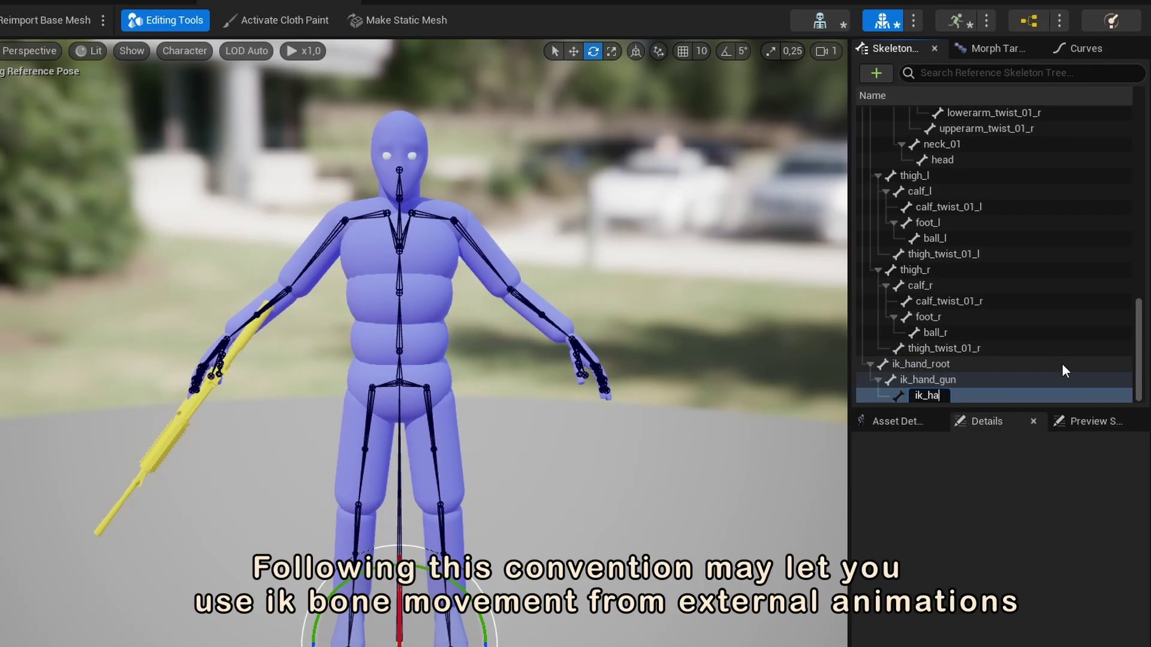
{"action": "type", "text": "nd_l"}
{"action": "key", "text": "Return"}
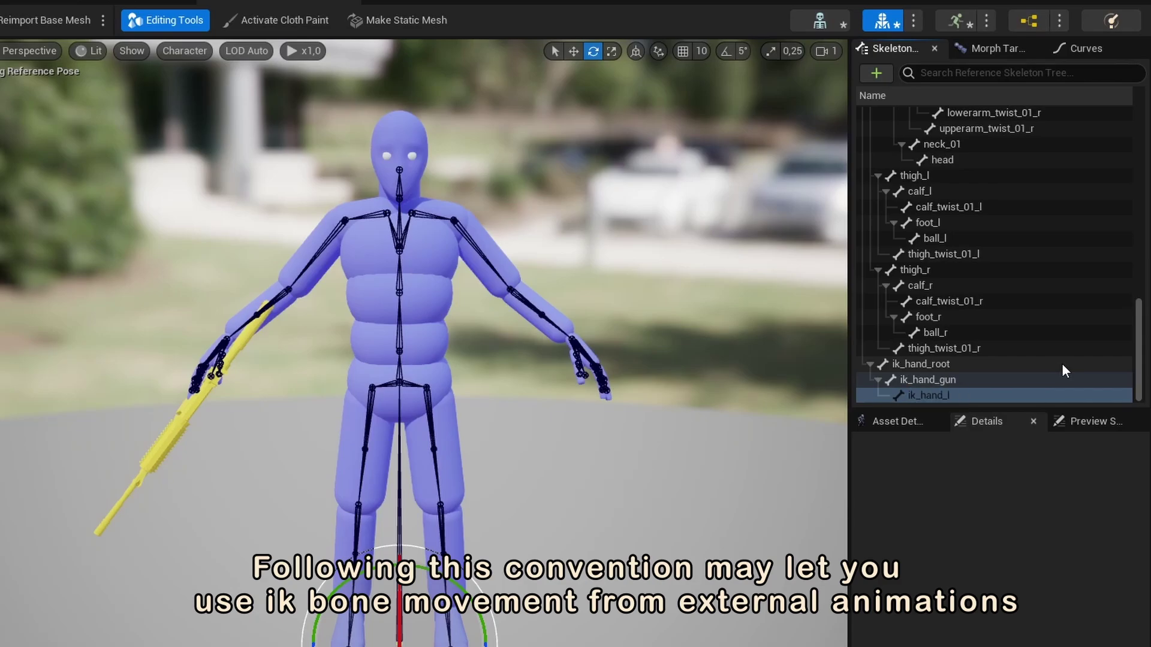
Add another bone named ik_hand_r under ik_hand_gun, as a sibling of ik_hand_l.
{"action": "right_click", "coordinate": [959, 381]}
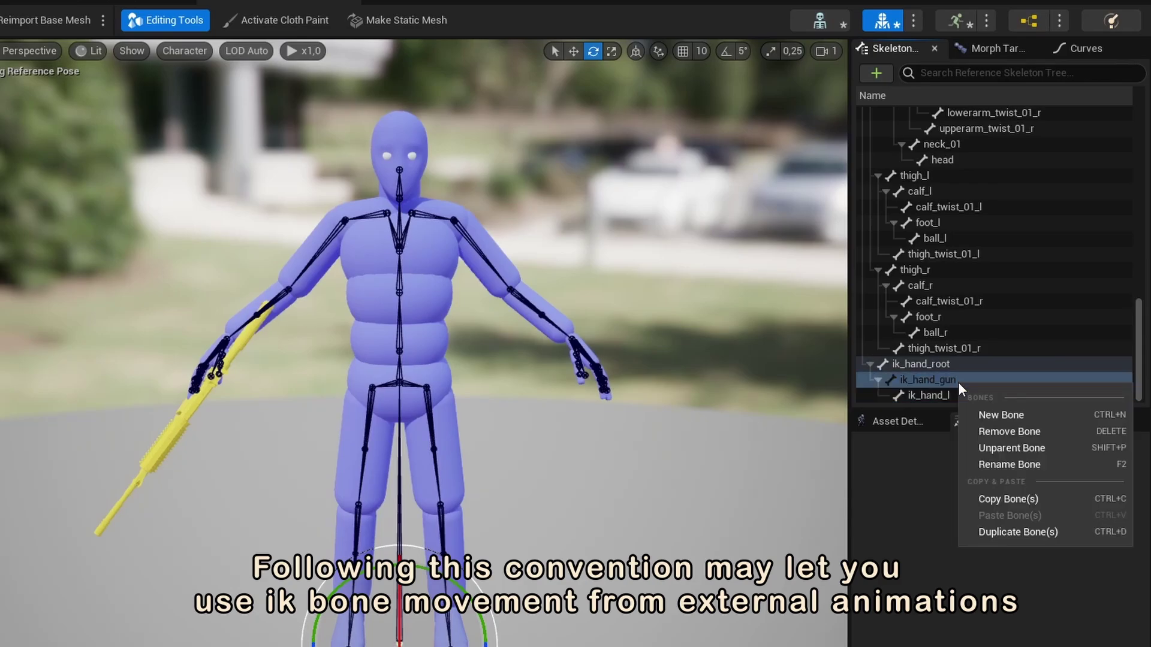
{"action": "left_click", "coordinate": [1005, 414]}
{"action": "key", "text": "F2"}
{"action": "type", "text": "ik_hand_r"}
{"action": "key", "text": "Return"}
Move the ik_hand_gun bone up from the feet to chest height and forward in front of the body.
{"action": "left_click", "coordinate": [917, 350]}
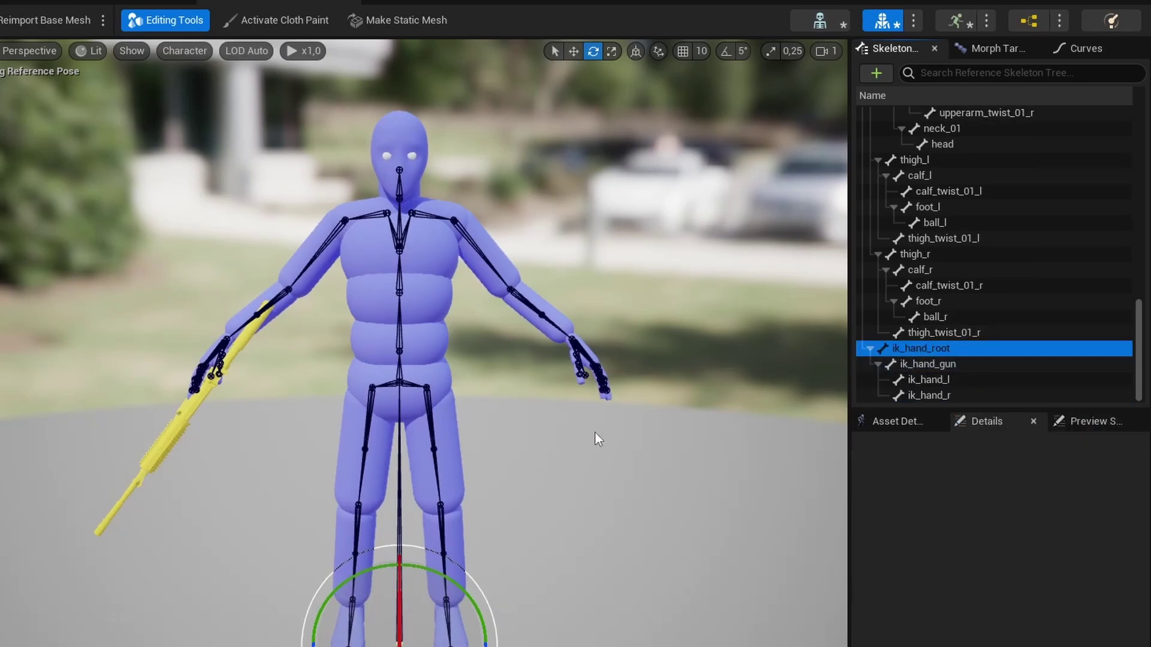
{"action": "right_click_drag", "start_coordinate": [580, 440], "coordinate": [659, 479]}
{"action": "right_click_drag", "start_coordinate": [583, 479], "coordinate": [569, 453]}
{"action": "key", "text": "w"}
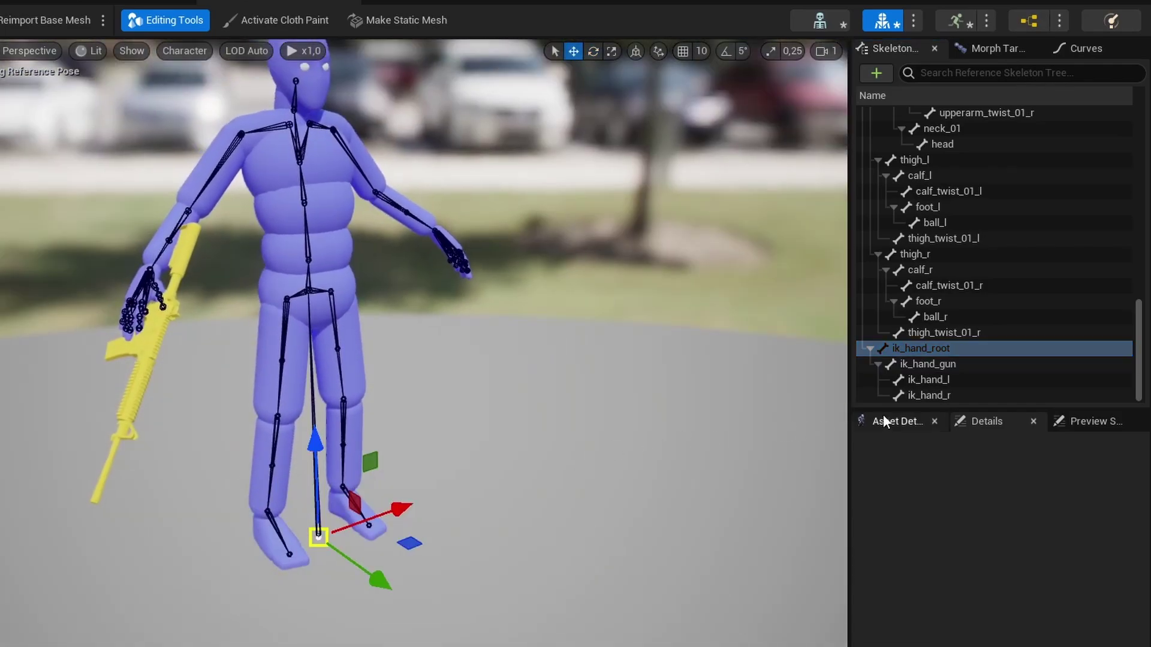
{"action": "left_click", "coordinate": [929, 364]}
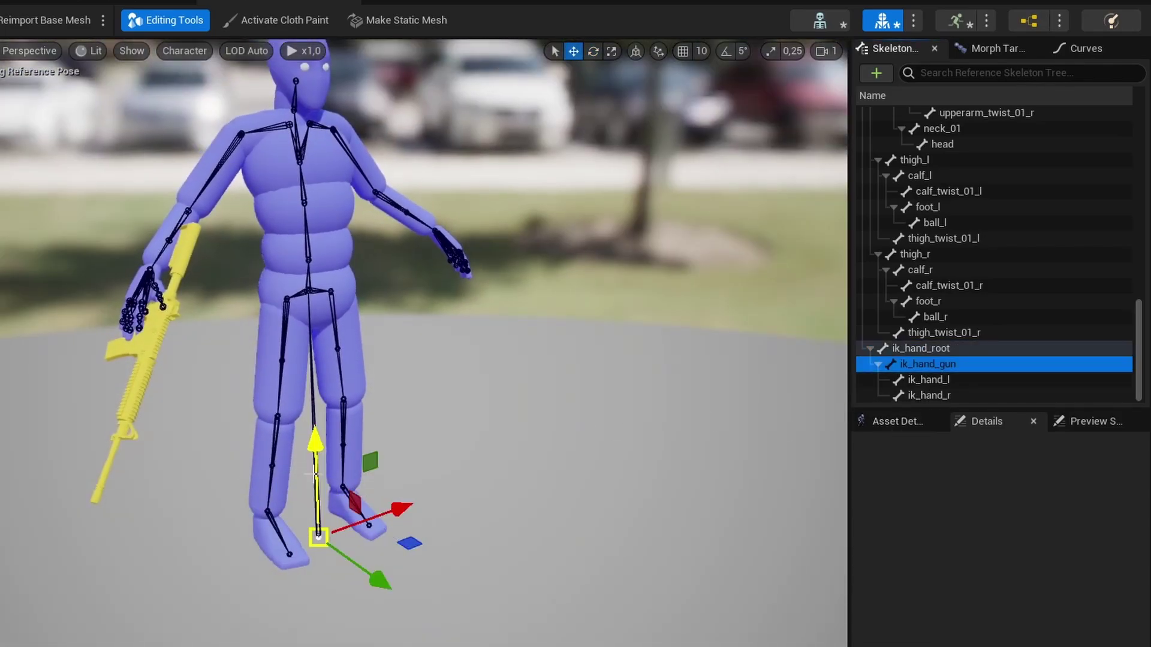
{"action": "left_click_drag", "start_coordinate": [315, 473], "coordinate": [334, 154]}
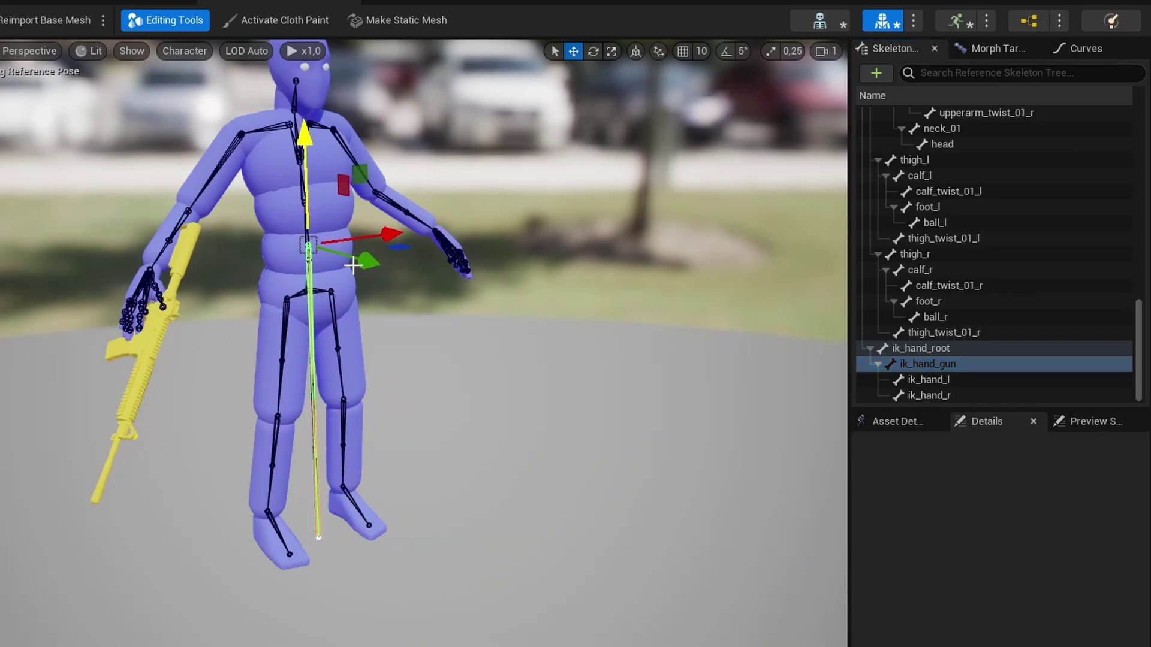
{"action": "left_click_drag", "start_coordinate": [356, 263], "coordinate": [405, 242]}
{"action": "left_click_drag", "start_coordinate": [365, 182], "coordinate": [363, 139]}
Raise the ik_hand_l bone from the feet to torso height and shift it horizontally in front of the body.
{"action": "left_click", "coordinate": [943, 380]}
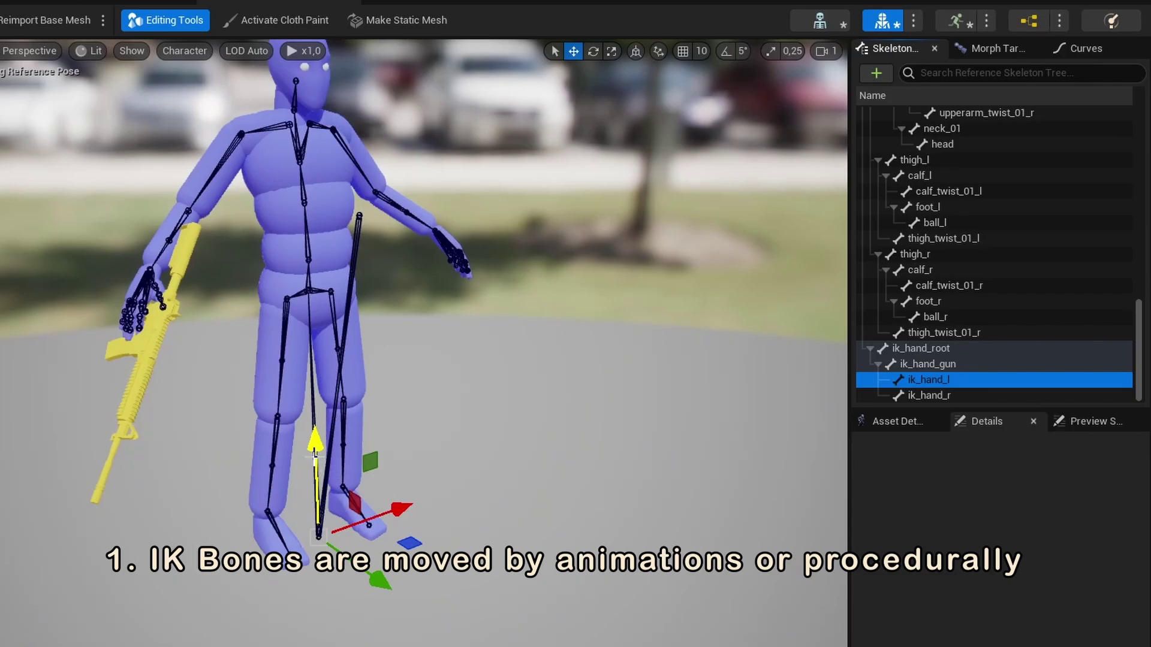
{"action": "left_click_drag", "start_coordinate": [309, 446], "coordinate": [375, 96]}
{"action": "right_click_drag", "start_coordinate": [375, 96], "coordinate": [372, 132]}
{"action": "key", "text": "w"}
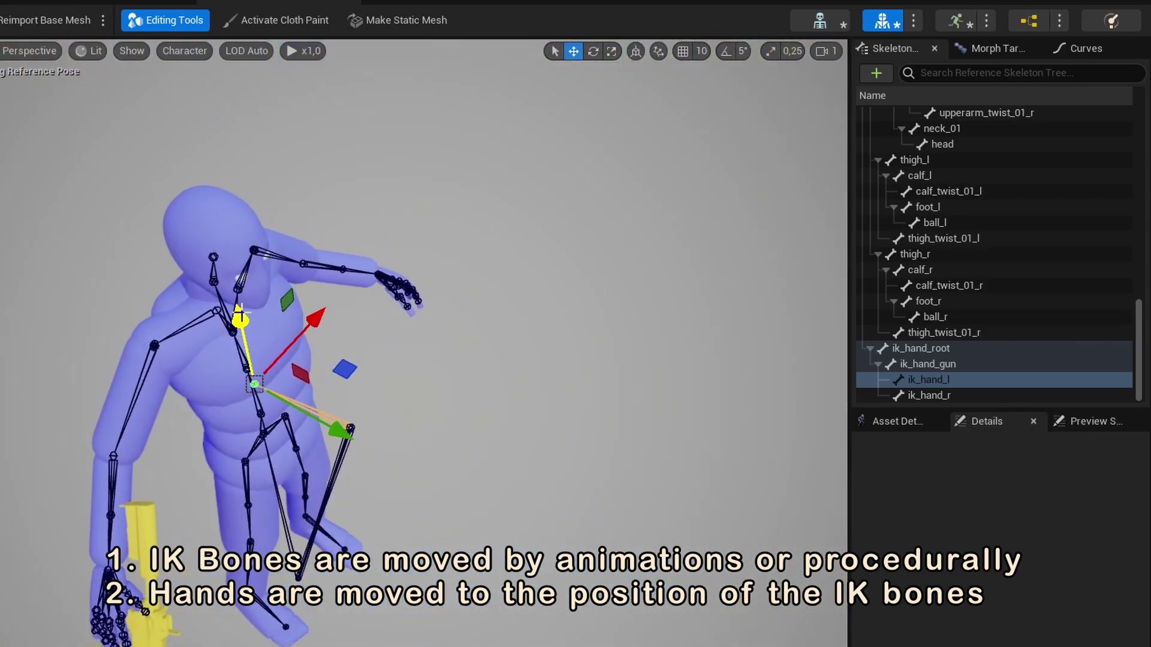
{"action": "left_click_drag", "start_coordinate": [352, 370], "coordinate": [392, 459]}
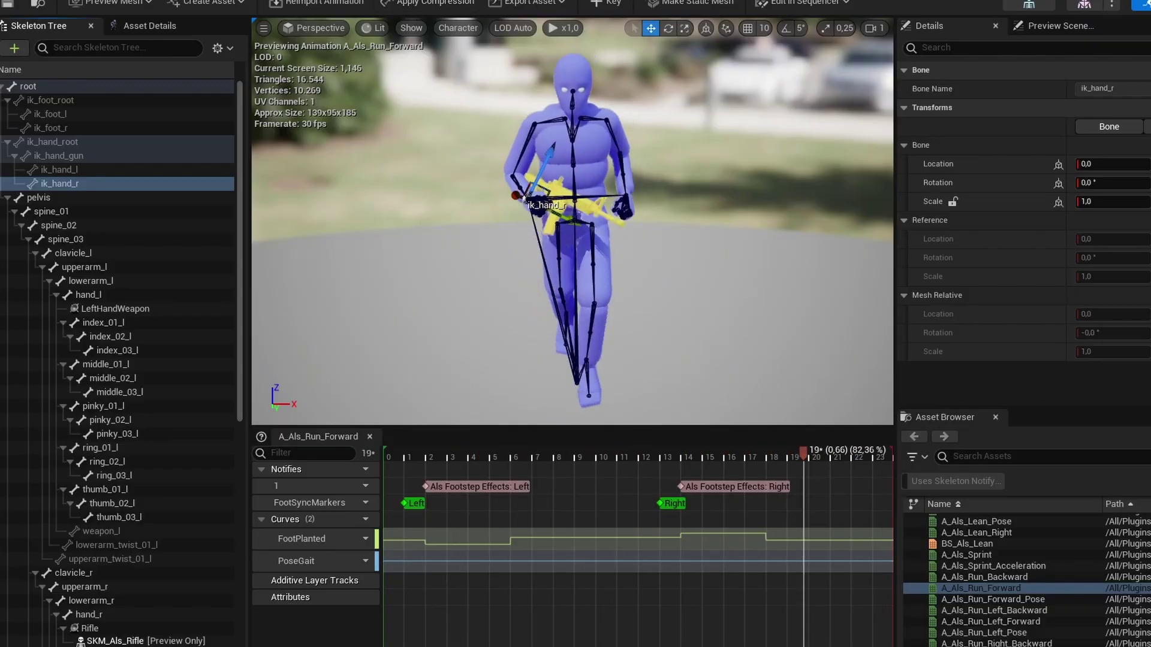
Examine how the ik_hand and ik_foot bones move during the A_Als_Run_Forward animation.
{"action": "left_click", "coordinate": [422, 215]}
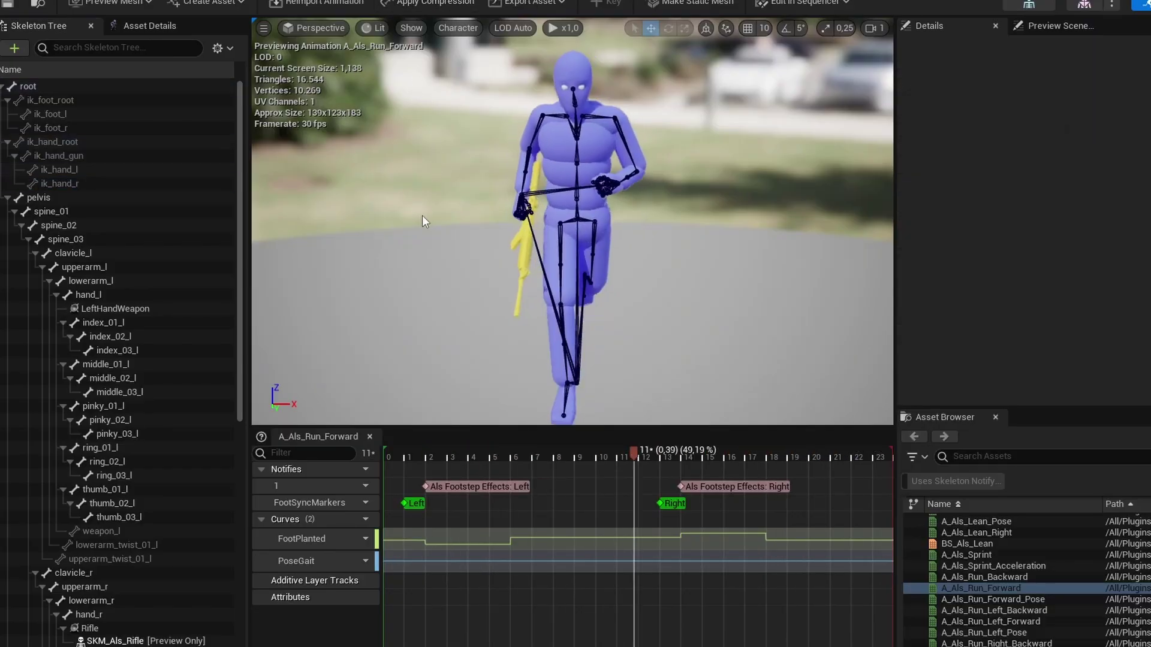
{"action": "left_click", "coordinate": [88, 143]}
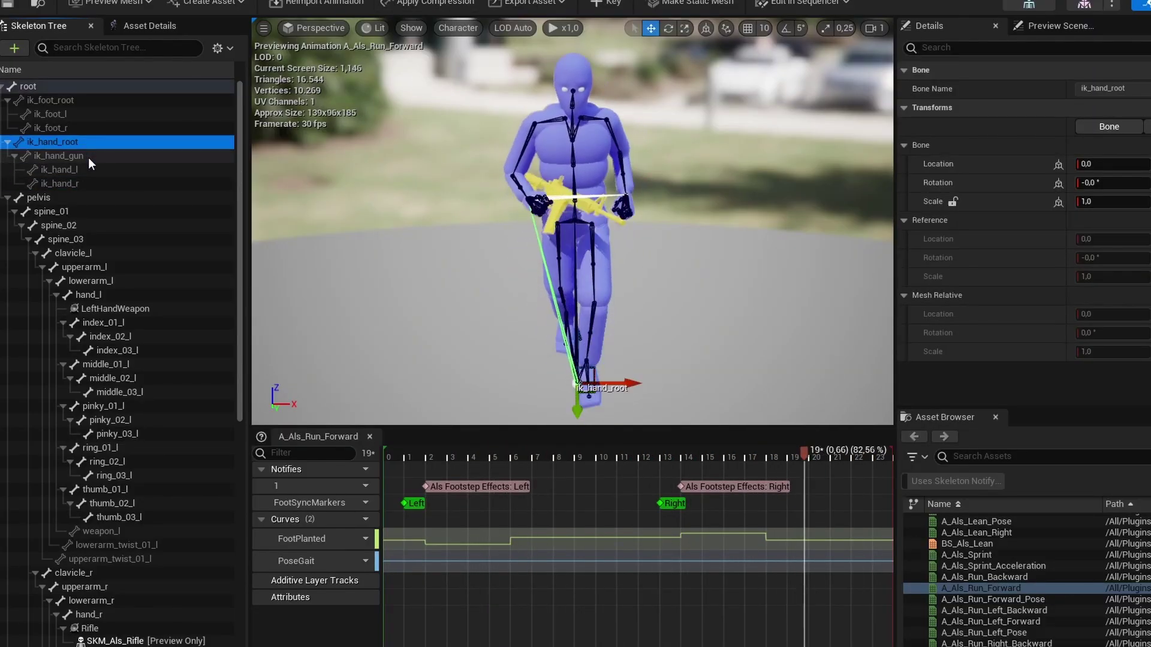
{"action": "left_click", "coordinate": [88, 157]}
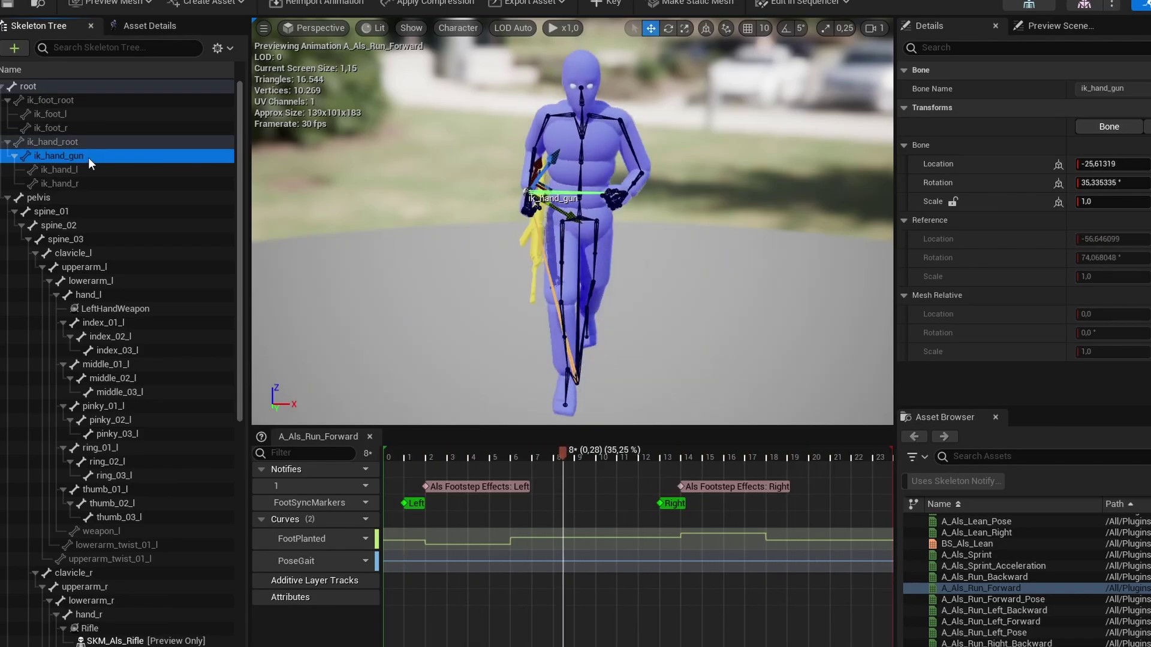
{"action": "left_click", "coordinate": [91, 169]}
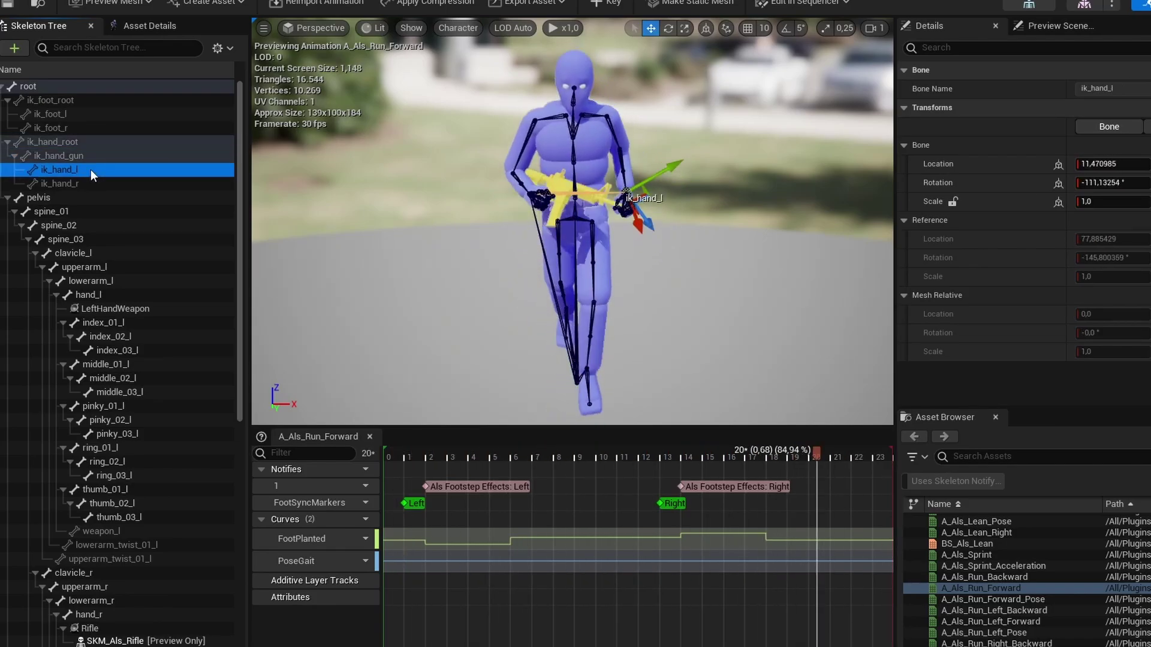
{"action": "left_click", "coordinate": [91, 183]}
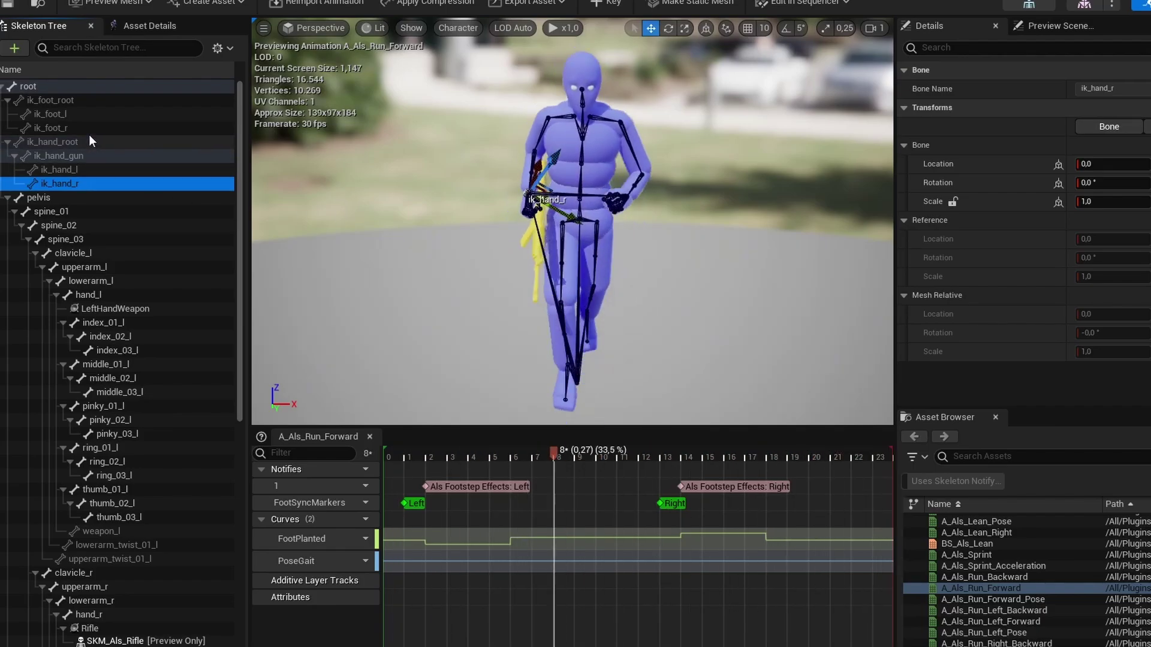
{"action": "left_click", "coordinate": [84, 97]}
{"action": "left_click", "coordinate": [87, 110]}
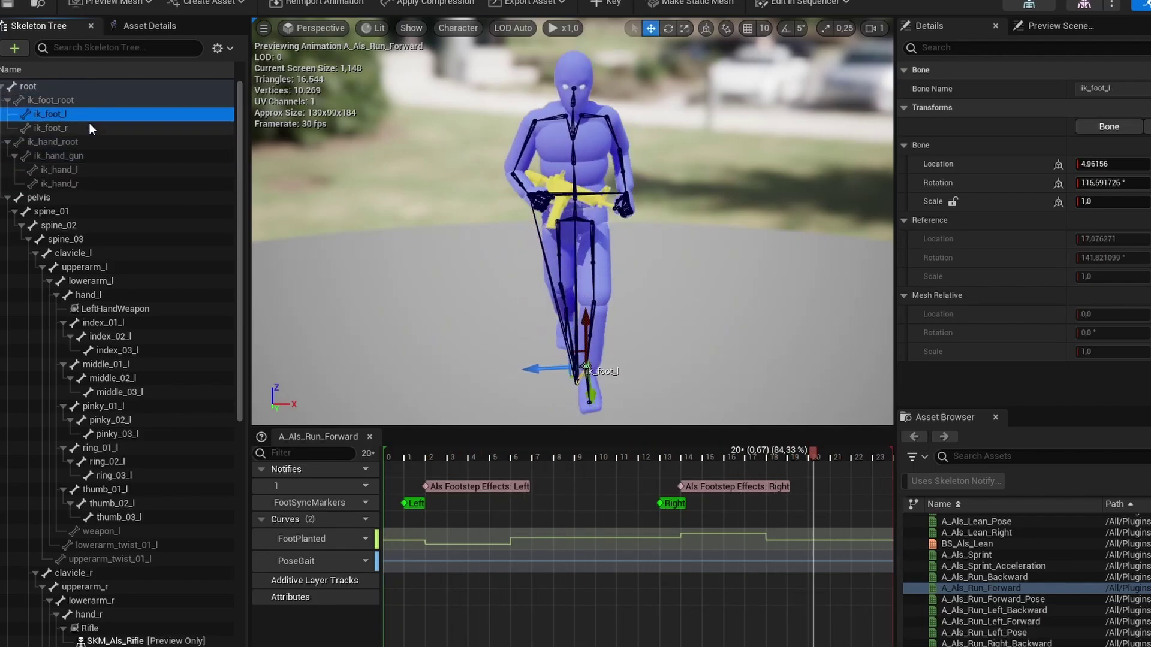
{"action": "left_click", "coordinate": [91, 127]}
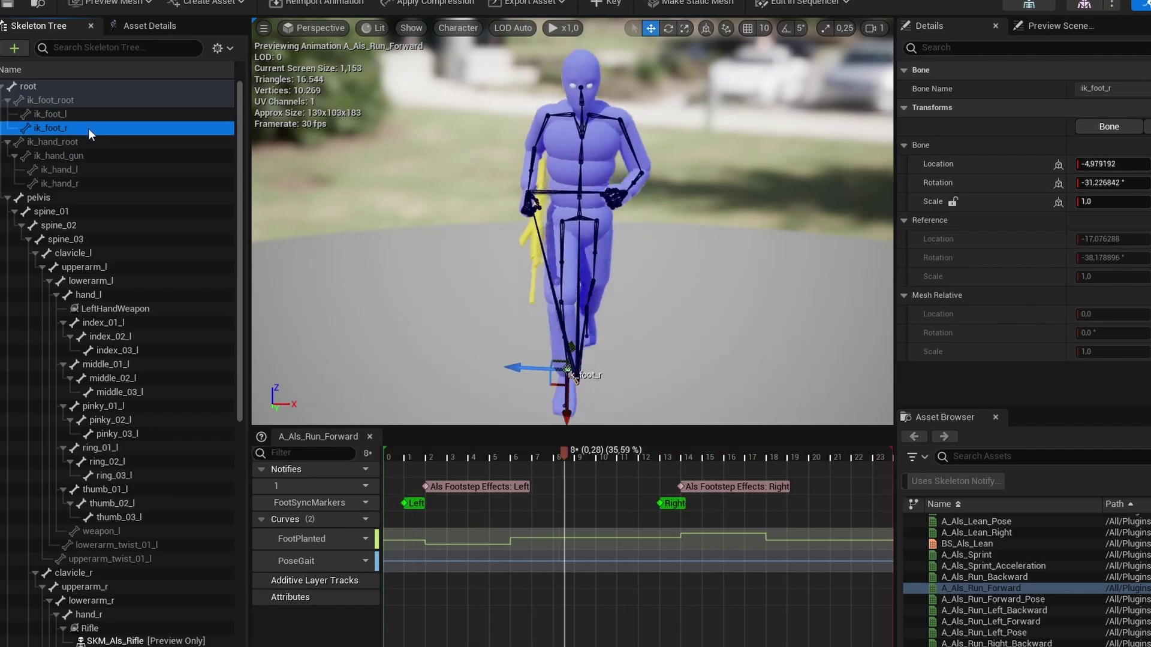
{"action": "left_click", "coordinate": [82, 142]}
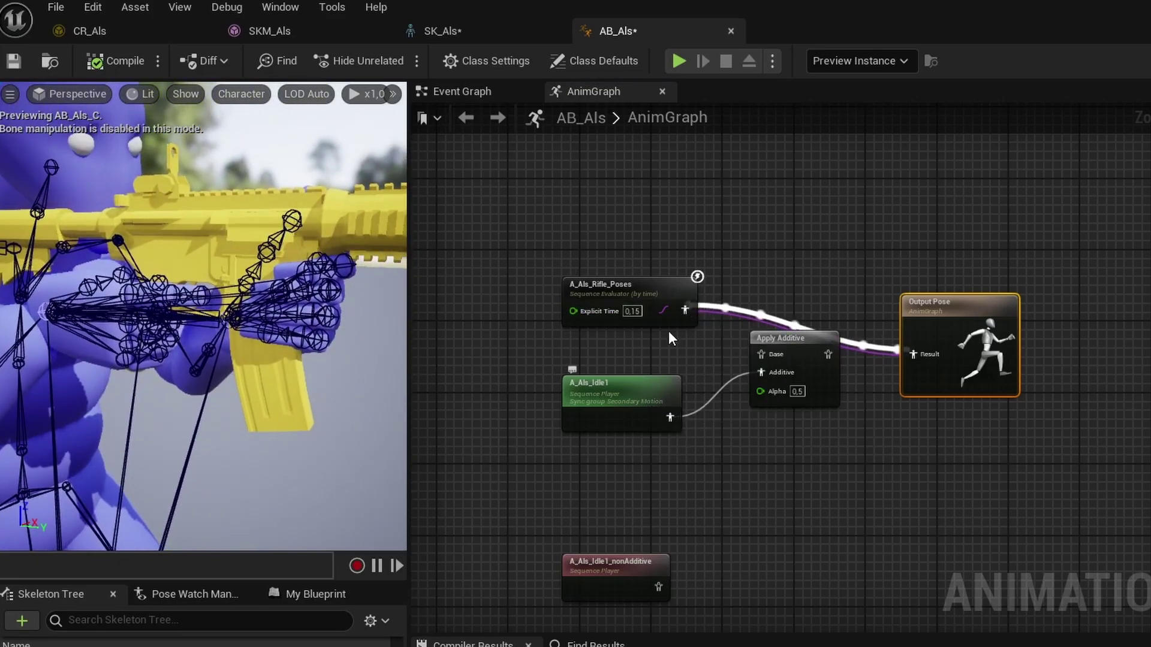
Route A_Als_Rifle_Poses through the Apply Additive node's Base into the Output Pose, and compile AB_Als.
{"action": "left_click_drag", "start_coordinate": [684, 310], "coordinate": [762, 354], "text": "ctrl"}
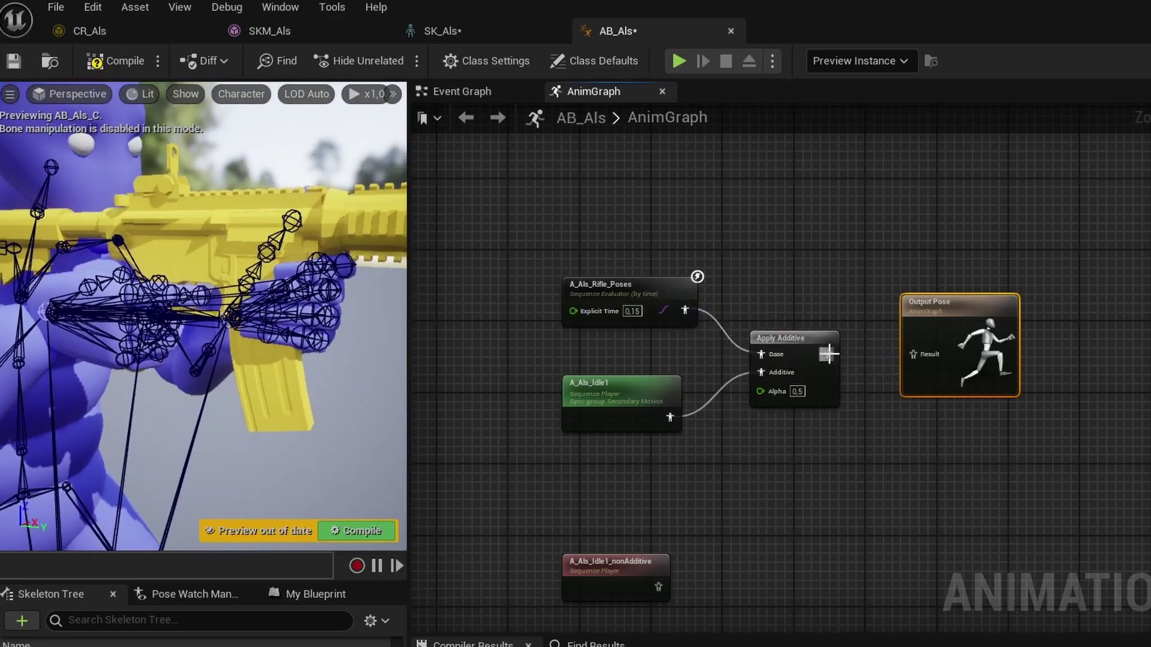
{"action": "left_click_drag", "start_coordinate": [911, 354], "coordinate": [912, 354]}
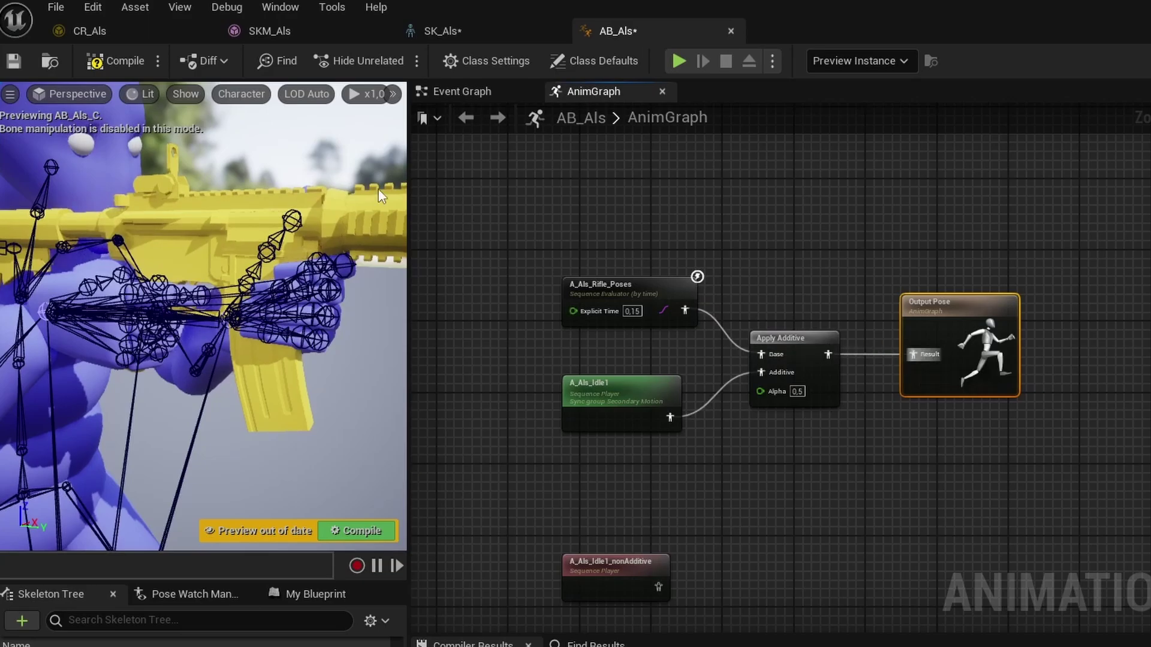
{"action": "left_click", "coordinate": [111, 60]}
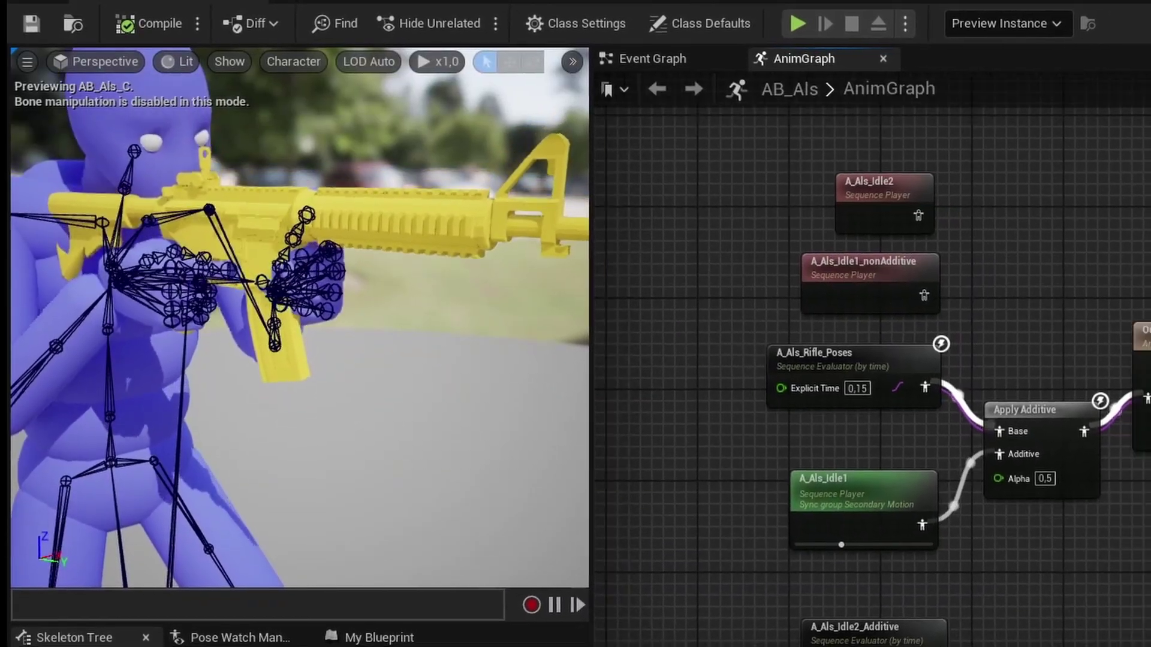
Move the Output Pose node away to make room and add a Two Bone IK node after Apply Additive.
{"action": "right_click_drag", "start_coordinate": [1147, 366], "coordinate": [945, 302]}
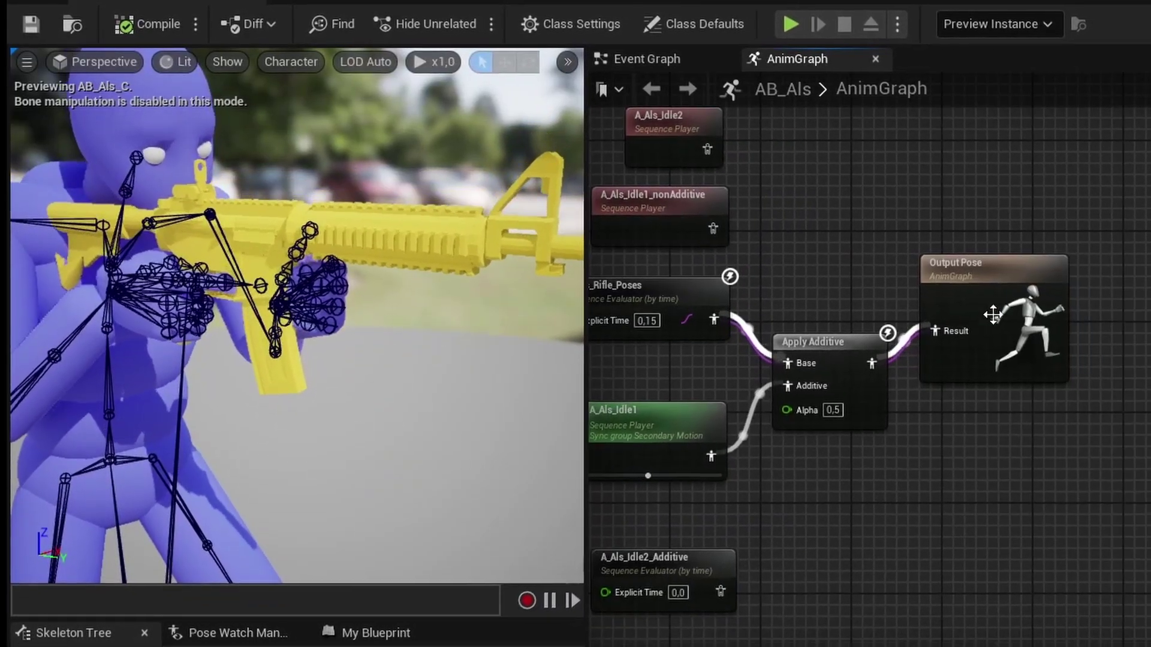
{"action": "left_click_drag", "start_coordinate": [999, 303], "coordinate": [1149, 334]}
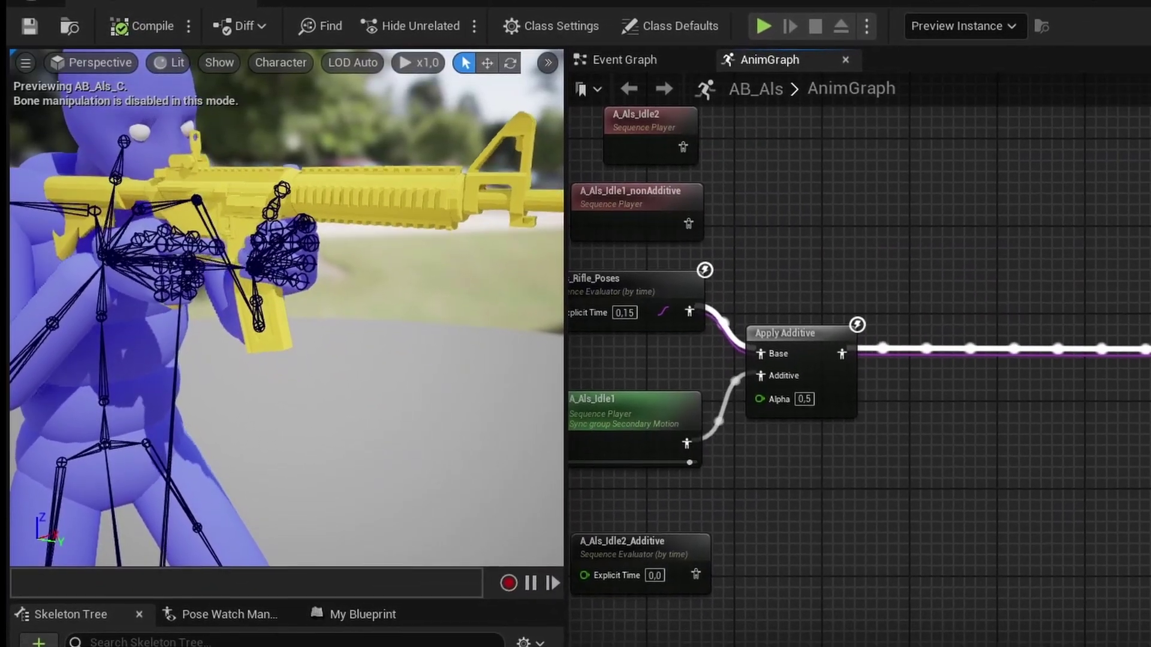
{"action": "right_click_drag", "start_coordinate": [938, 430], "coordinate": [1077, 421]}
{"action": "right_click", "coordinate": [1029, 362]}
{"action": "type", "text": "two bone ik"}
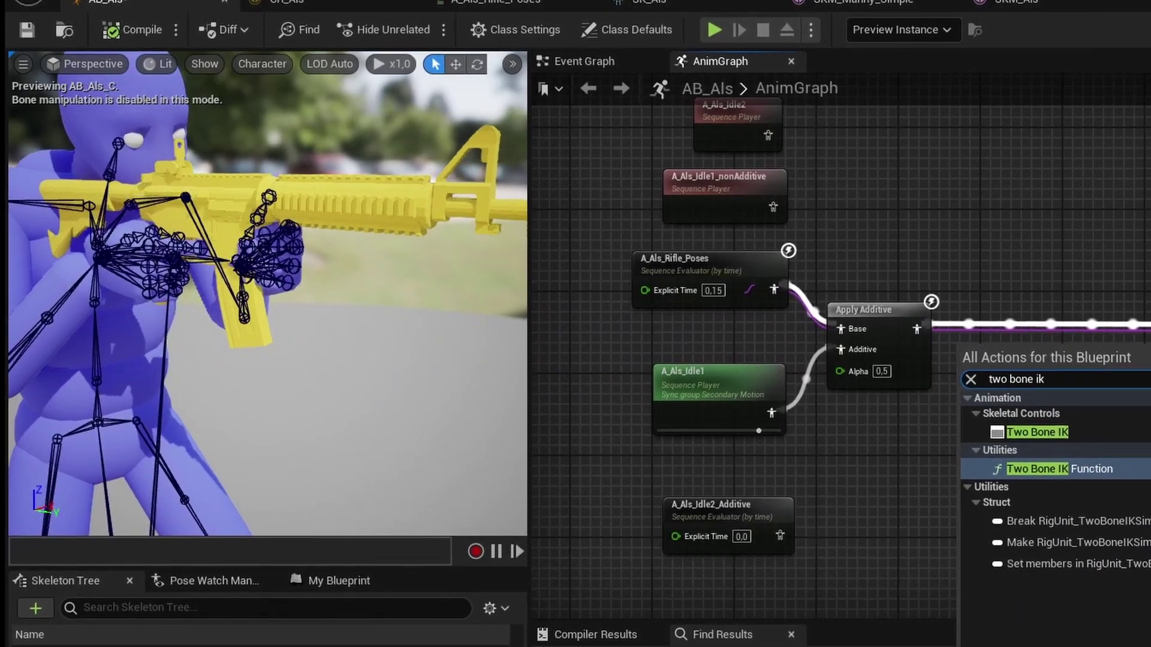
{"action": "left_click", "coordinate": [1054, 434]}
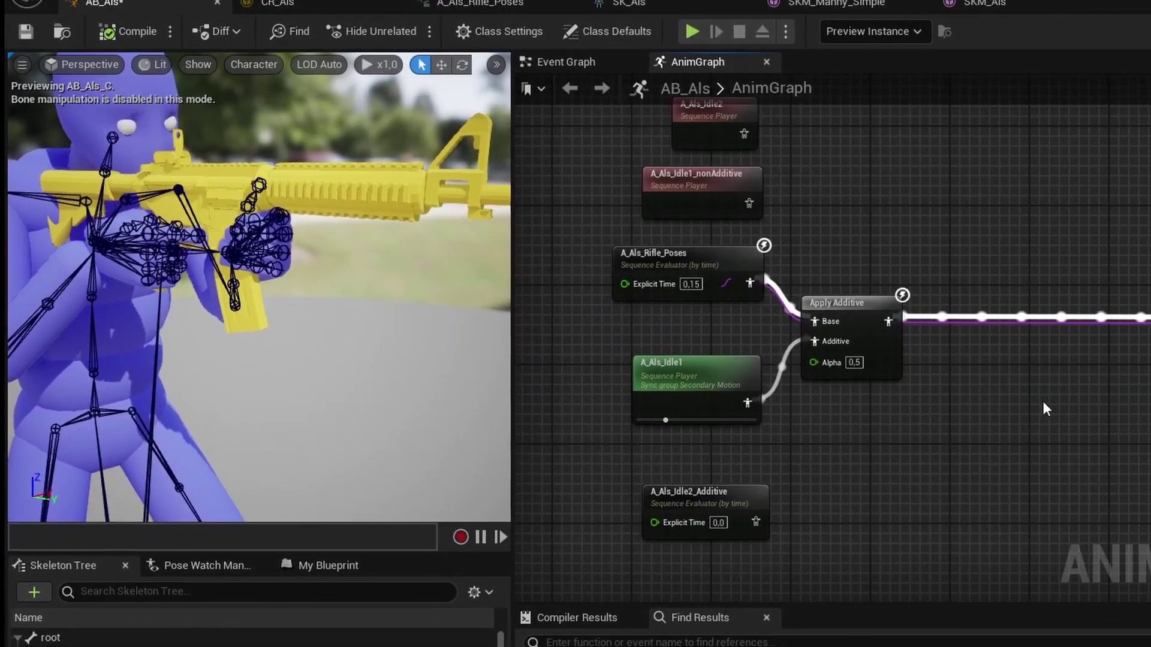
{"action": "key", "text": "ctrl+v"}
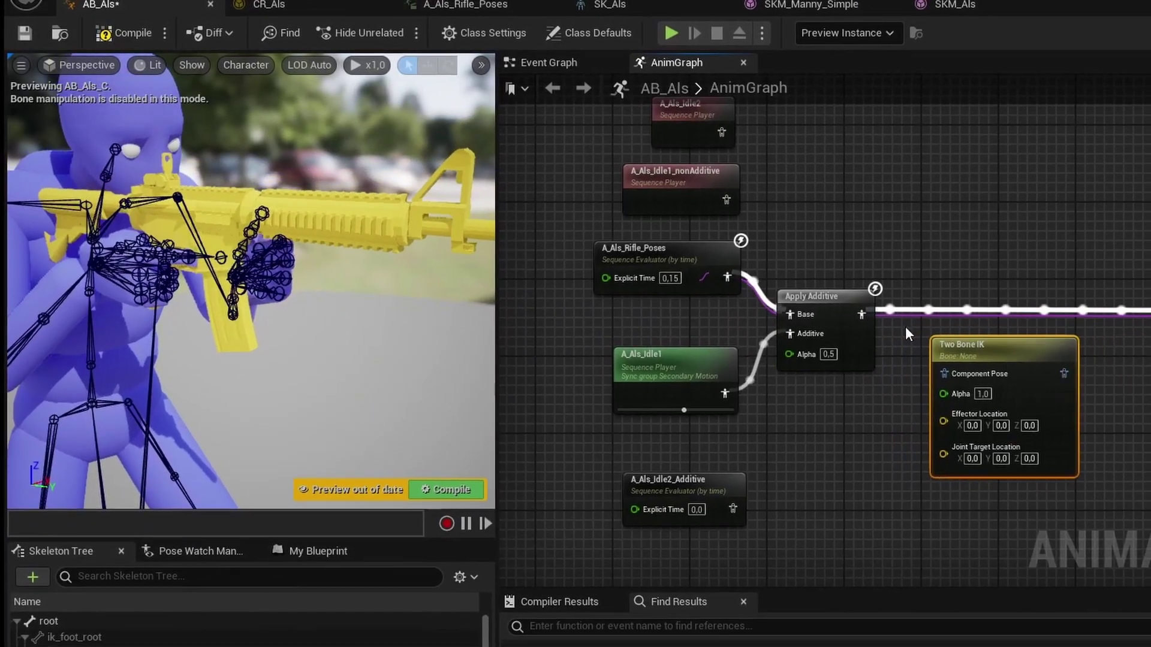
Connect Apply Additive to the Two Bone IK node's Component Pose and shift the Local To Component and Two Bone IK nodes clear of it.
{"action": "left_click_drag", "start_coordinate": [867, 316], "coordinate": [926, 362]}
{"action": "right_click_drag", "start_coordinate": [906, 415], "coordinate": [753, 409]}
{"action": "left_click_drag", "start_coordinate": [877, 262], "coordinate": [736, 381]}
{"action": "left_click_drag", "start_coordinate": [809, 251], "coordinate": [686, 381]}
{"action": "left_click_drag", "start_coordinate": [681, 301], "coordinate": [725, 292]}
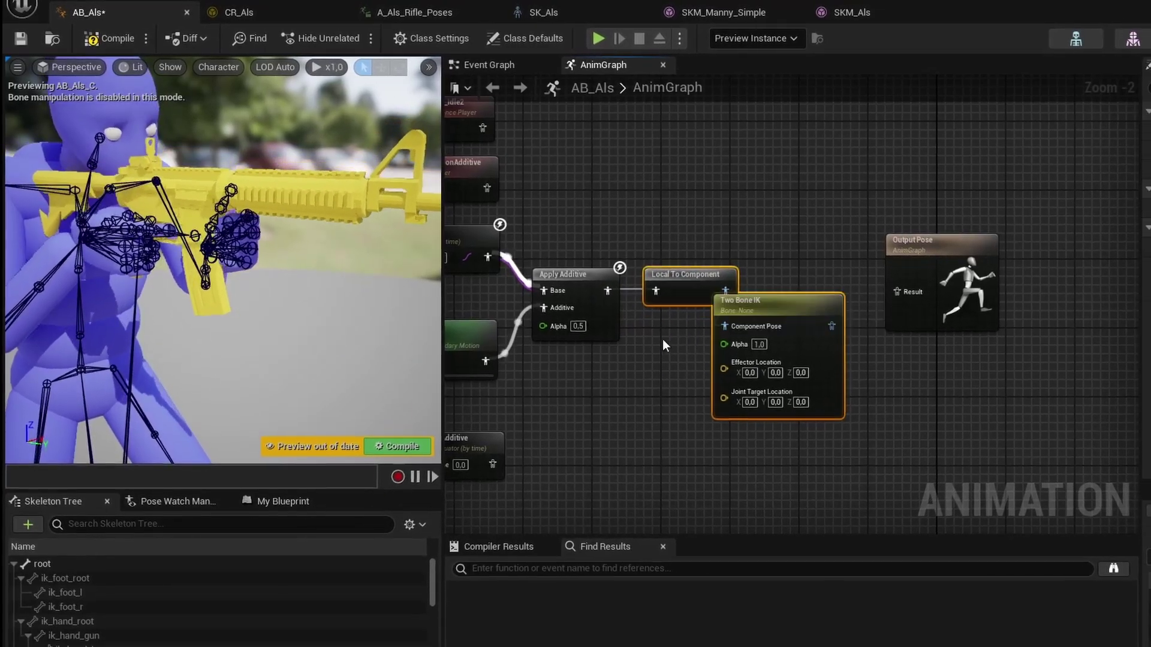
{"action": "left_click", "coordinate": [654, 354]}
Move the Output Pose node farther out and align the Two Bone IK node beside Local To Component.
{"action": "right_click_drag", "start_coordinate": [961, 285], "coordinate": [798, 276]}
{"action": "left_click_drag", "start_coordinate": [780, 271], "coordinate": [964, 275]}
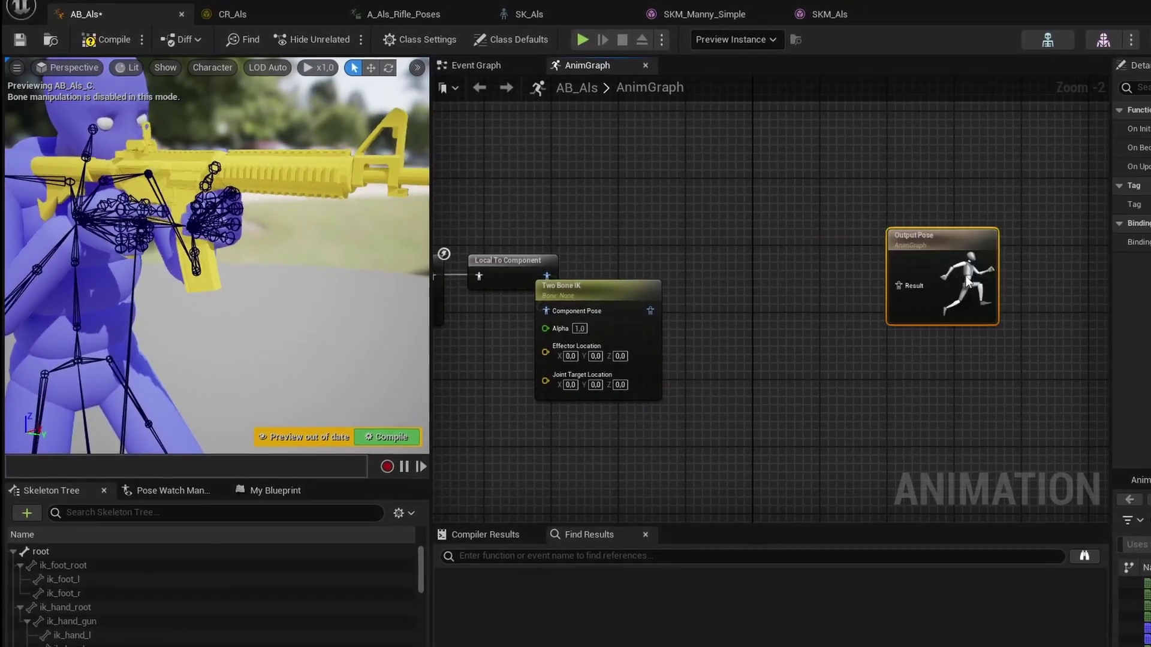
{"action": "left_click", "coordinate": [609, 283]}
{"action": "left_click_drag", "start_coordinate": [609, 266], "coordinate": [632, 243]}
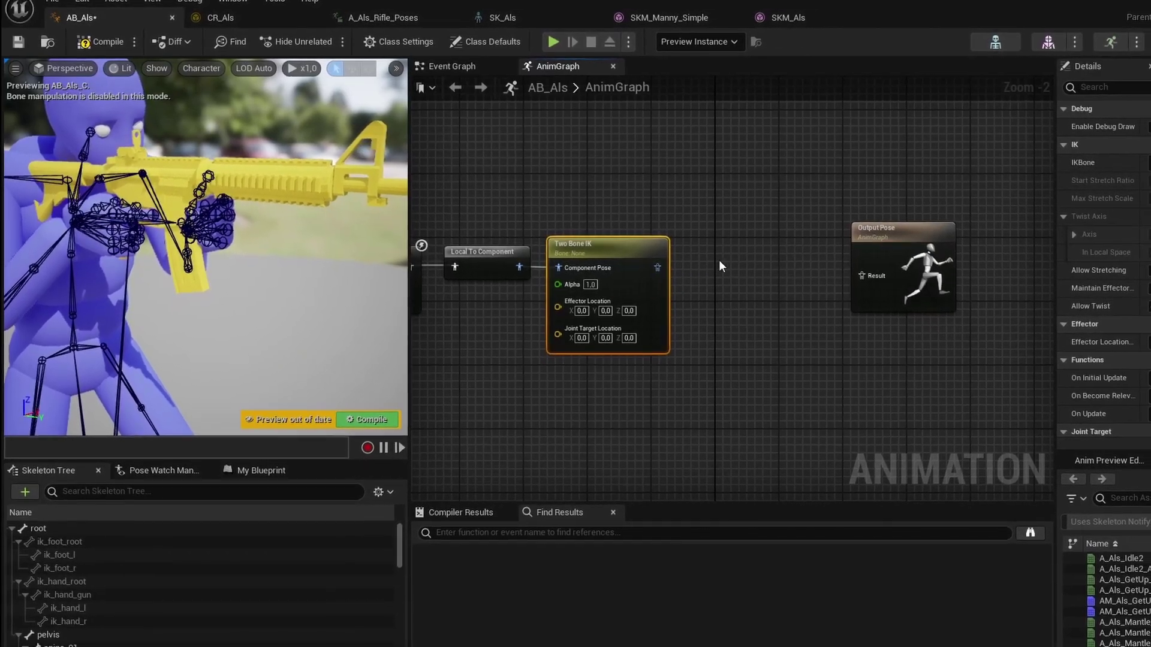
Duplicate the Two Bone IK node, chain the copy after the first, and connect it to the Output Pose.
{"action": "key", "text": "ctrl+d"}
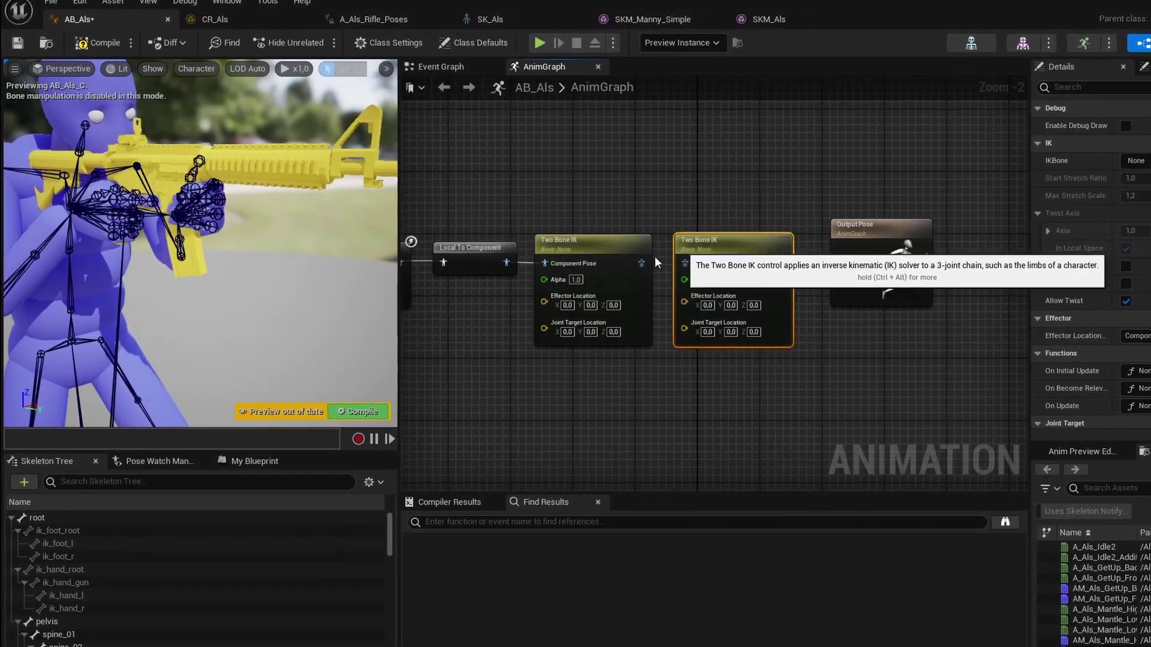
{"action": "left_click_drag", "start_coordinate": [645, 264], "coordinate": [688, 264]}
{"action": "left_click_drag", "start_coordinate": [773, 262], "coordinate": [827, 268]}
{"action": "left_click", "coordinate": [827, 234]}
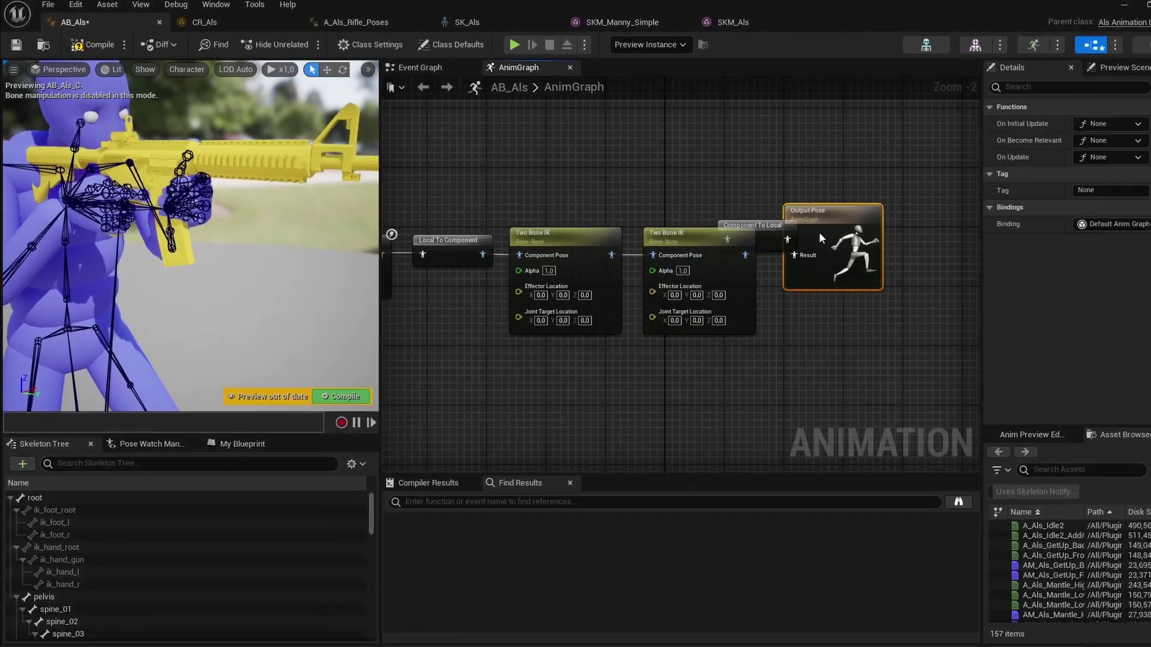
Move the Output Pose node clear of Component To Local and set the first Two Bone IK node's IKBone to hand_l.
{"action": "left_click_drag", "start_coordinate": [863, 235], "coordinate": [903, 234]}
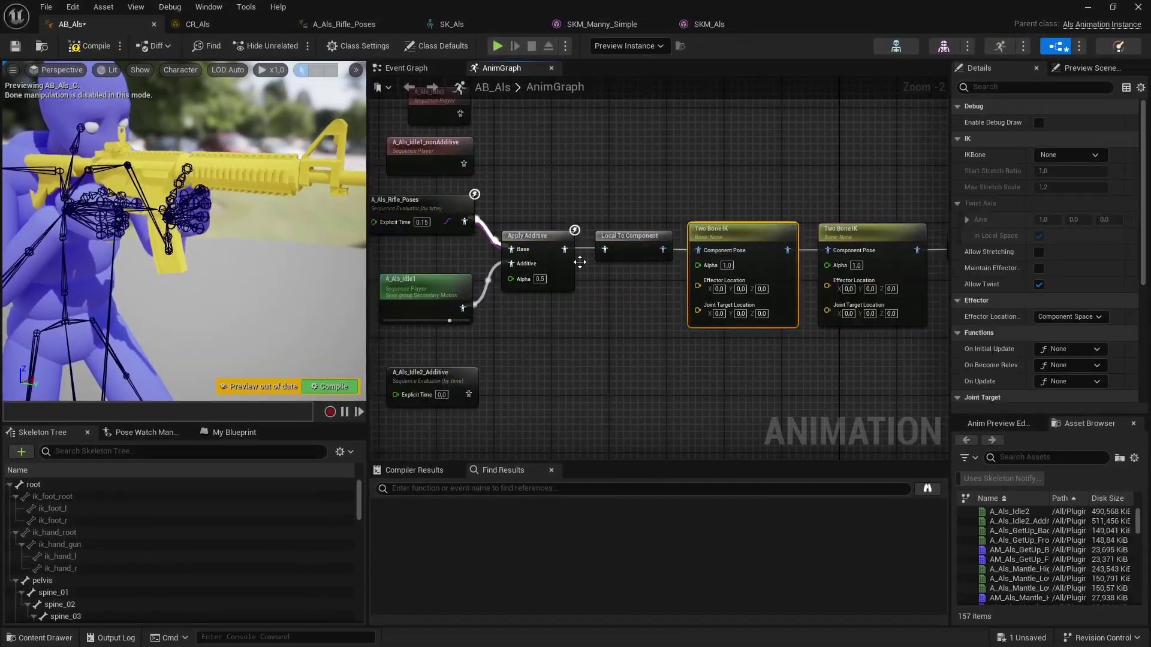
{"action": "right_click_drag", "start_coordinate": [580, 262], "coordinate": [654, 268]}
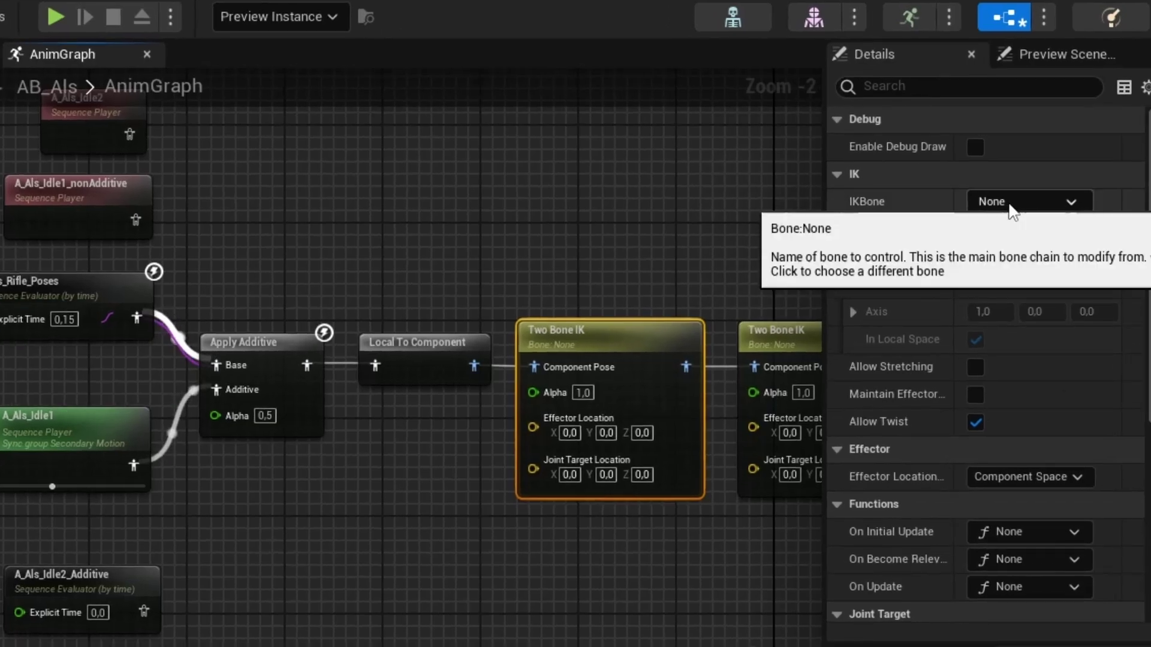
{"action": "left_click", "coordinate": [1066, 155]}
{"action": "type", "text": "hand"}
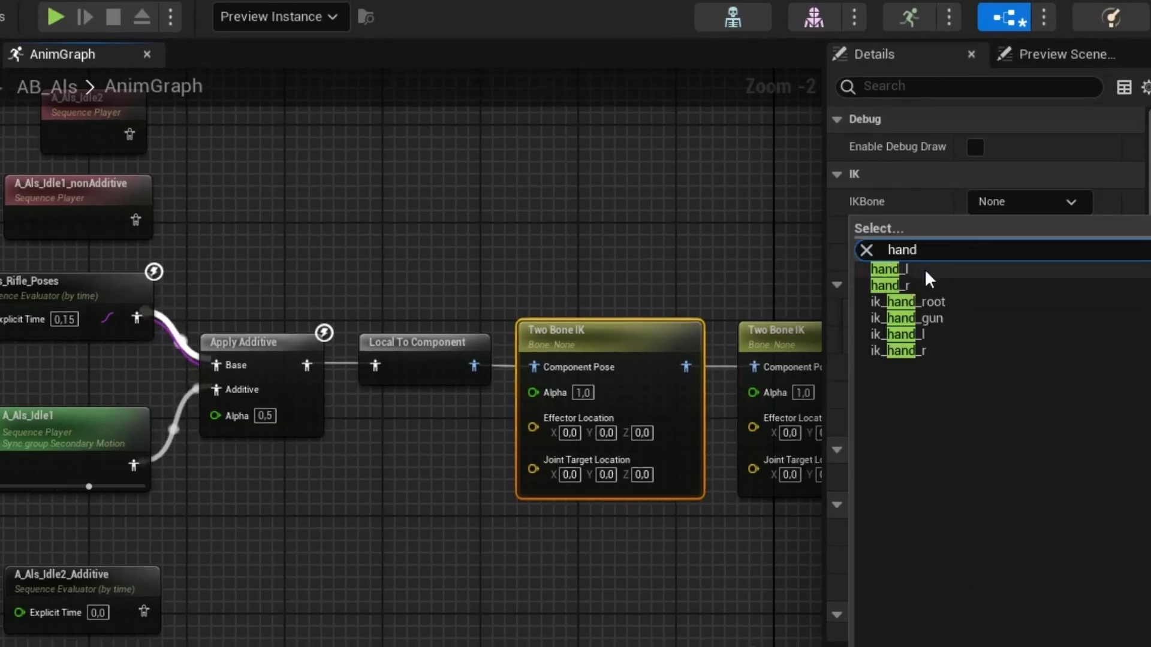
{"action": "left_click", "coordinate": [926, 271]}
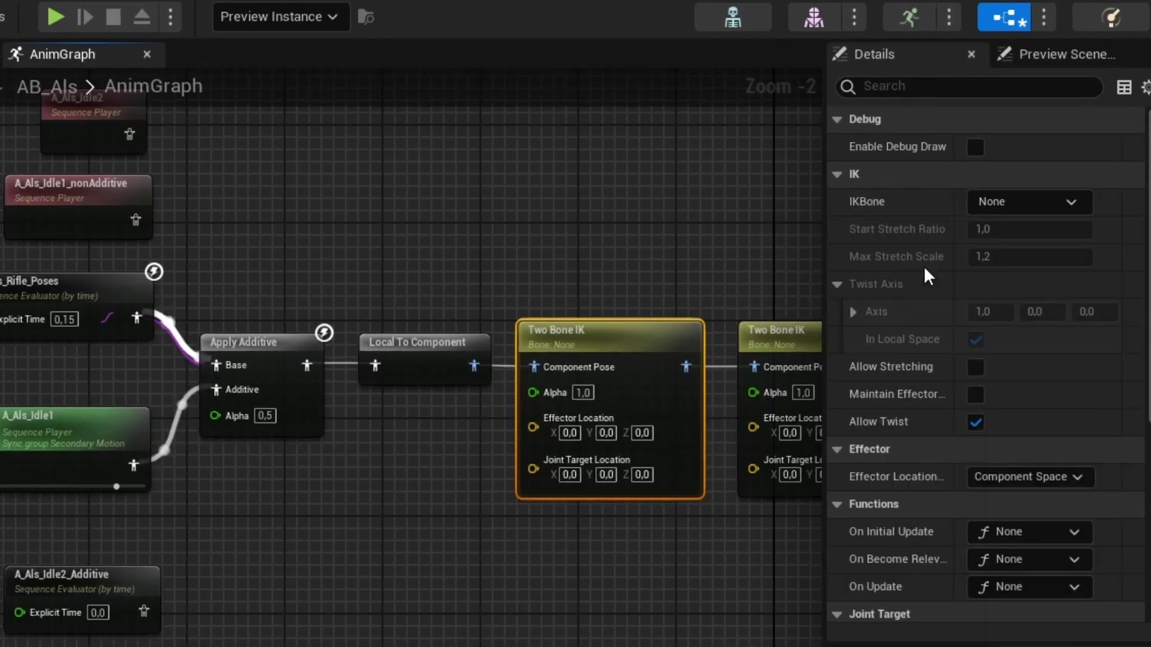
Set the hand_l Two Bone IK node's Effector Location Space to Bone Space and its Effector Target to ik_hand_l.
{"action": "left_click", "coordinate": [1012, 476]}
{"action": "left_click", "coordinate": [1009, 552]}
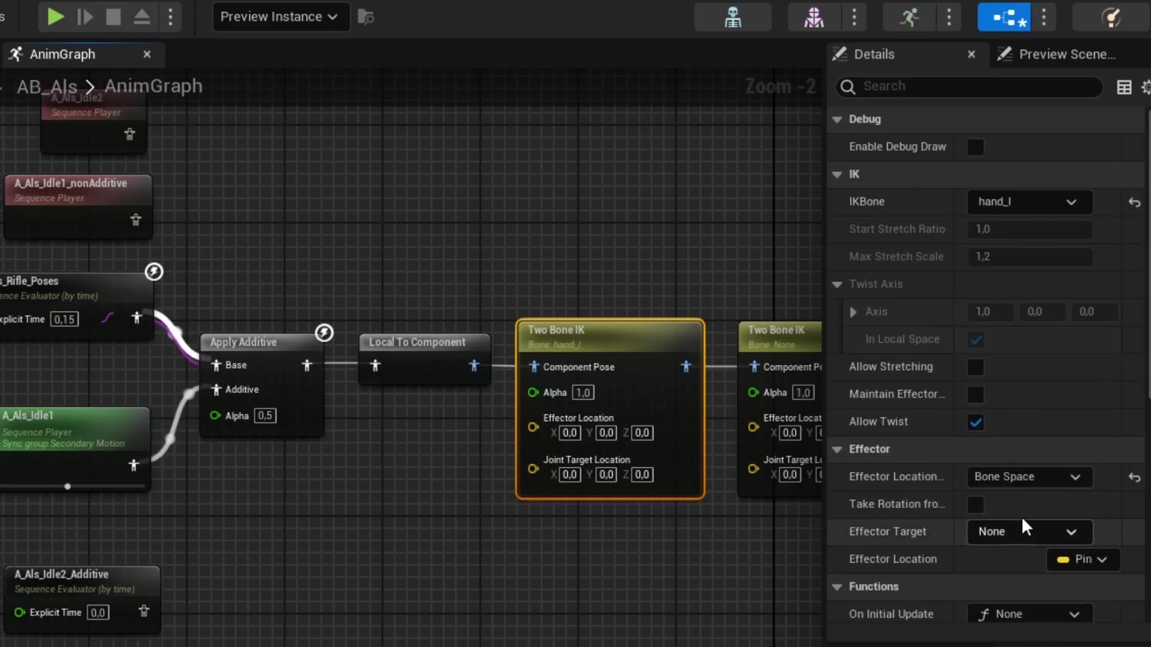
{"action": "left_click", "coordinate": [1022, 520]}
{"action": "type", "text": "ik"}
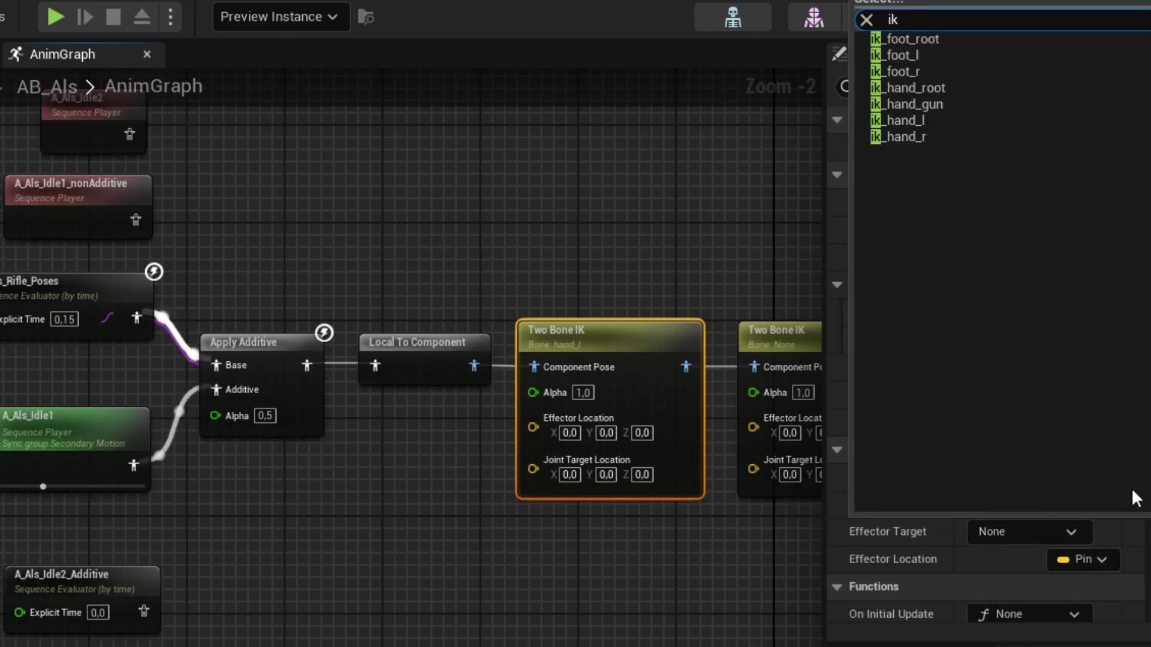
{"action": "left_click", "coordinate": [930, 120]}
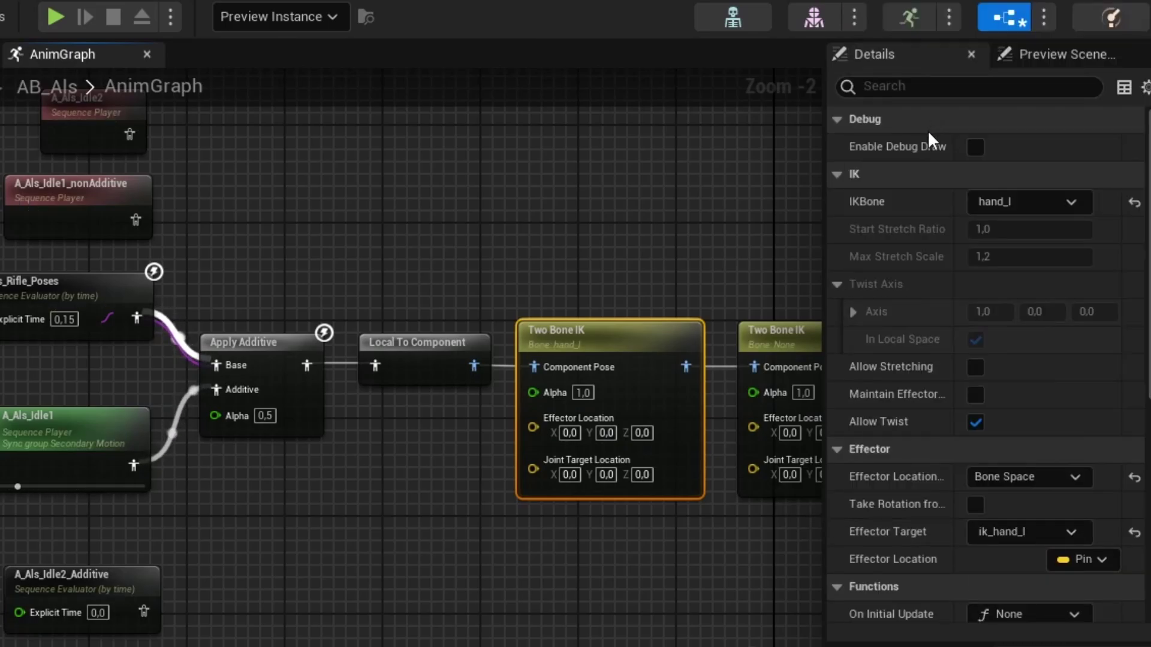
Configure the second Two Bone IK node with IKBone hand_r, Effector Location Space Bone Space and Effector Target ik_hand_r.
{"action": "right_click_drag", "start_coordinate": [390, 369], "coordinate": [431, 334]}
{"action": "left_click", "coordinate": [432, 334]}
{"action": "left_click", "coordinate": [1025, 203]}
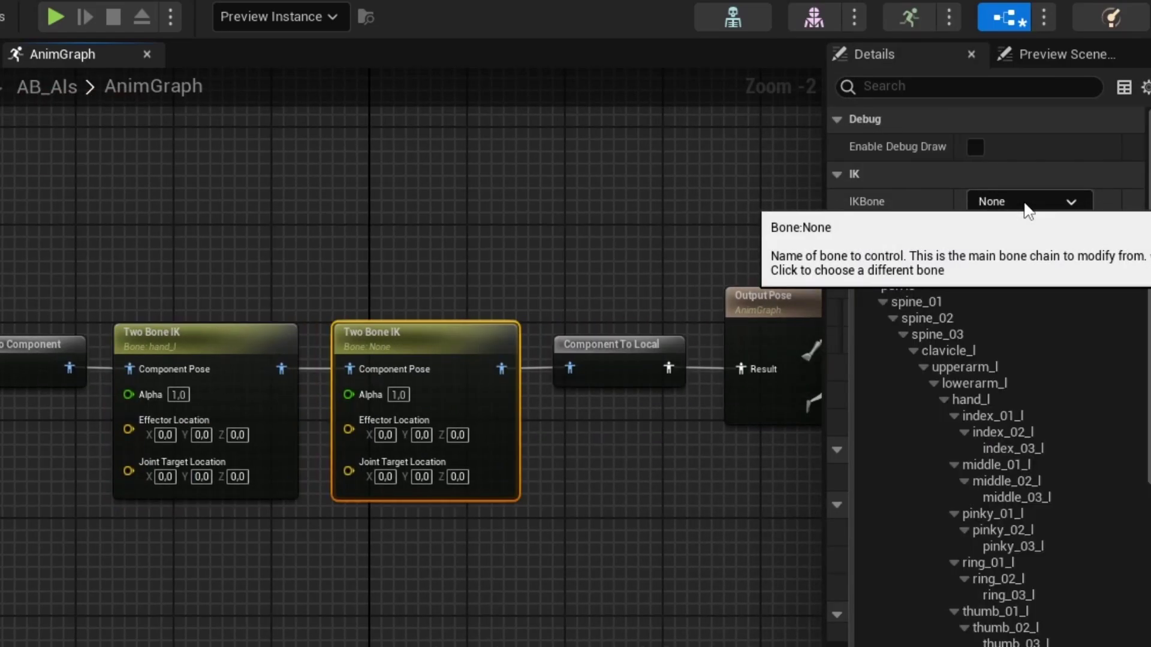
{"action": "type", "text": "hand"}
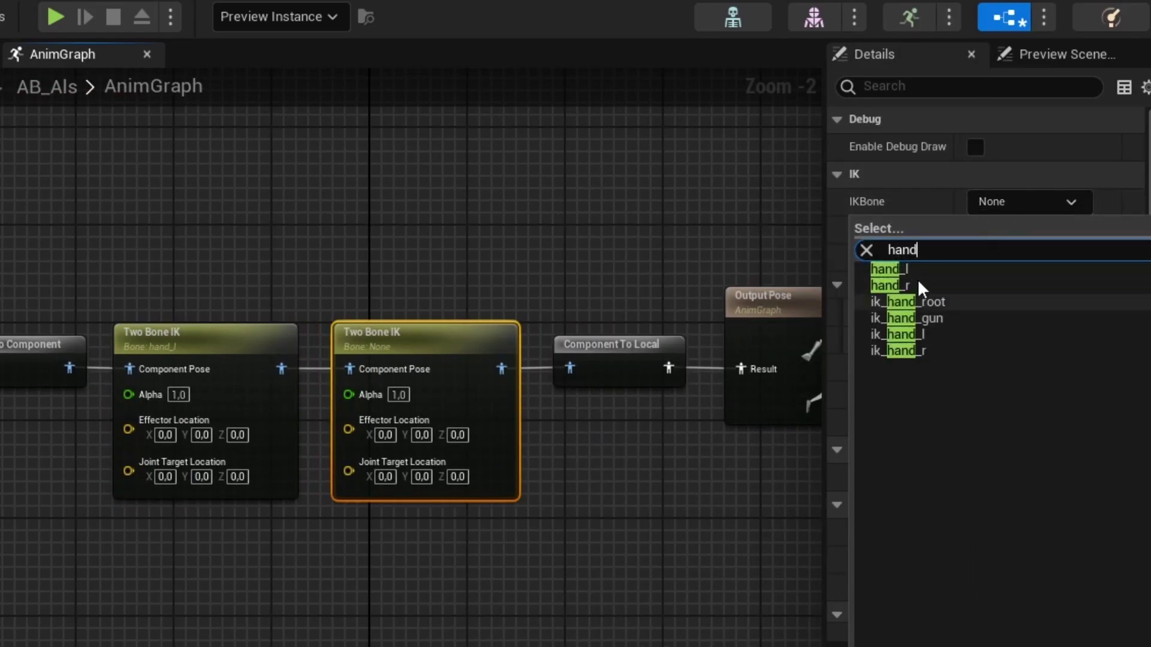
{"action": "left_click", "coordinate": [890, 285]}
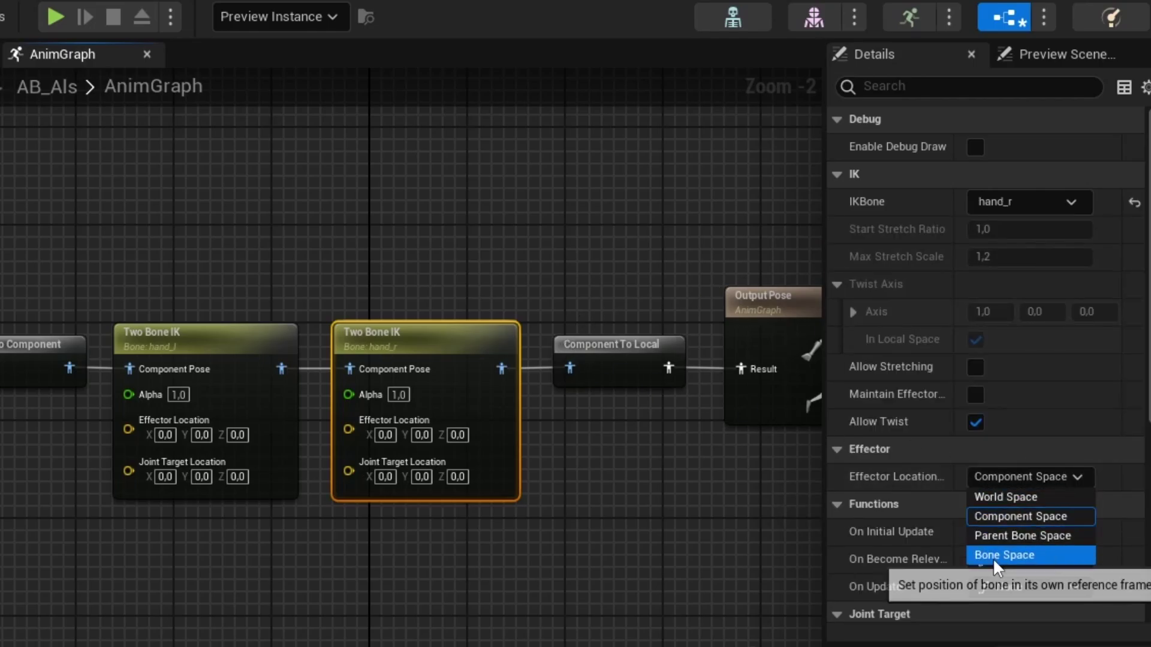
{"action": "left_click", "coordinate": [1005, 555]}
{"action": "left_click", "coordinate": [1018, 532]}
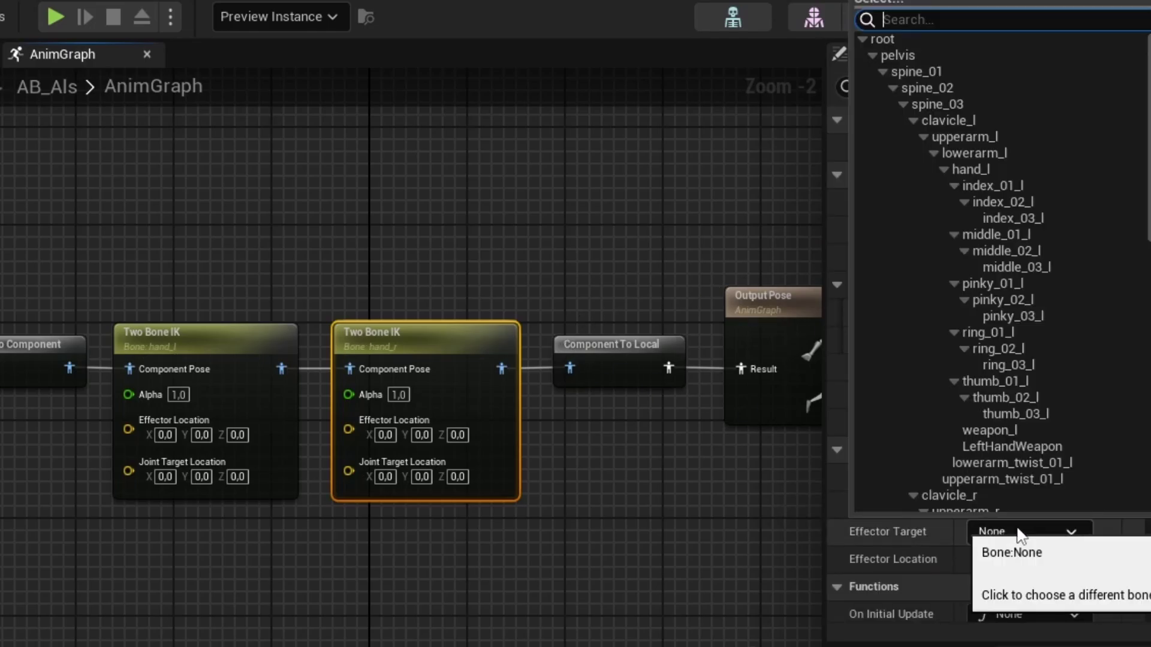
{"action": "type", "text": "ik"}
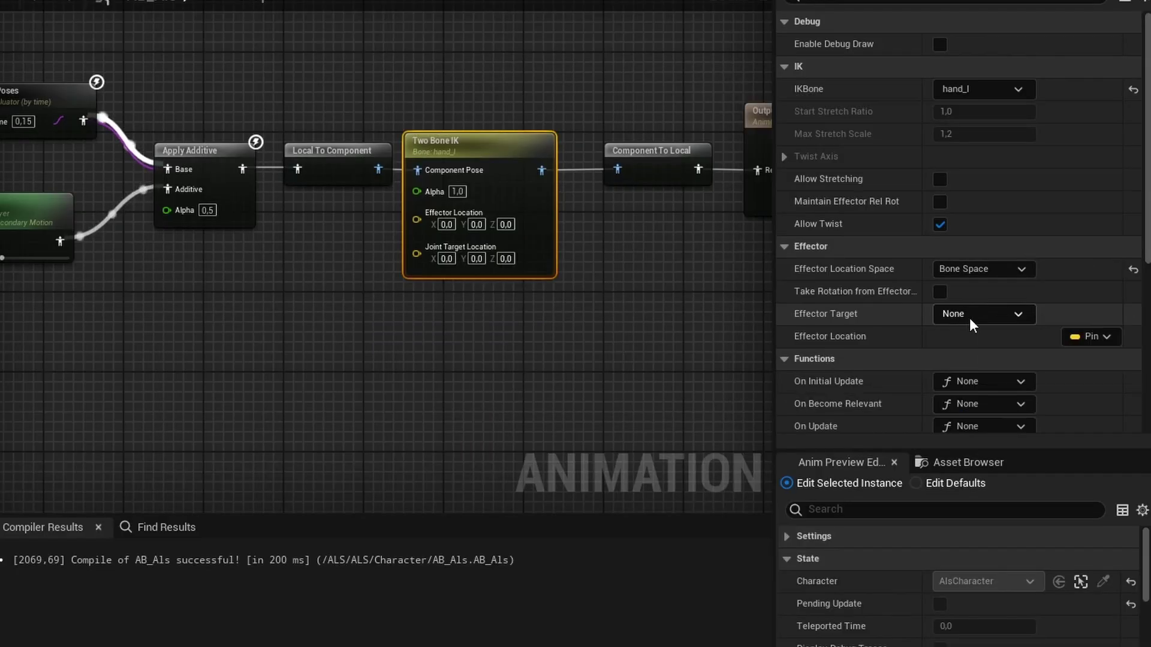
Set the Effector Target of the hand_l Two Bone IK node to the virtual bone VB root_hand_l.
{"action": "left_click", "coordinate": [1013, 312]}
{"action": "type", "text": "hand"}
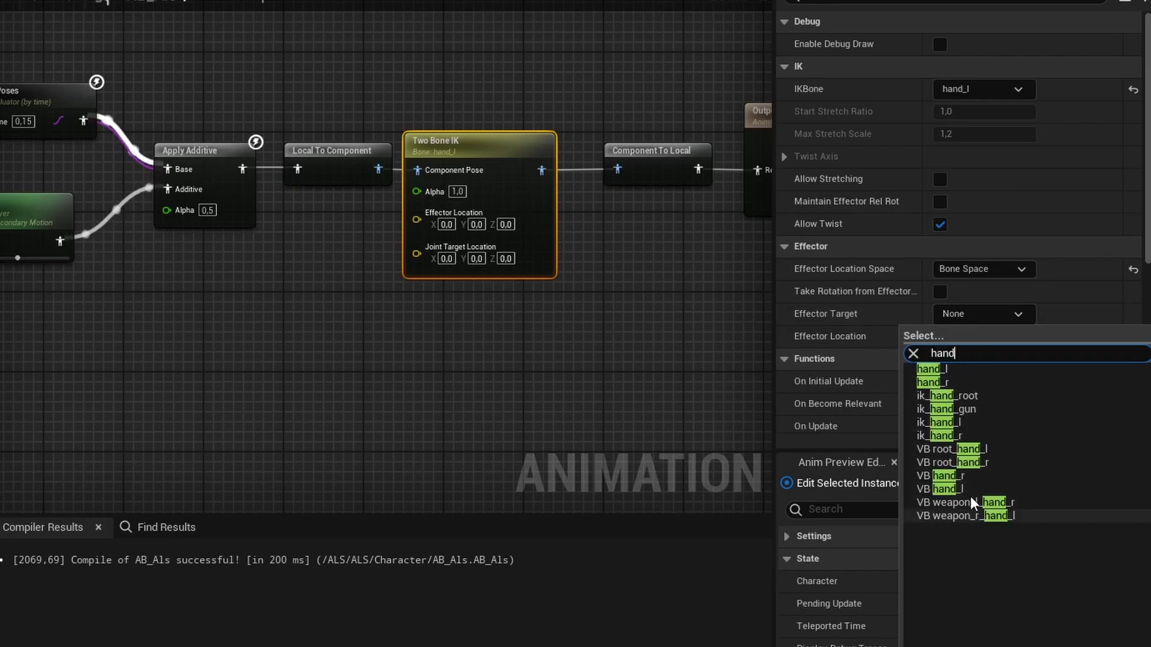
{"action": "left_click", "coordinate": [966, 450]}
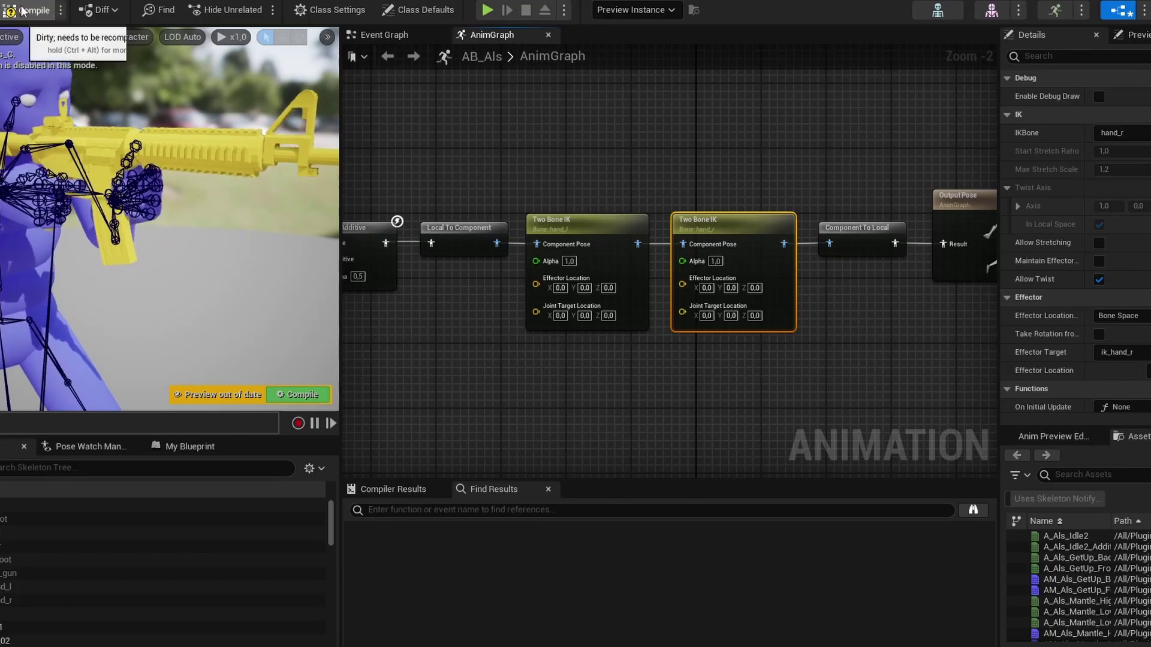
Compile the AB_Als animation blueprint and view the rifle pose in the preview.
{"action": "left_click", "coordinate": [21, 10]}
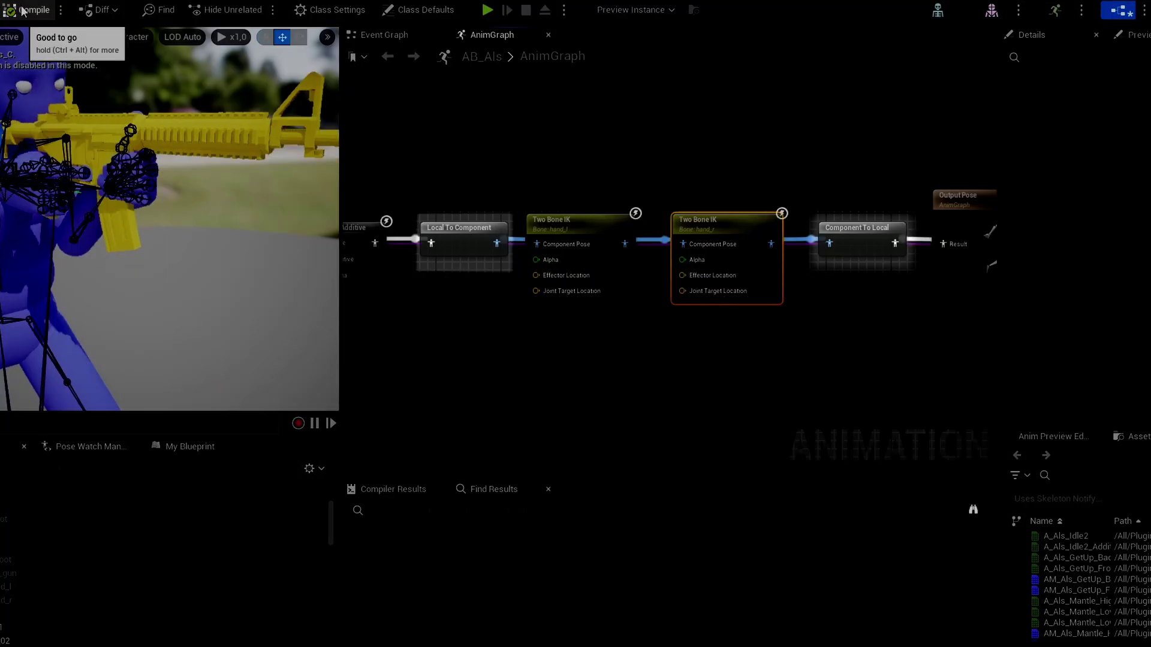
{"action": "mouse_move", "coordinate": [209, 161]}
{"action": "right_mouse_down"}
{"action": "mouse_move", "coordinate": [257, 150]}
{"action": "mouse_move", "coordinate": [192, 157]}
{"action": "mouse_move", "coordinate": [198, 165]}
{"action": "right_mouse_up"}
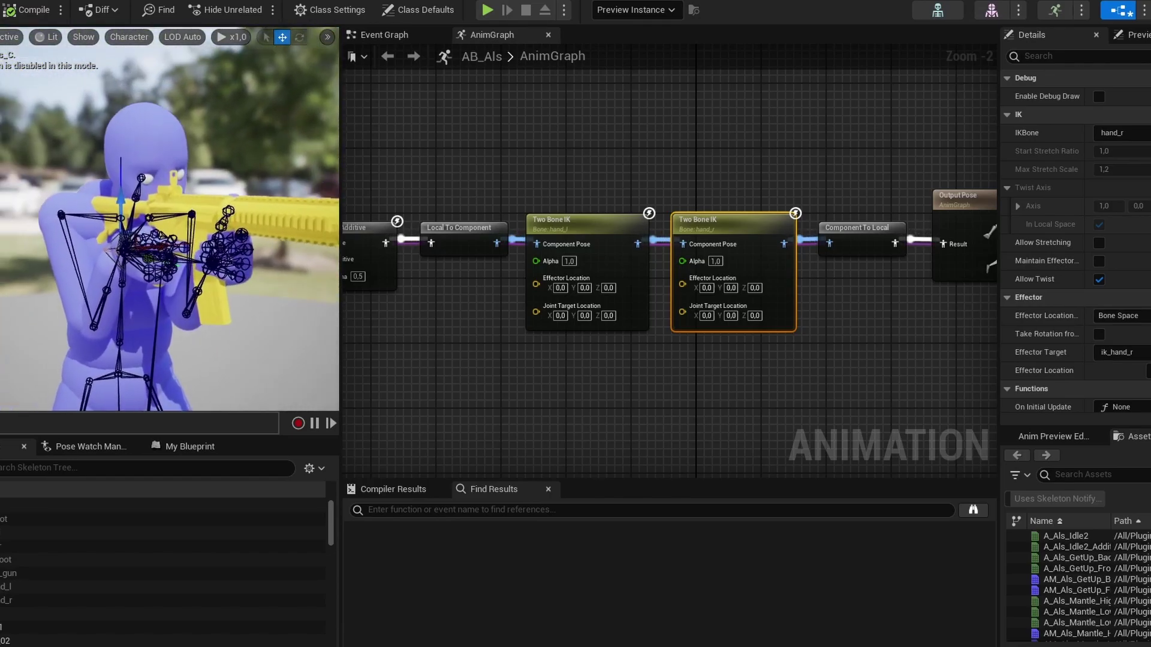
Filter the skeleton tree by "ik" and examine where ik_hand_l and ik_hand_r sit on the previewed character.
{"action": "left_click", "coordinate": [68, 471]}
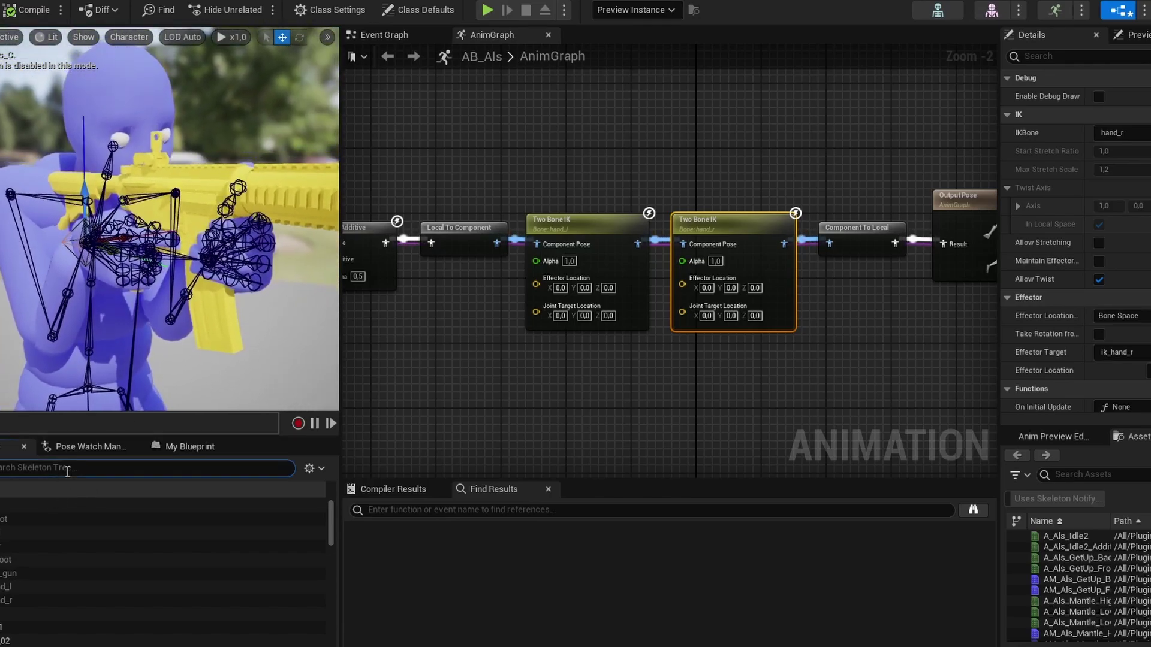
{"action": "type", "text": "gun"}
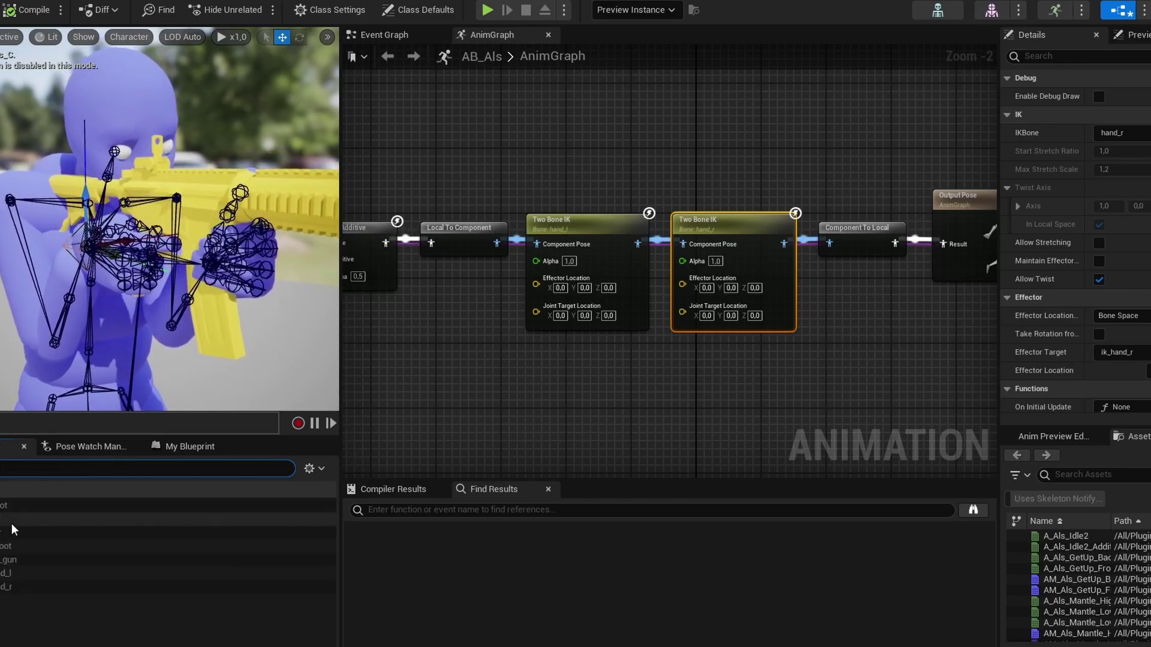
{"action": "left_click", "coordinate": [7, 573]}
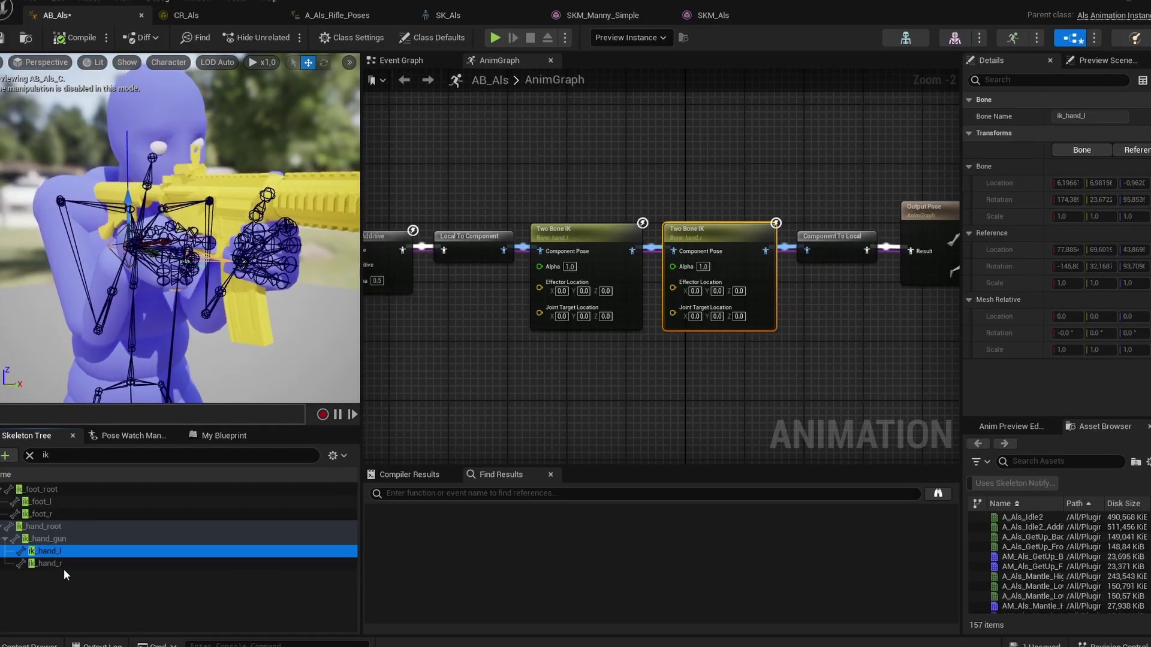
{"action": "left_click_drag", "start_coordinate": [180, 252], "coordinate": [90, 252], "text": "alt"}
{"action": "mouse_move", "coordinate": [175, 314]}
{"action": "right_mouse_down"}
{"action": "mouse_move", "coordinate": [198, 317]}
{"action": "mouse_move", "coordinate": [175, 314]}
{"action": "right_mouse_up"}
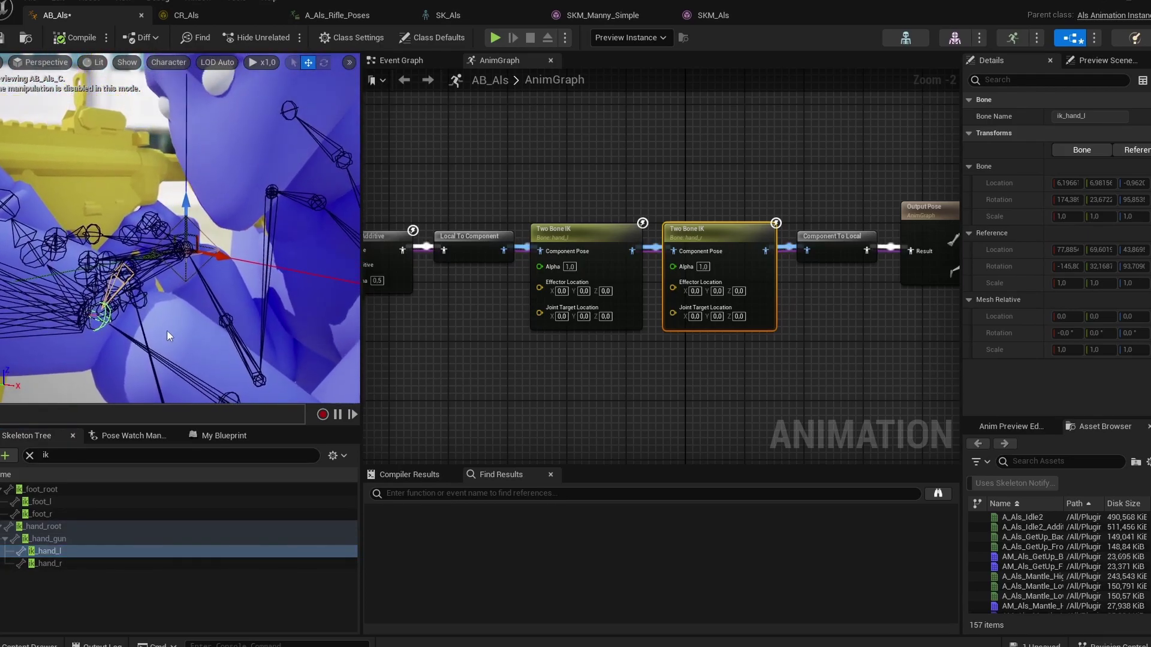
{"action": "left_click", "coordinate": [55, 567]}
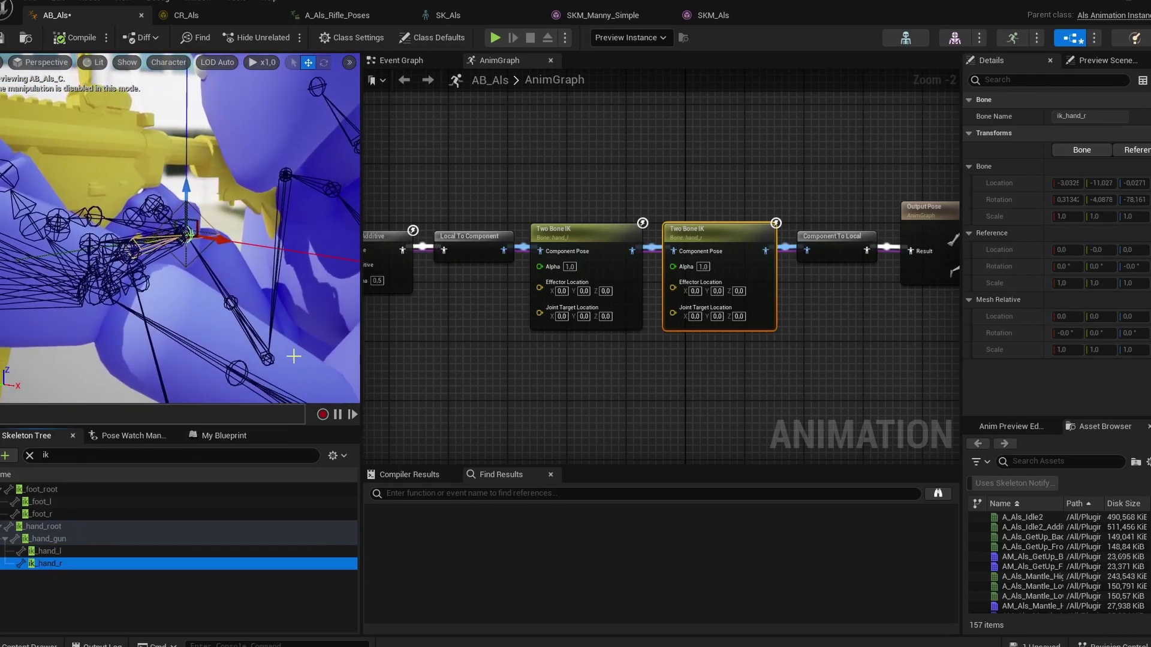
{"action": "mouse_move", "coordinate": [179, 270]}
{"action": "left_mouse_down", "text": "alt"}
{"action": "mouse_move", "coordinate": [192, 269]}
{"action": "mouse_move", "coordinate": [170, 270]}
{"action": "left_mouse_up", "text": "alt"}
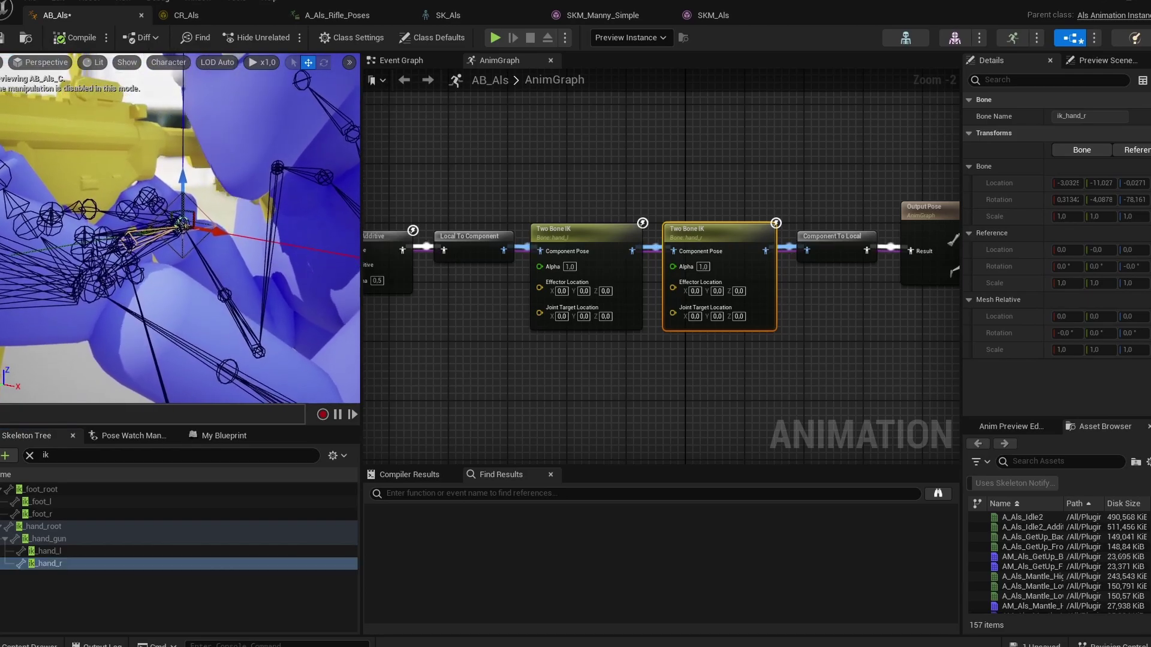
{"action": "scroll", "coordinate": [179, 240], "scroll_direction": "down", "scroll_amount": 3}
{"action": "scroll", "coordinate": [180, 240], "scroll_direction": "down", "scroll_amount": 5}
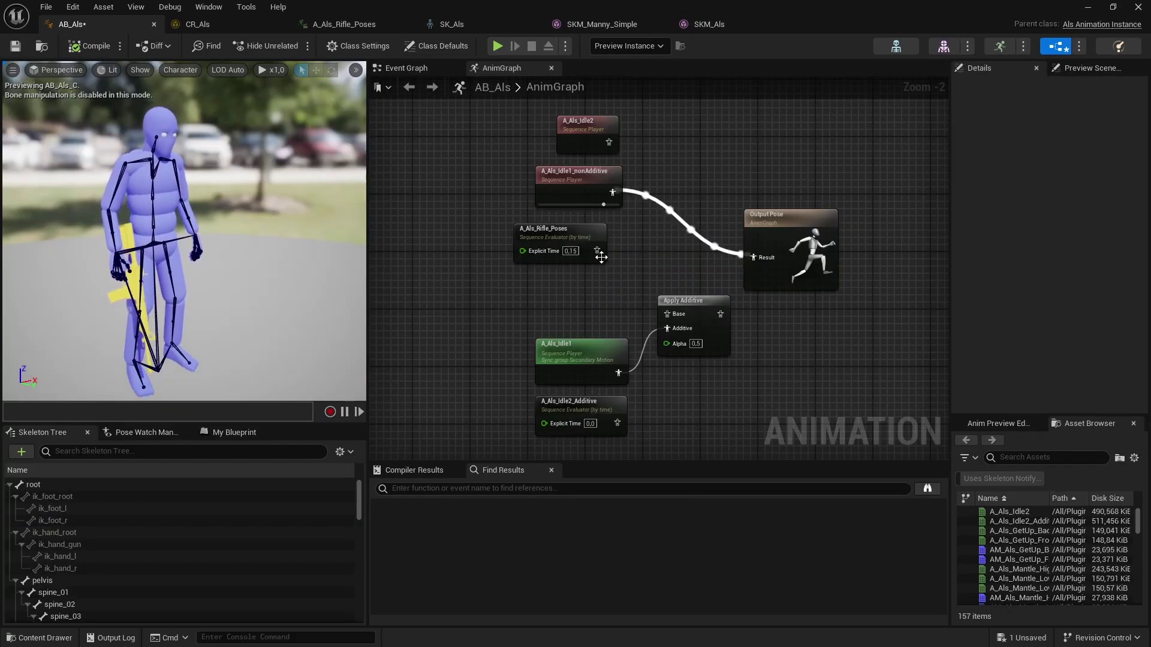
Connect A_Als_Rifle_Poses to Apply Additive's Base and move the Apply Additive and A_Als_Idle1 nodes up closer to it.
{"action": "left_click_drag", "start_coordinate": [745, 318], "coordinate": [615, 361]}
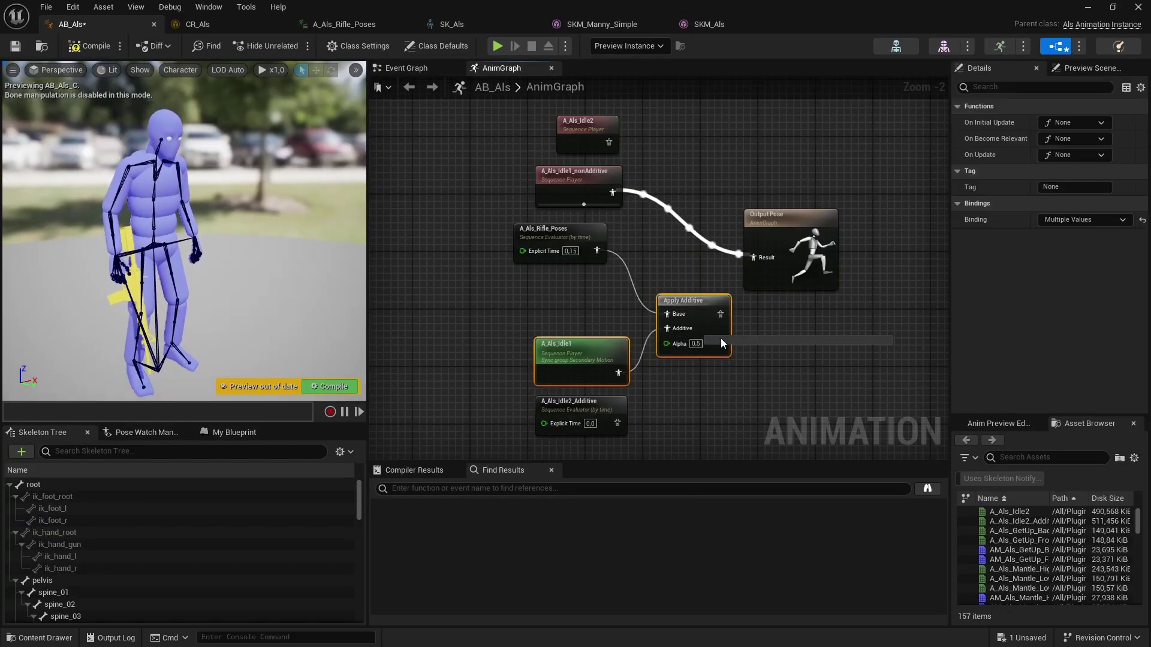
{"action": "left_click_drag", "start_coordinate": [712, 341], "coordinate": [709, 298]}
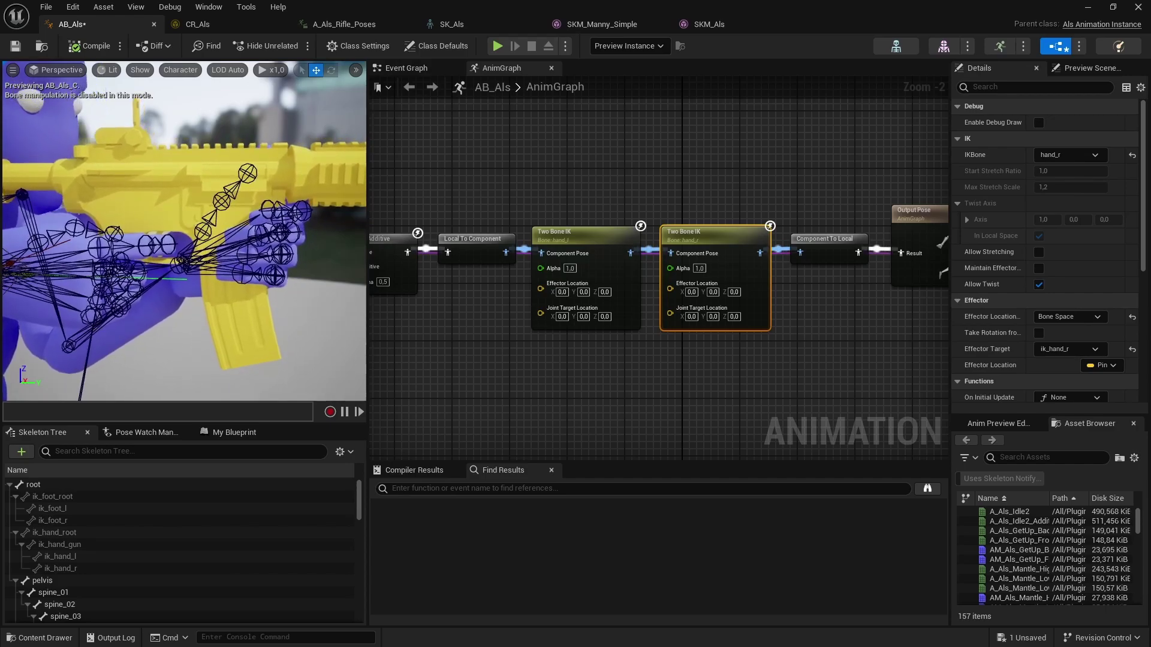
{"action": "left_click_drag", "start_coordinate": [240, 230], "coordinate": [126, 234], "text": "alt"}
{"action": "scroll", "coordinate": [184, 231], "scroll_direction": "down", "scroll_amount": 4}
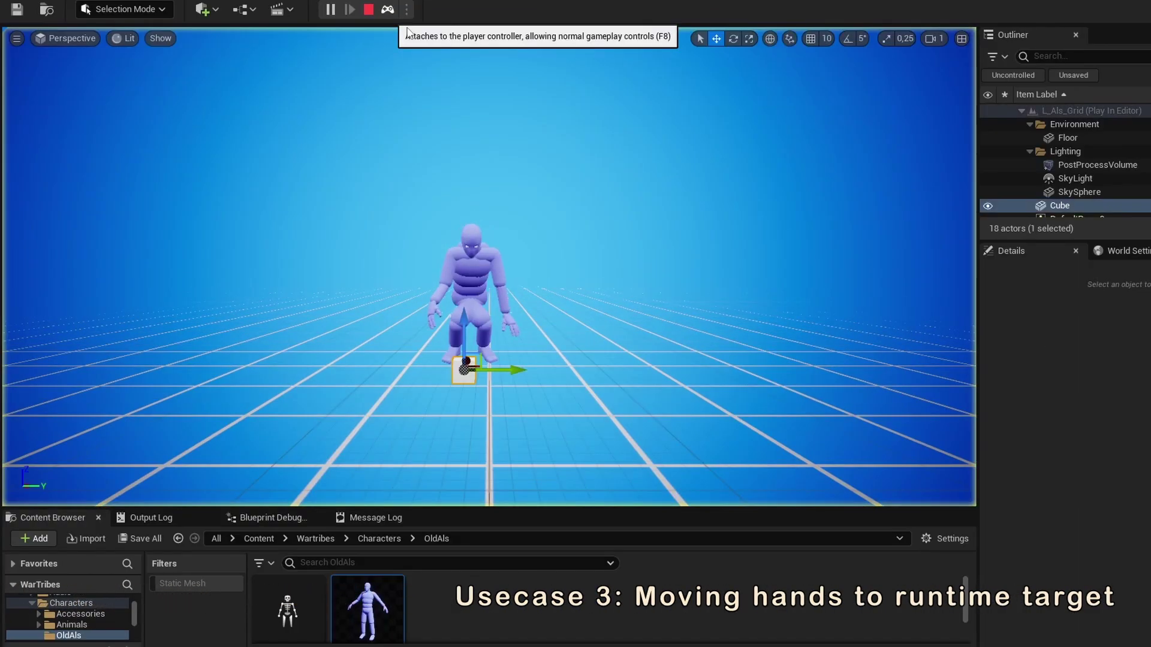
Move the cube in front of the crouching character while the level is playing to test the hands' runtime target.
{"action": "right_click_drag", "start_coordinate": [432, 132], "coordinate": [587, 186]}
{"action": "right_click_drag", "start_coordinate": [540, 305], "coordinate": [436, 288]}
{"action": "mouse_move", "coordinate": [472, 313]}
{"action": "left_mouse_down"}
{"action": "mouse_move", "coordinate": [422, 333]}
{"action": "mouse_move", "coordinate": [563, 282]}
{"action": "mouse_move", "coordinate": [479, 304]}
{"action": "left_mouse_up"}
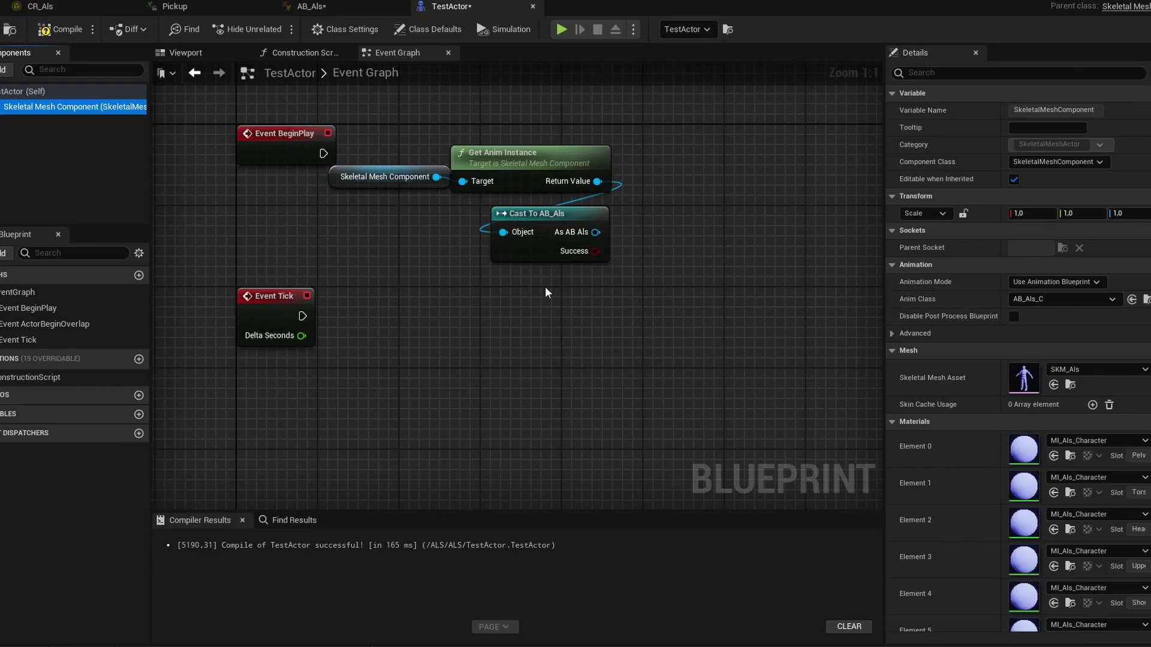
In TestActor's Event Graph, search the actions for the As AB Als output of Cast To AB_Als for "set hand".
{"action": "left_click", "coordinate": [524, 281]}
{"action": "right_click_drag", "start_coordinate": [623, 276], "coordinate": [646, 277]}
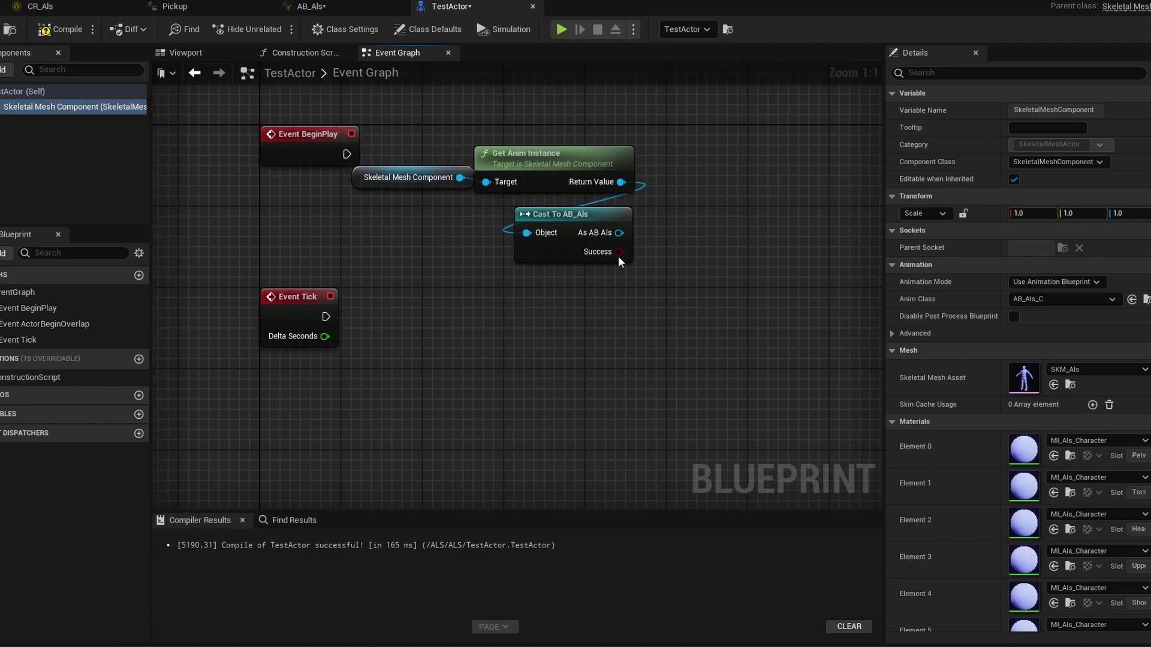
{"action": "left_click_drag", "start_coordinate": [619, 232], "coordinate": [636, 306]}
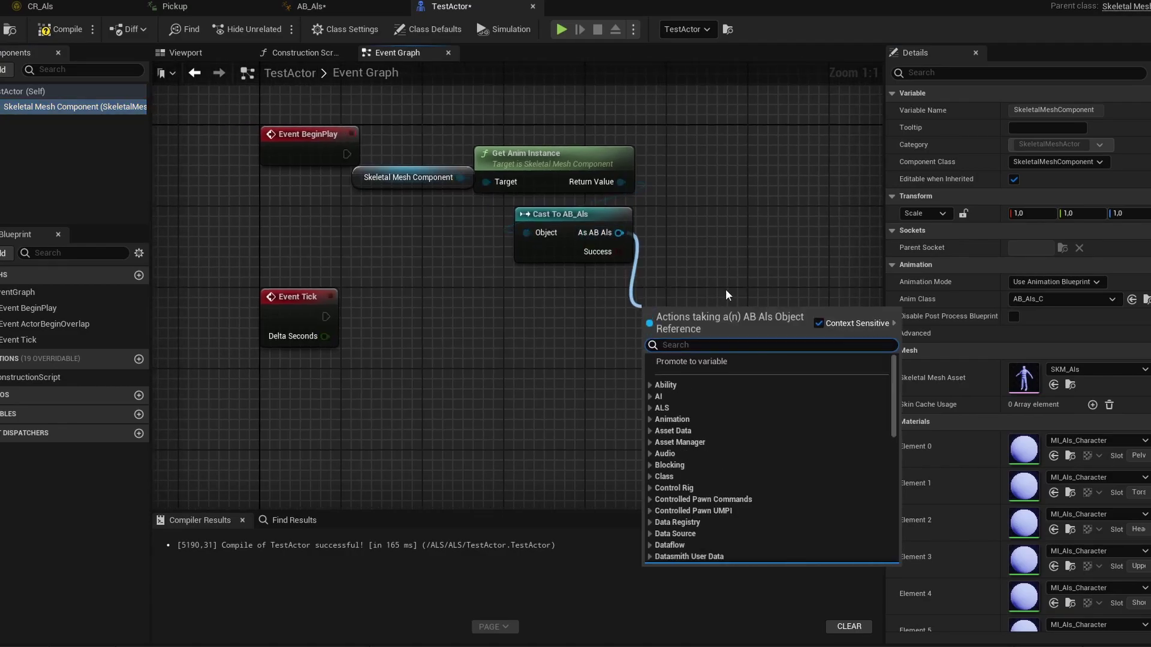
{"action": "type", "text": "set hand"}
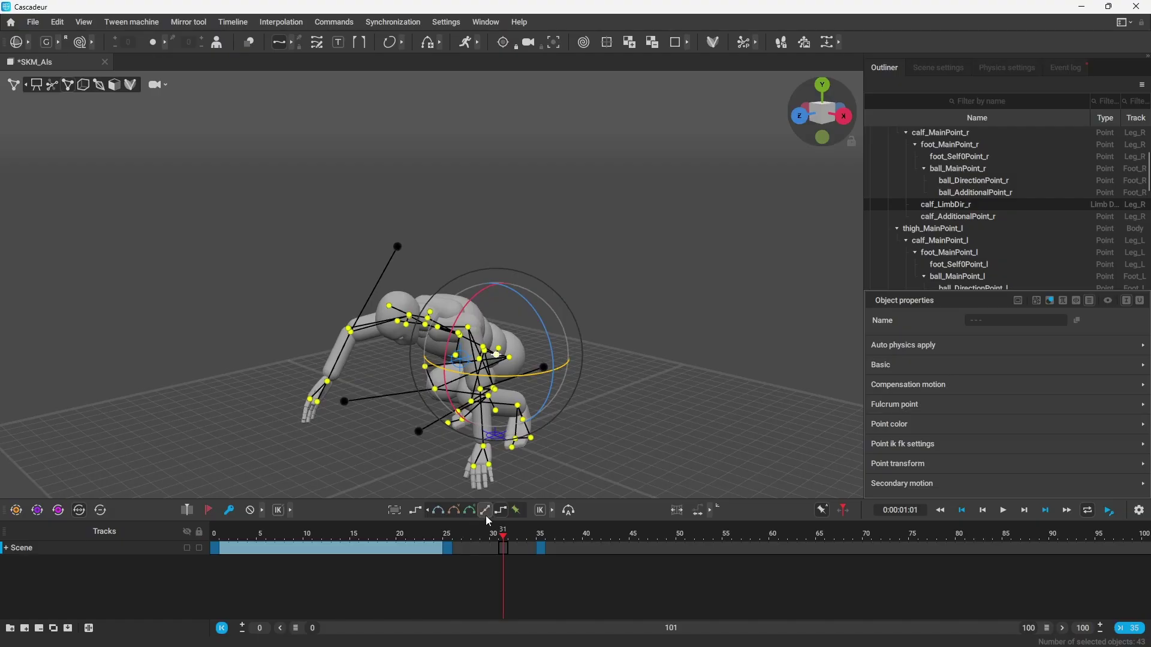
Switch to Cascadeur, choose linear interpolation for the SKM_Als animation, and scrub the timeline back to the first frame.
{"action": "left_click", "coordinate": [487, 511]}
{"action": "left_click", "coordinate": [355, 533]}
{"action": "left_click_drag", "start_coordinate": [339, 535], "coordinate": [199, 523]}
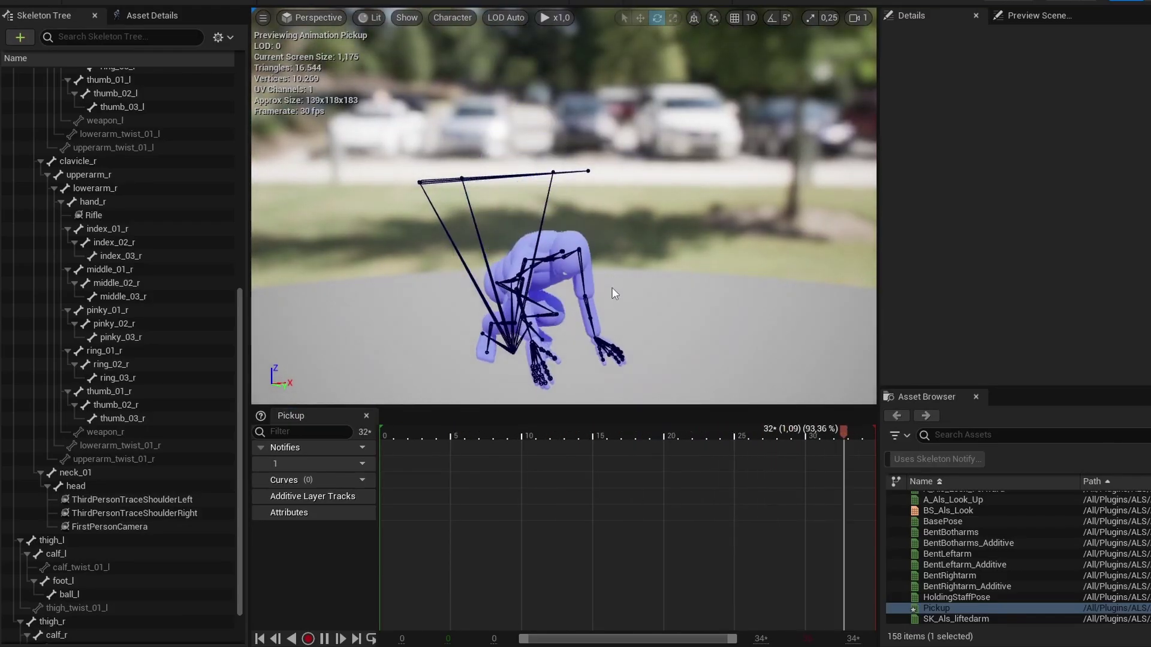
Add a curve named FollowLeftWorldHandIk to the Pickup animation and scrub the timeline to check the pose against the curve.
{"action": "left_click", "coordinate": [350, 481]}
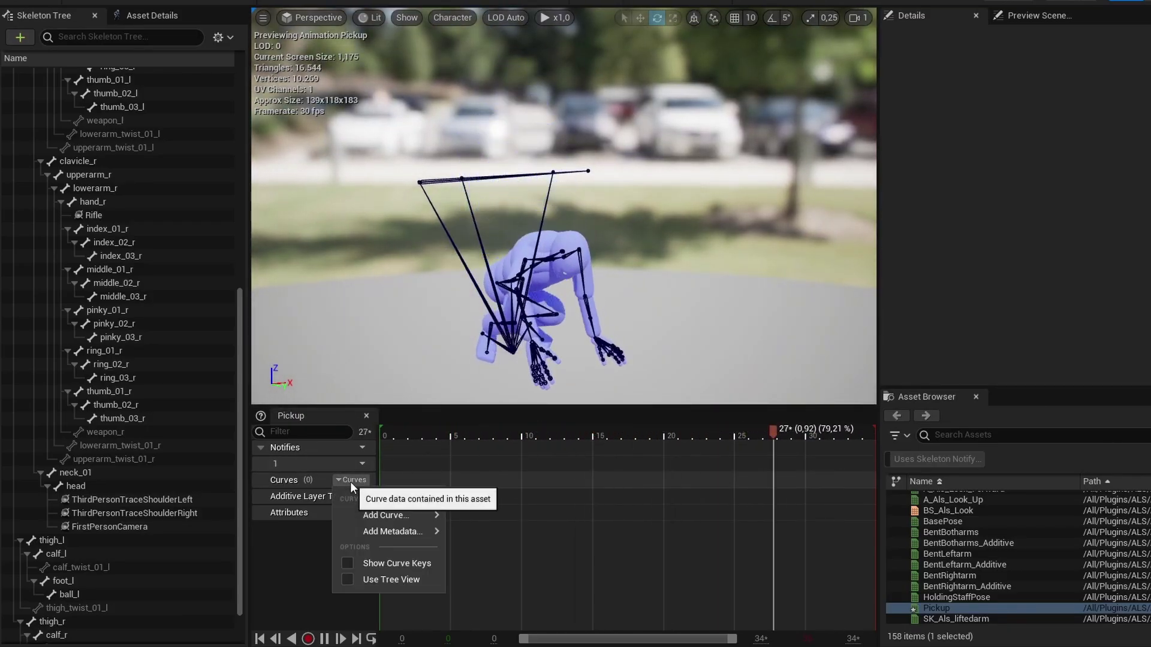
{"action": "mouse_move", "coordinate": [405, 520]}
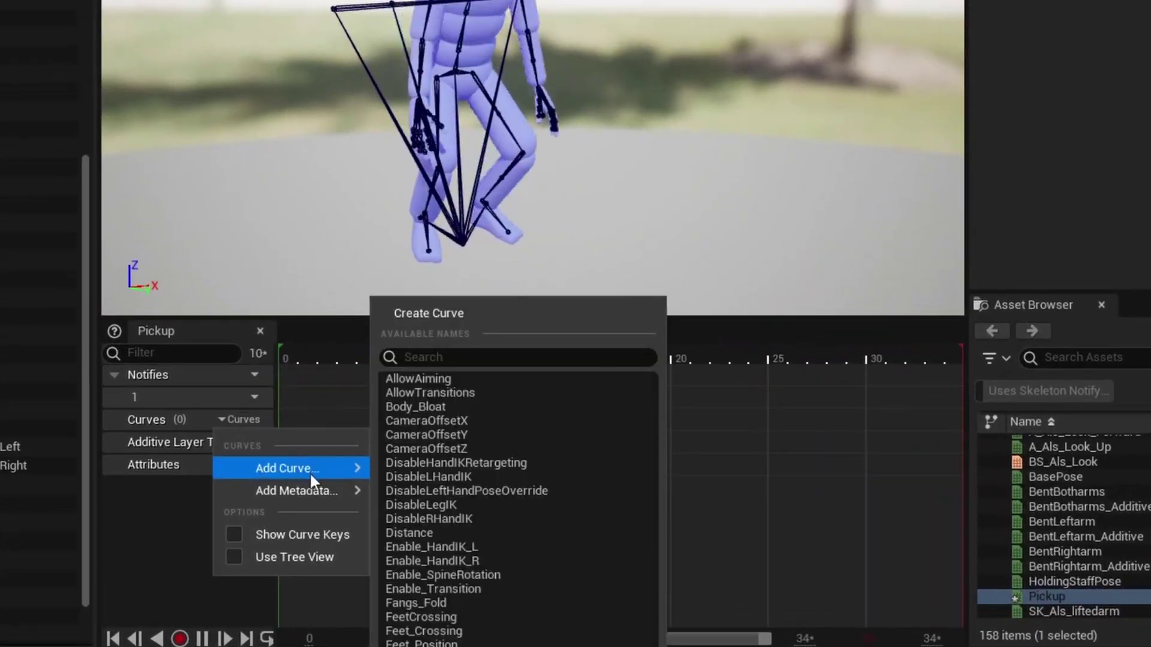
{"action": "left_click", "coordinate": [464, 314]}
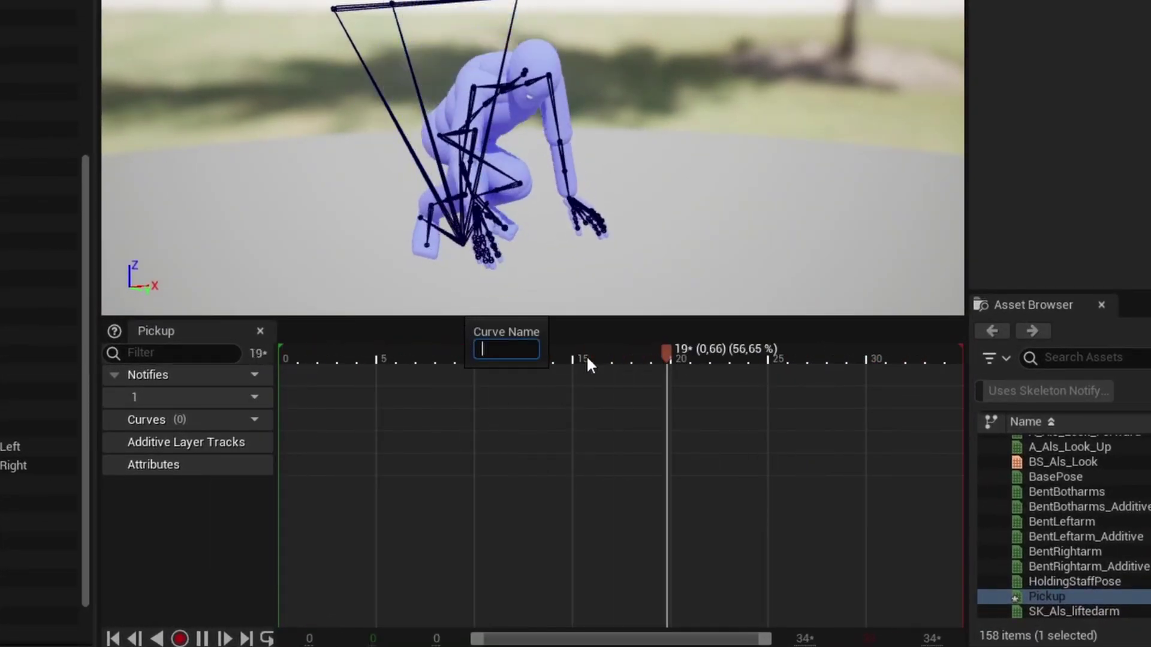
{"action": "type", "text": "FollowLeftW"}
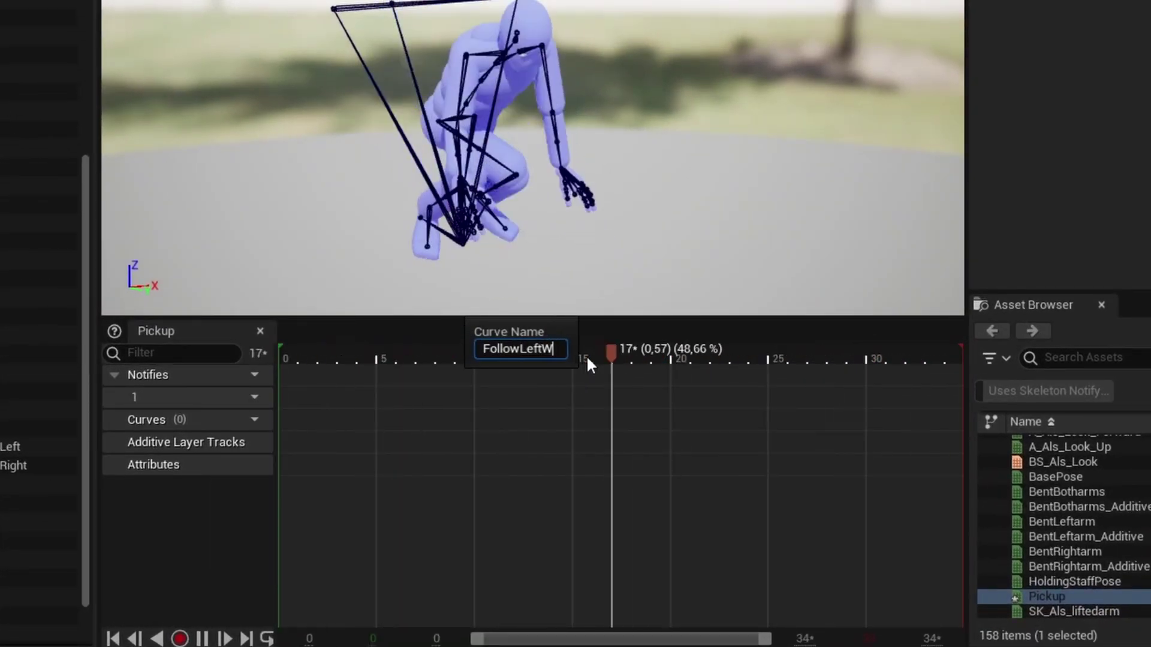
{"action": "type", "text": "orldHandIk"}
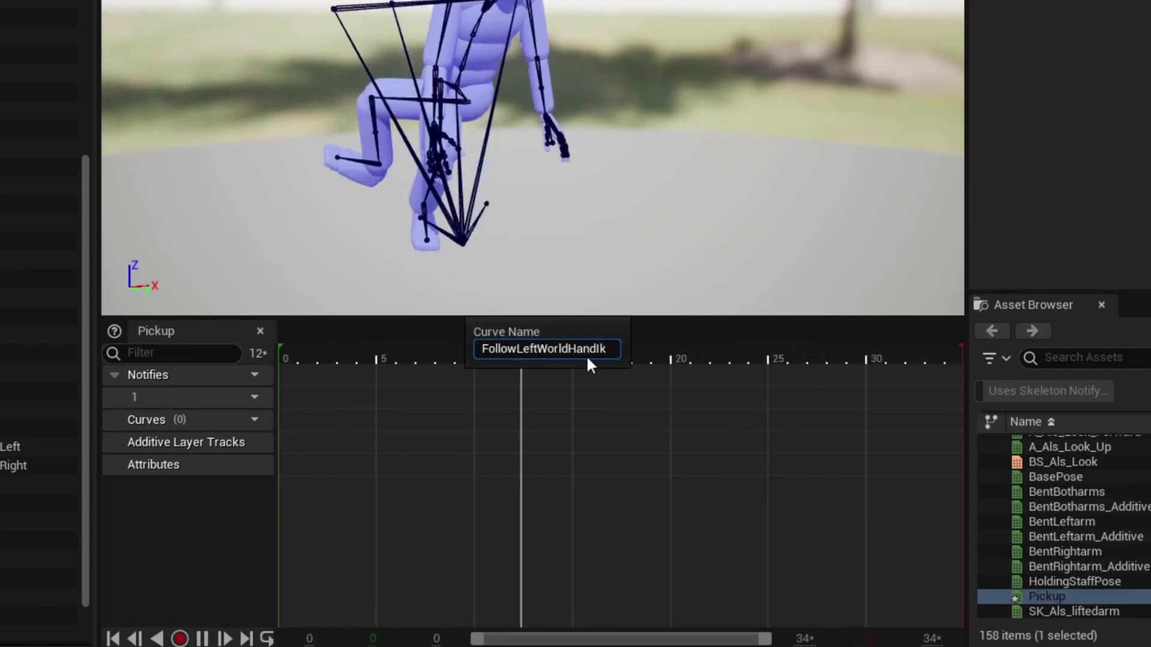
{"action": "key", "text": "Return"}
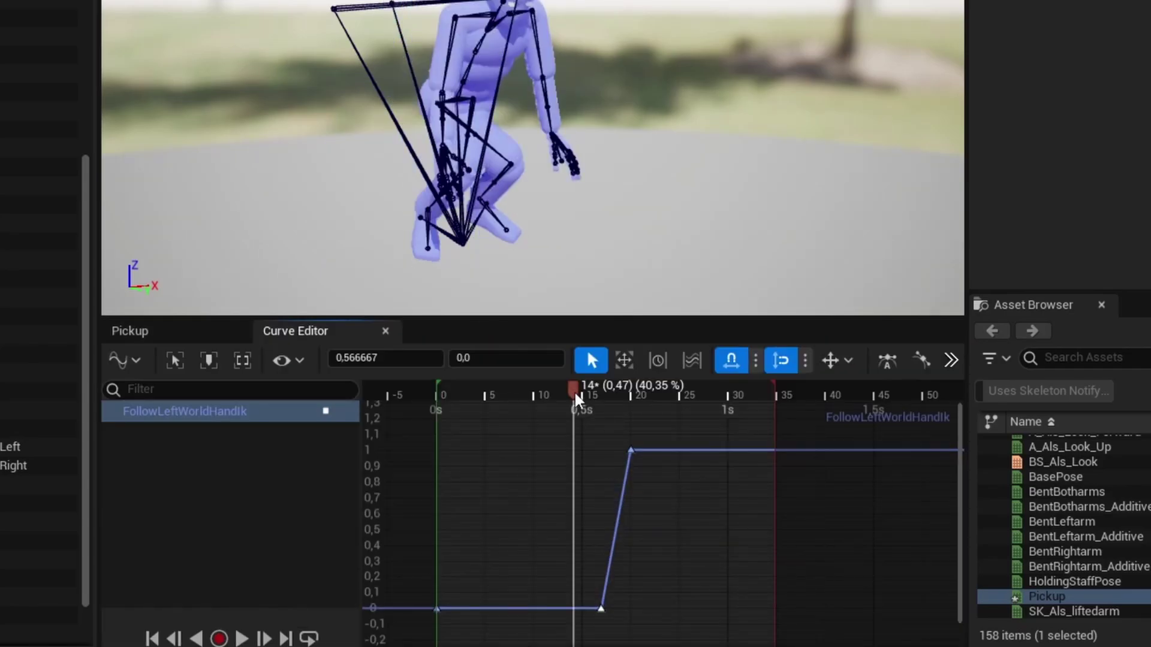
{"action": "left_click_drag", "start_coordinate": [574, 393], "coordinate": [766, 426]}
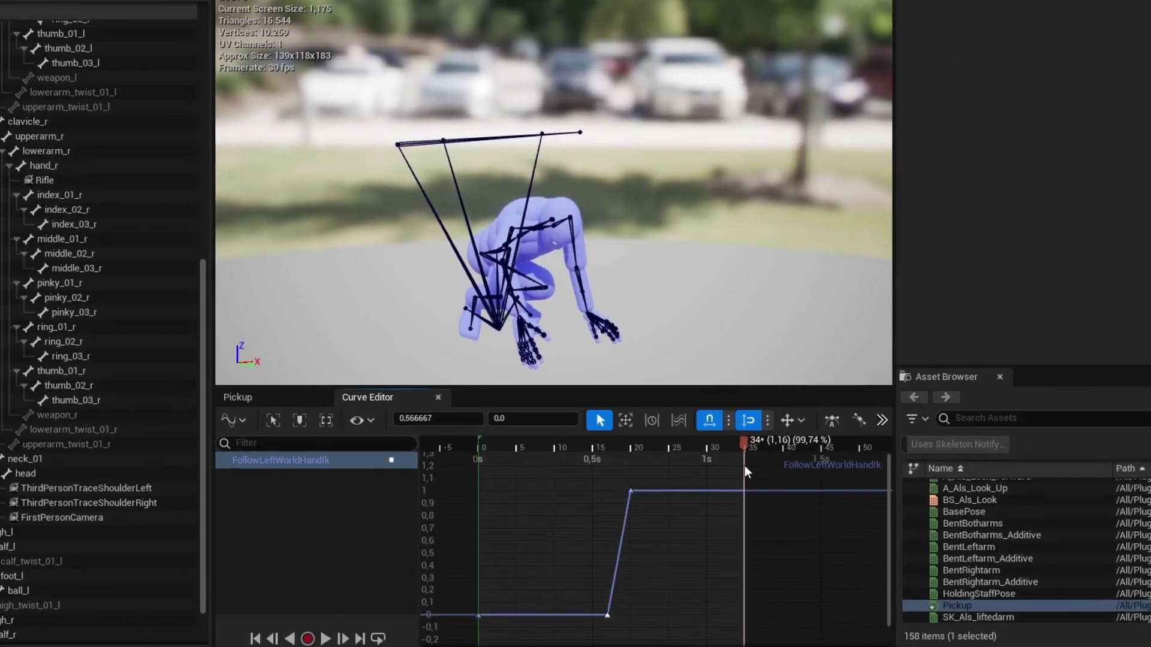
{"action": "left_click_drag", "start_coordinate": [744, 469], "coordinate": [479, 488]}
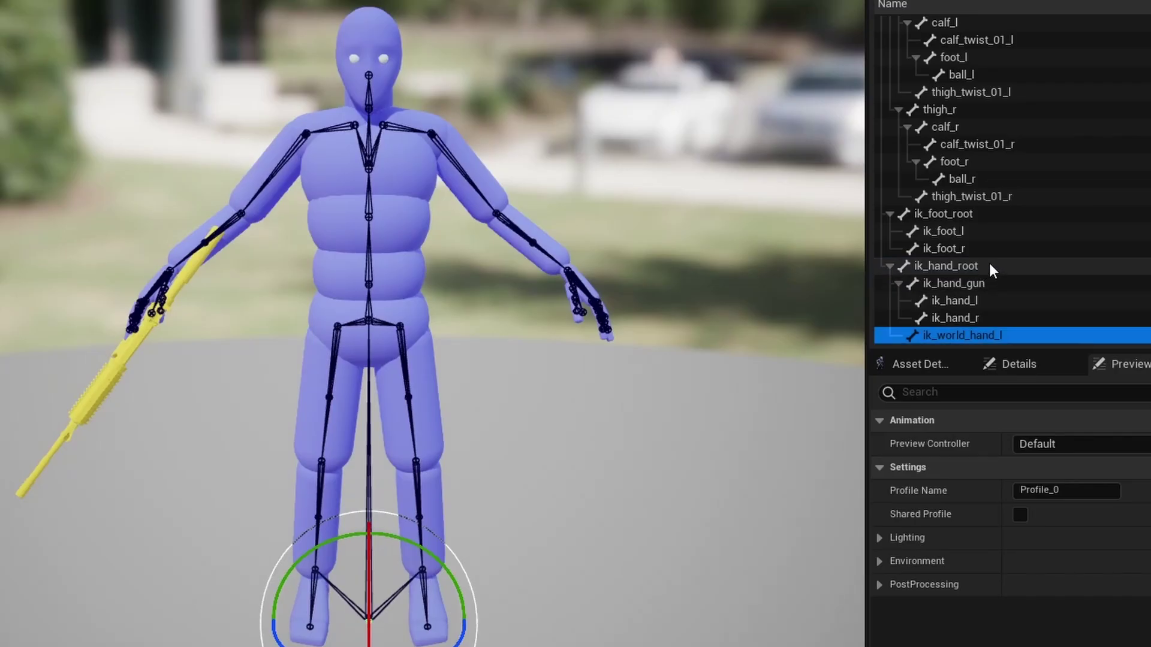
Add a new bone named ik_world_hand_r under ik_hand_root in the skeleton.
{"action": "right_click", "coordinate": [989, 265]}
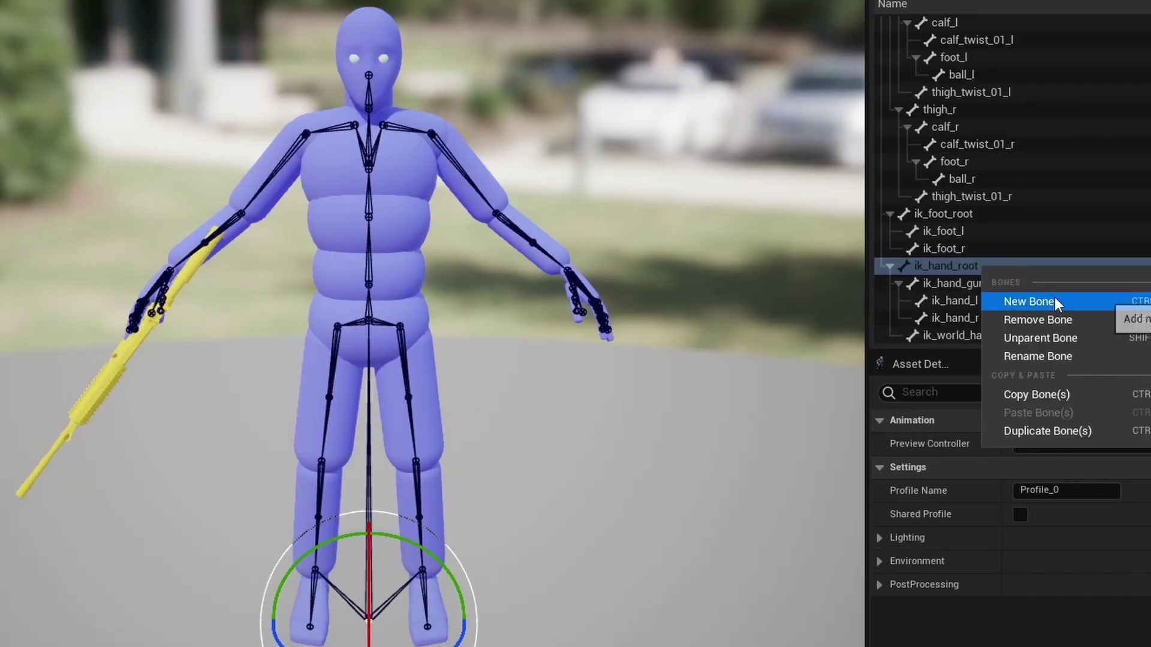
{"action": "left_click", "coordinate": [1055, 301]}
{"action": "type", "text": "ik_world_"}
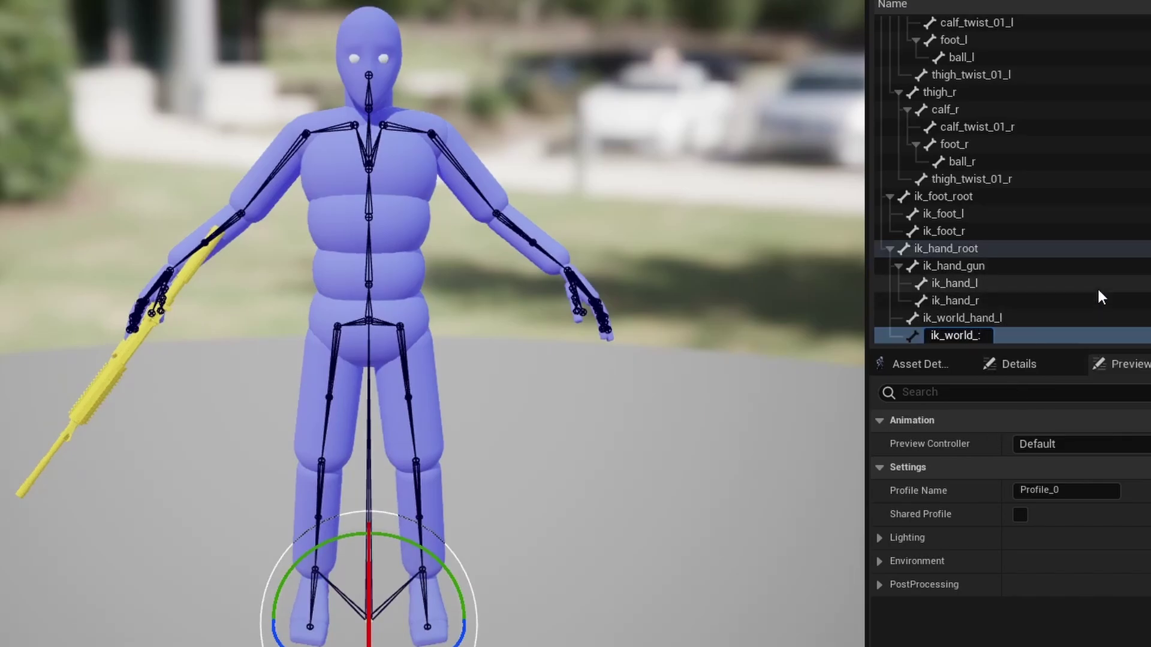
{"action": "type", "text": "hand_r"}
{"action": "key", "text": "Return"}
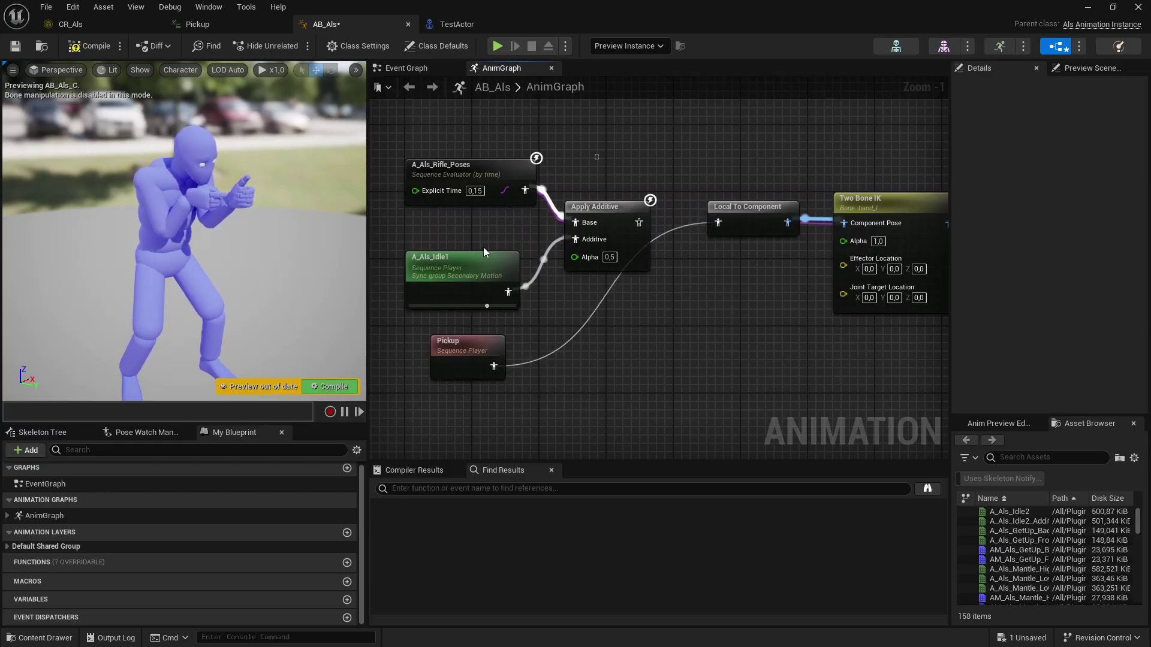
Delete the A_Als_Rifle_Poses, Apply Additive and A_Als_Idle1 nodes from AB_Als's AnimGraph and move Pickup up beside Local To Component.
{"action": "left_click_drag", "start_coordinate": [596, 157], "coordinate": [457, 275]}
{"action": "key", "text": "Delete"}
{"action": "left_click_drag", "start_coordinate": [473, 340], "coordinate": [548, 231]}
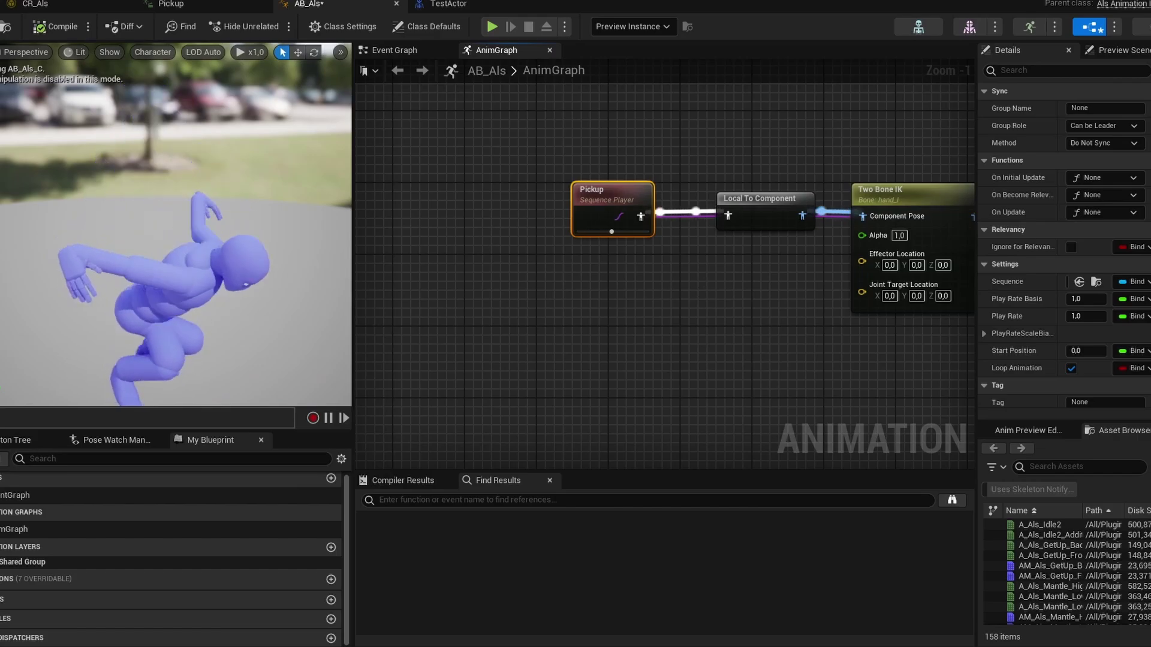
Delete the Two Bone IK node for hand_l from the AnimGraph.
{"action": "right_click_drag", "start_coordinate": [699, 285], "coordinate": [503, 275]}
{"action": "right_click_drag", "start_coordinate": [582, 264], "coordinate": [455, 291]}
{"action": "left_click", "coordinate": [570, 207]}
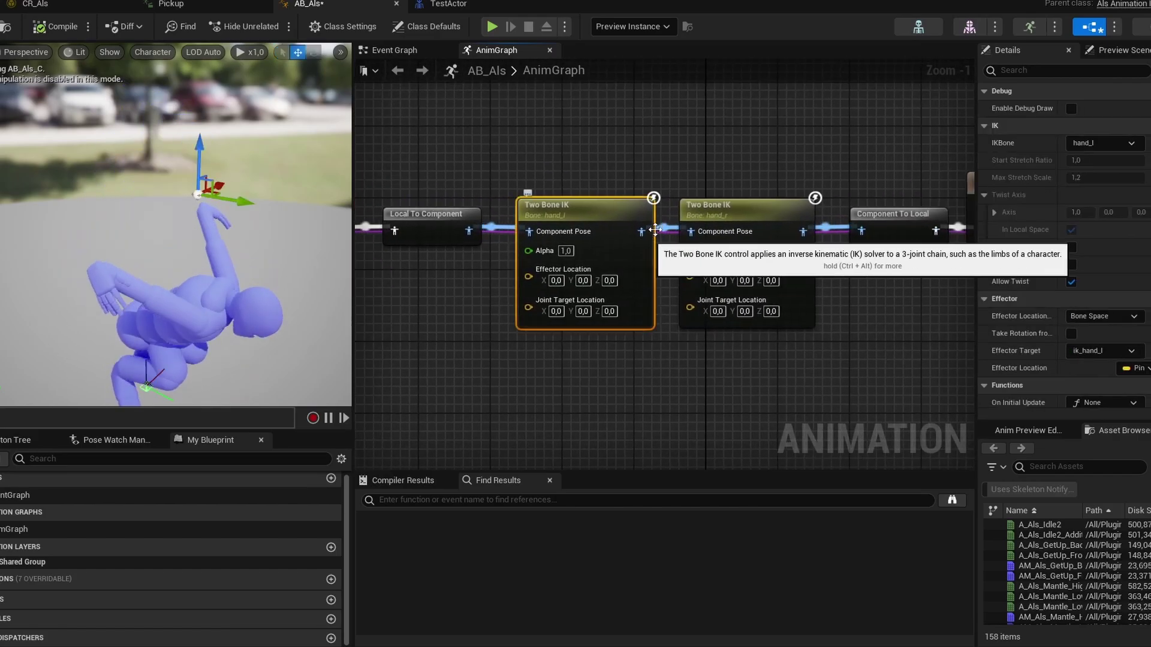
{"action": "key", "text": "Delete"}
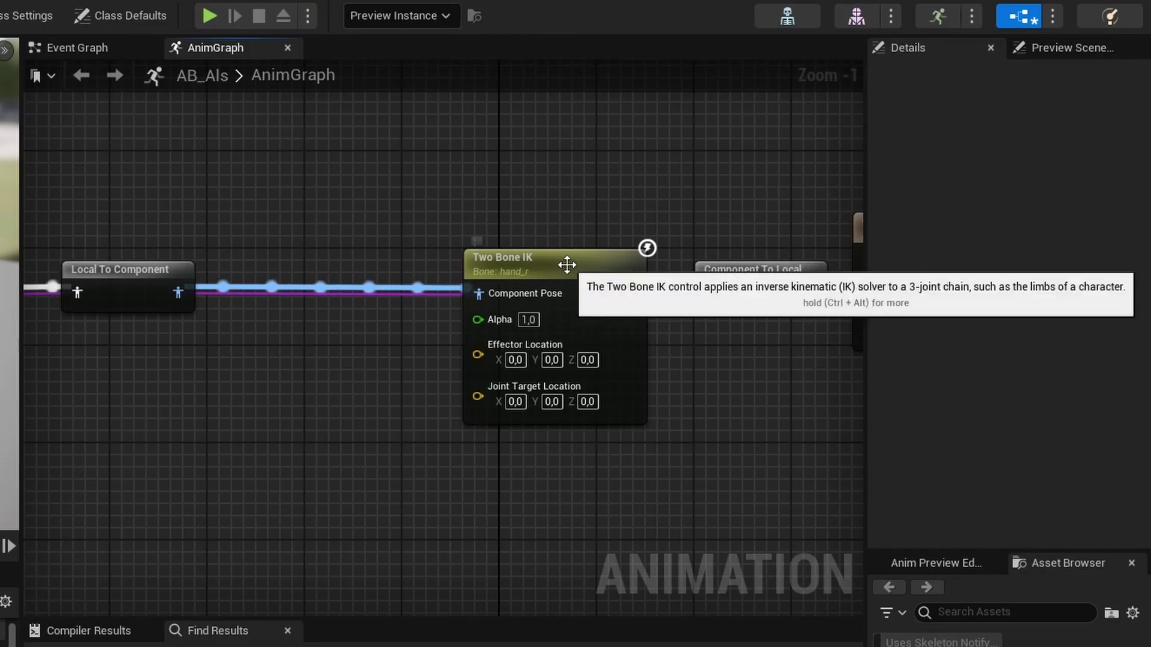
Set the Effector Target of the hand_r Two Bone IK node to ik_world_hand_r.
{"action": "left_click", "coordinate": [567, 265]}
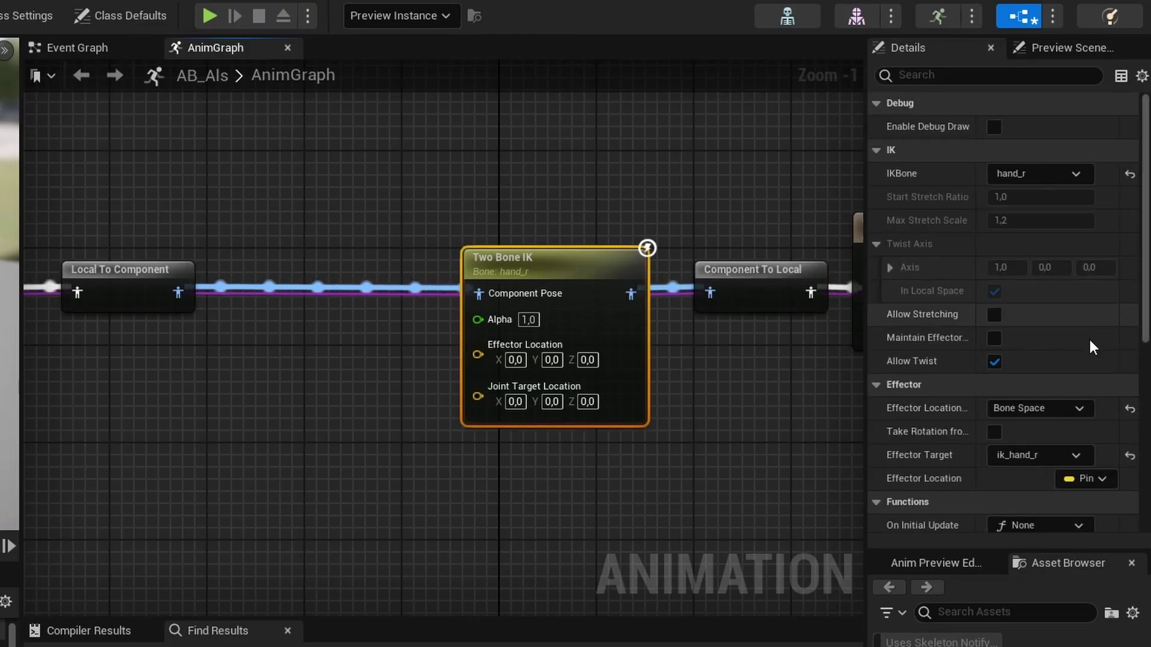
{"action": "left_click", "coordinate": [1045, 460]}
{"action": "type", "text": "world"}
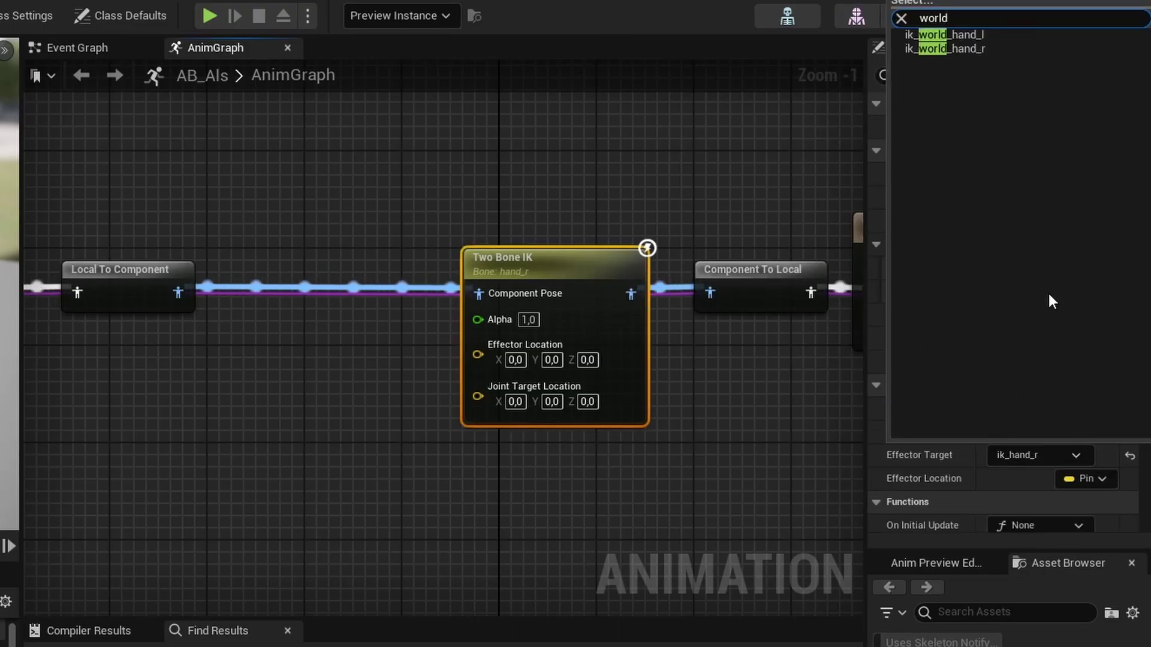
{"action": "left_click", "coordinate": [965, 48]}
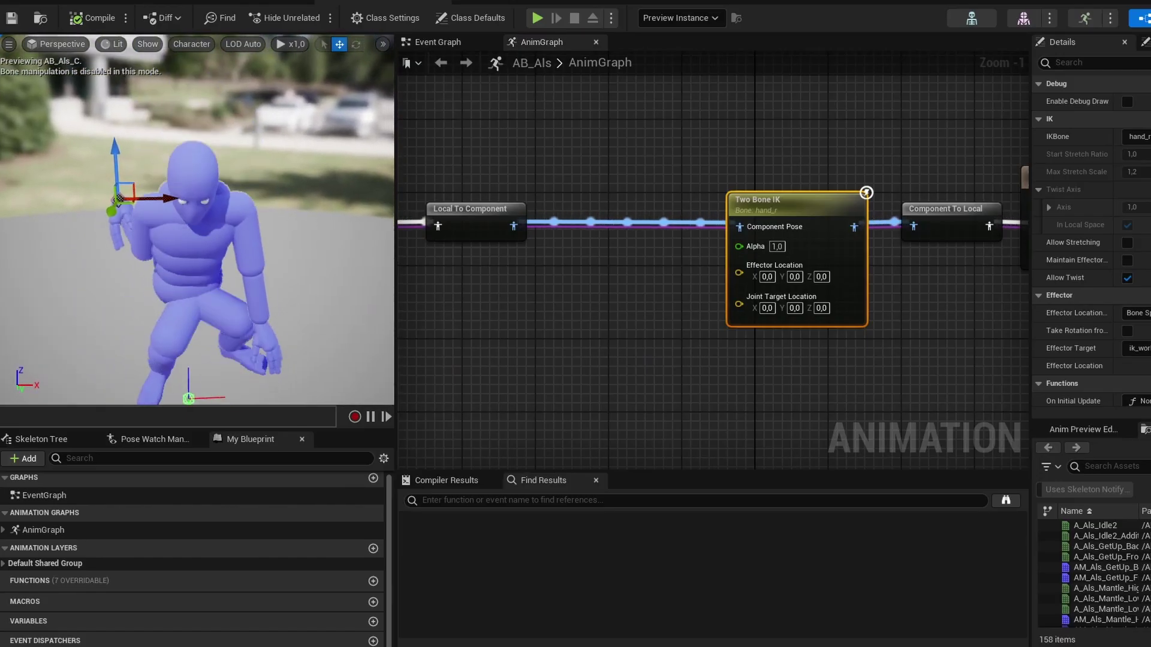
Add a Transform (Modify) Bone node from Local To Component's output and set its Bone to Modify to ik_world_hand_r.
{"action": "right_click_drag", "start_coordinate": [650, 321], "coordinate": [778, 321]}
{"action": "left_click_drag", "start_coordinate": [636, 229], "coordinate": [679, 230]}
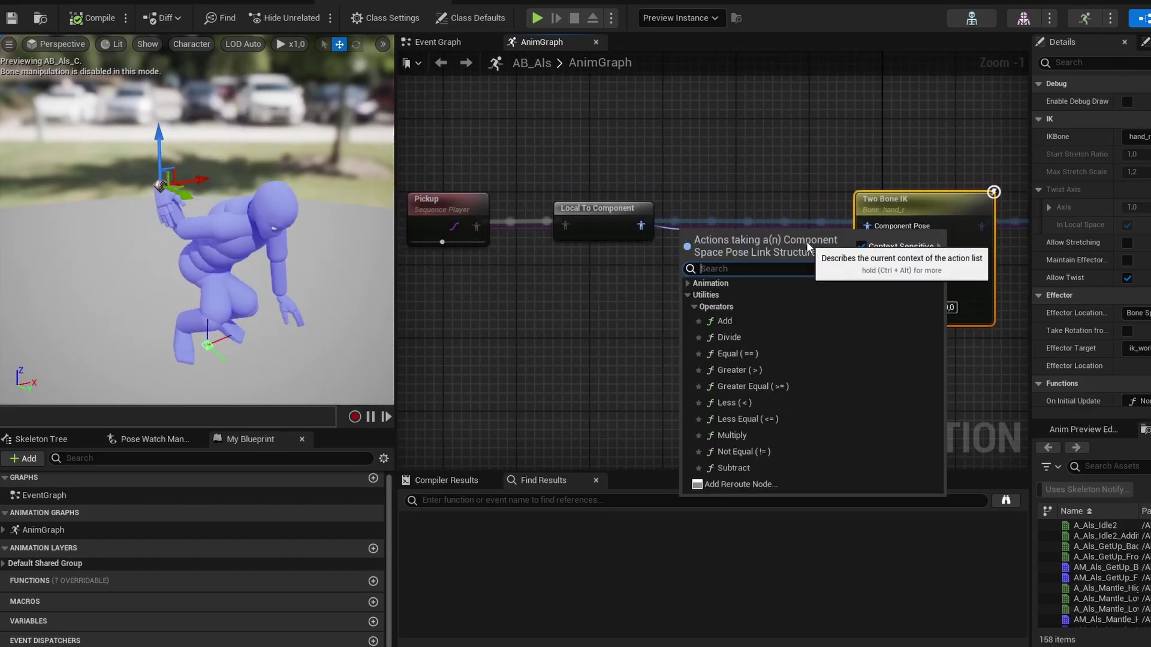
{"action": "type", "text": "bone"}
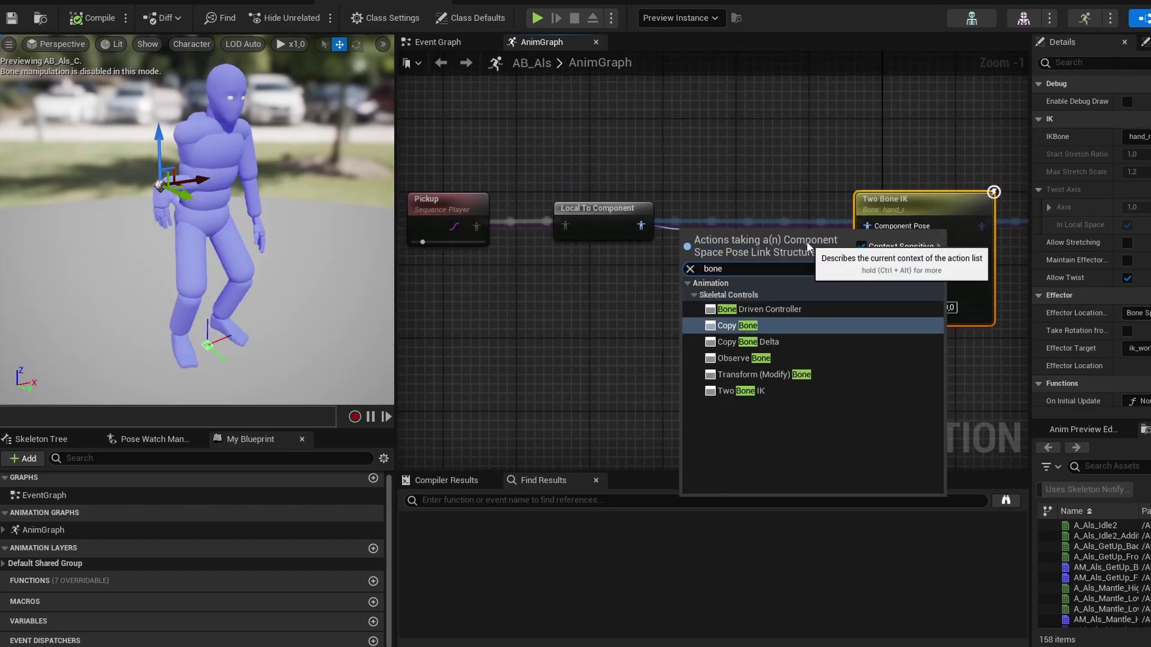
{"action": "left_click", "coordinate": [774, 374]}
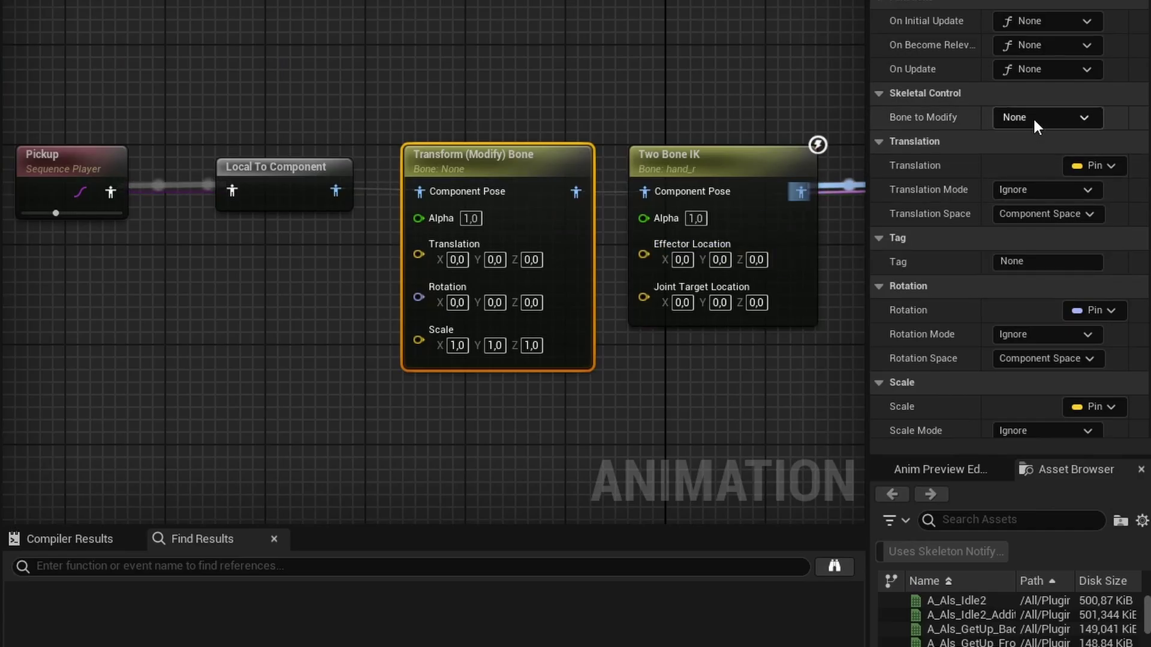
{"action": "left_click", "coordinate": [1034, 118]}
{"action": "type", "text": "world"}
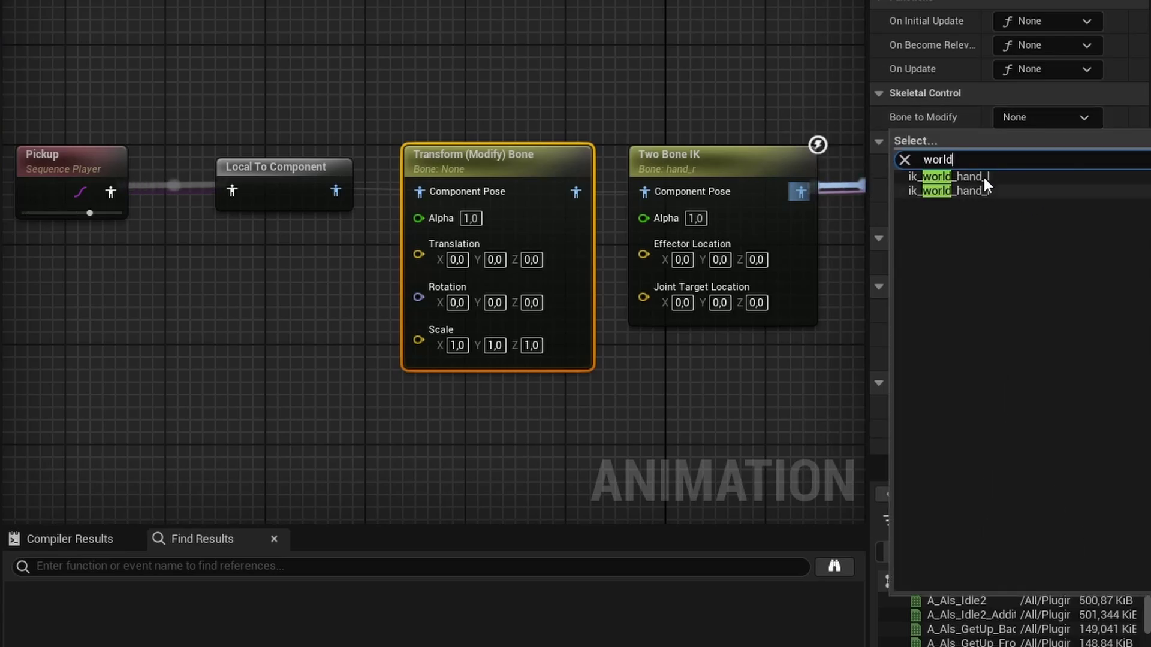
{"action": "left_click", "coordinate": [959, 191]}
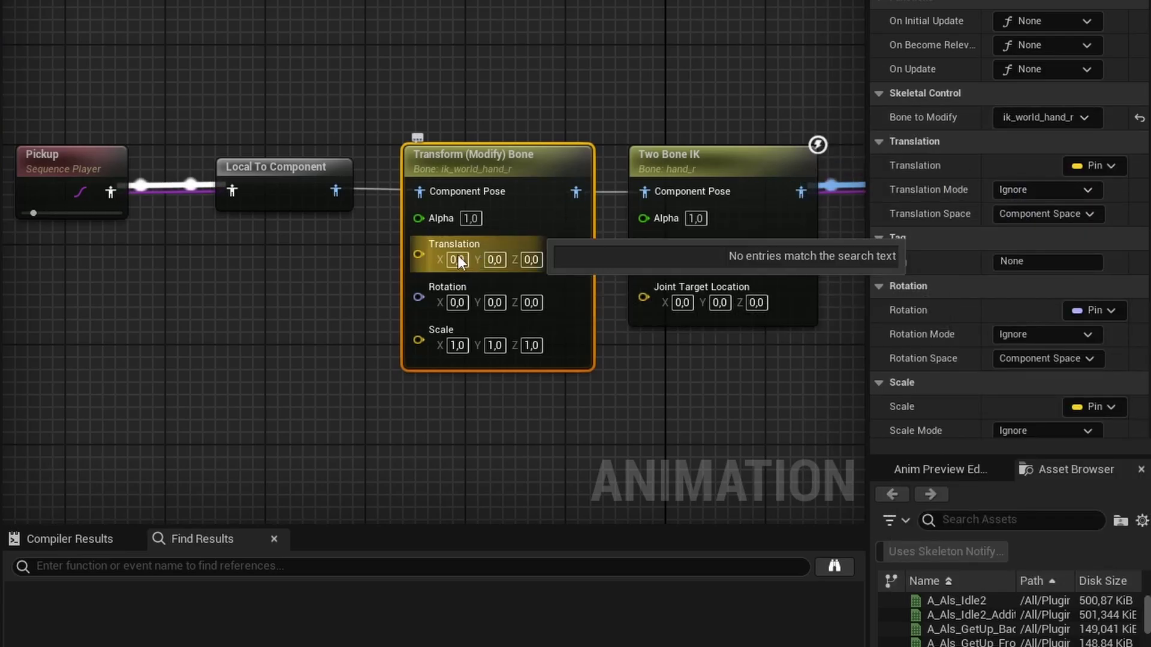
Set the Transform (Modify) Bone node's Translation Mode to Replace Existing and its Translation Space to World Space.
{"action": "left_click", "coordinate": [1043, 190]}
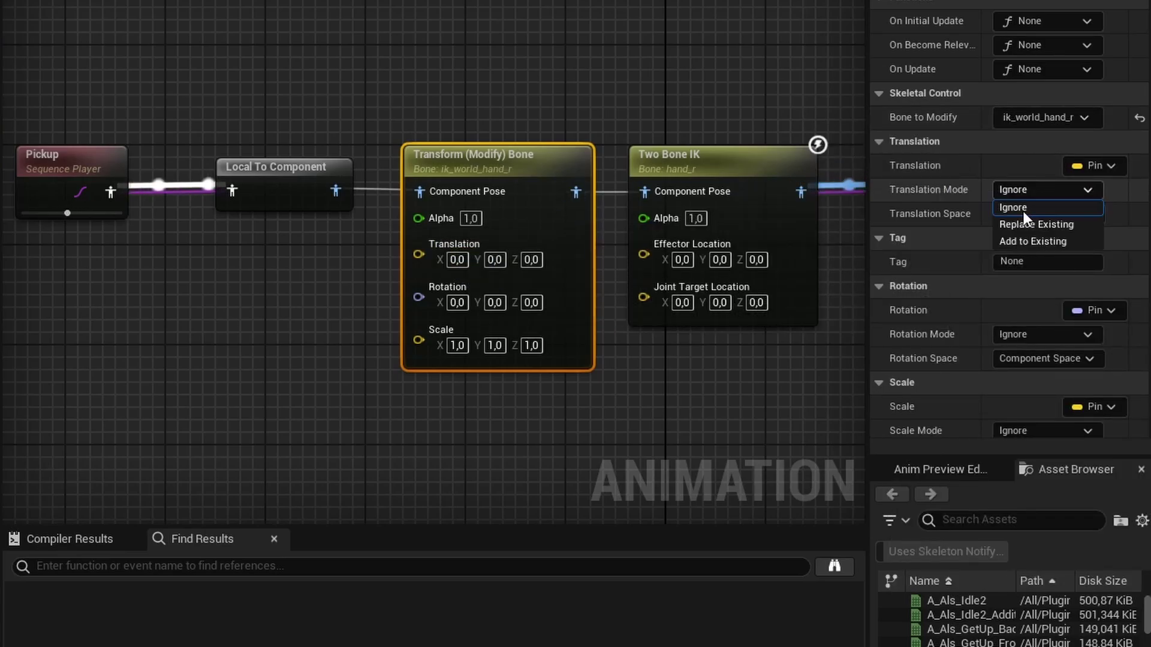
{"action": "left_click", "coordinate": [1055, 225]}
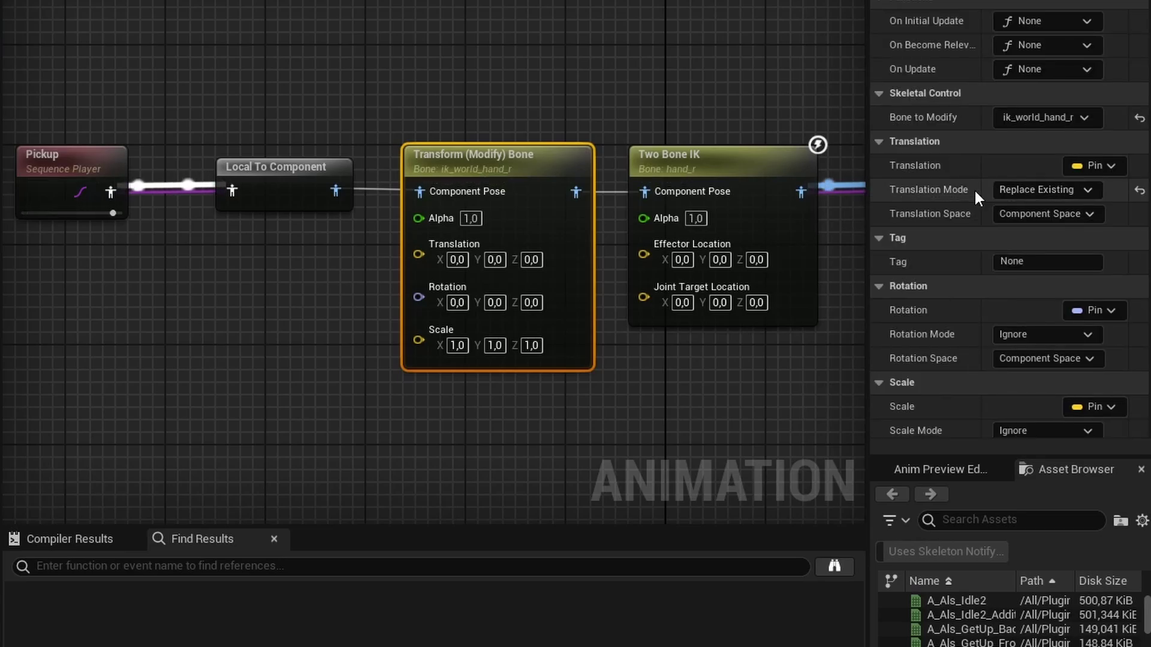
{"action": "left_click", "coordinate": [1059, 214]}
{"action": "left_click", "coordinate": [1040, 230]}
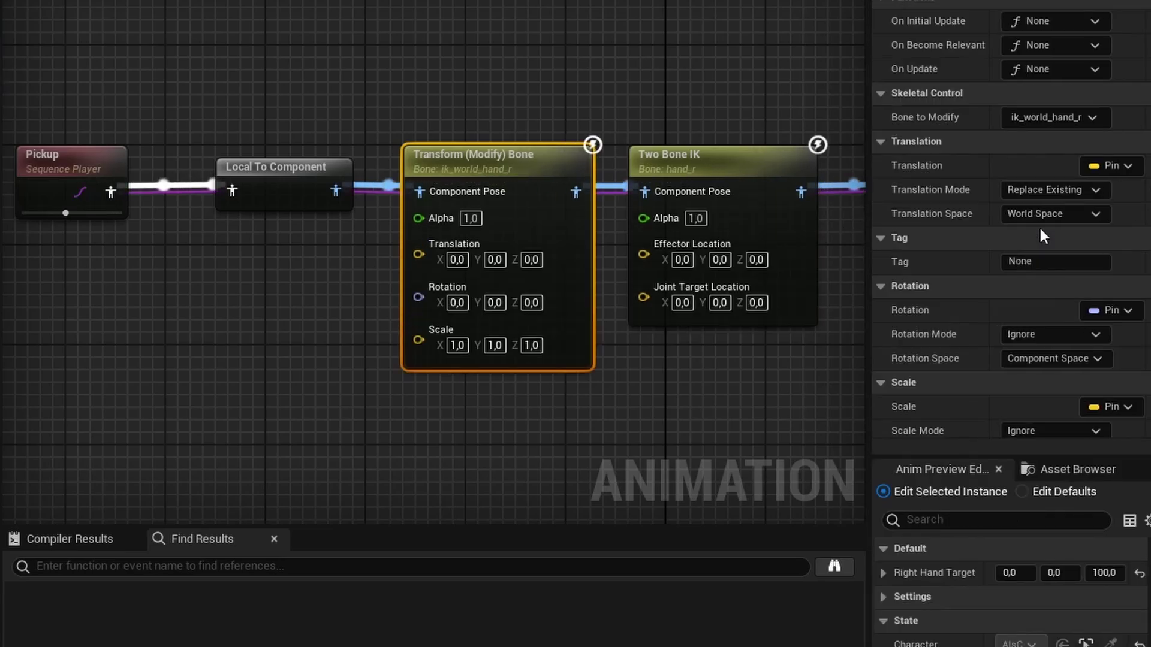
Test the Transform (Modify) Bone node's Translation with X 80, Z 150, Z 100 and finally X -40.
{"action": "left_click", "coordinate": [456, 260]}
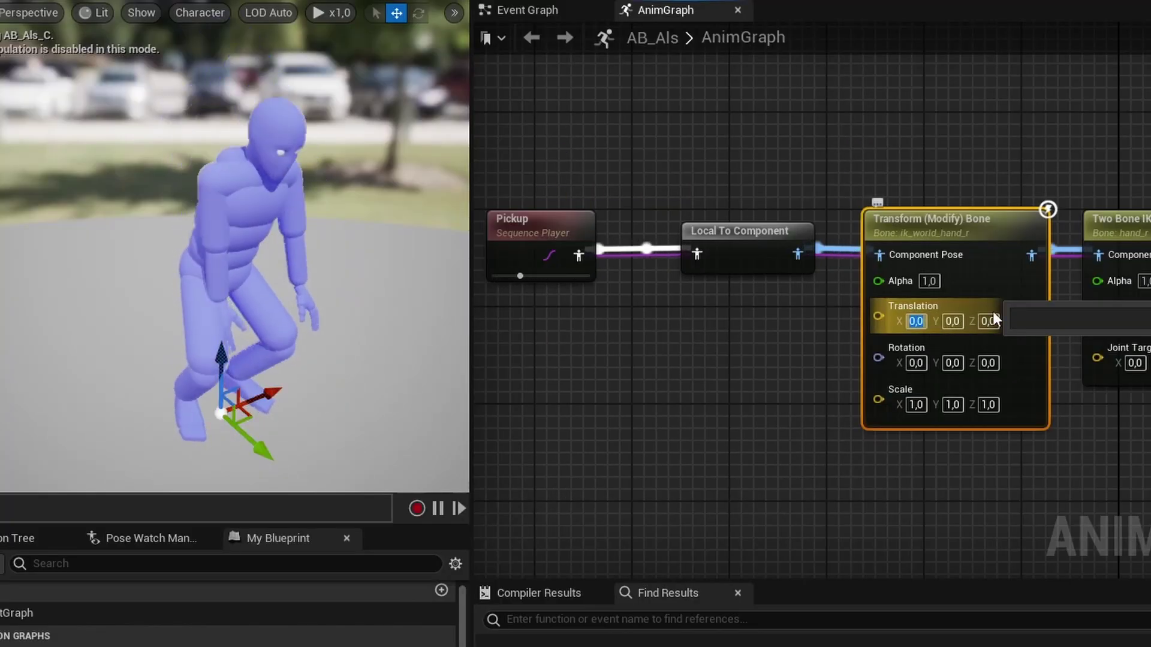
{"action": "type", "text": "80"}
{"action": "key", "text": "Return"}
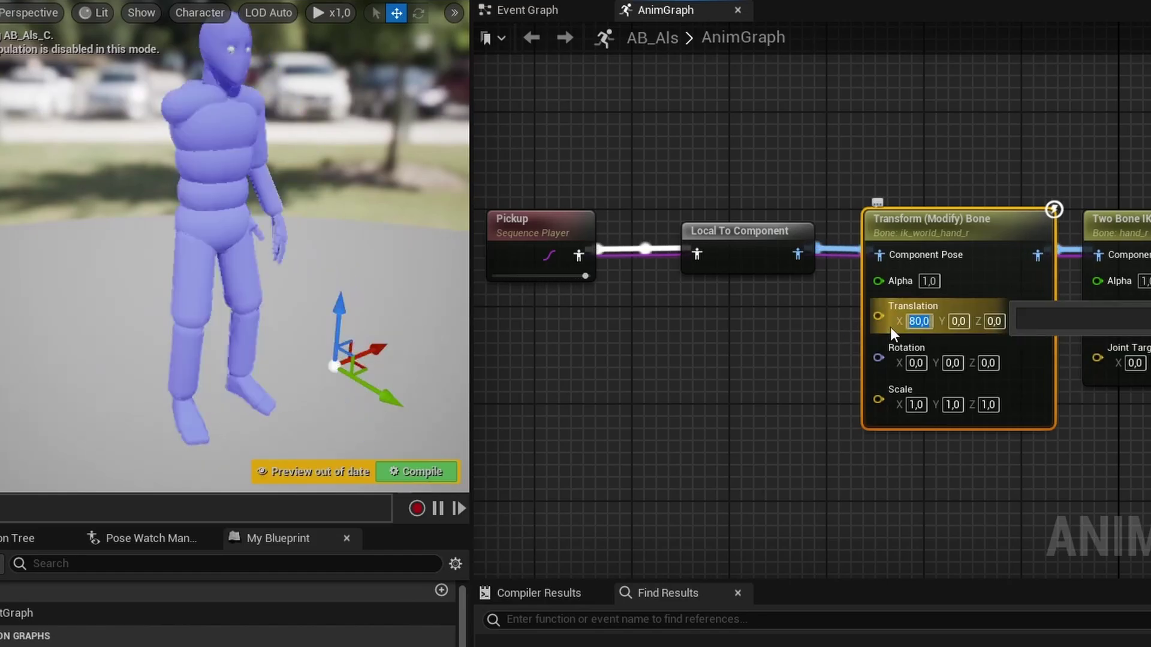
{"action": "type", "text": "150"}
{"action": "key", "text": "Return"}
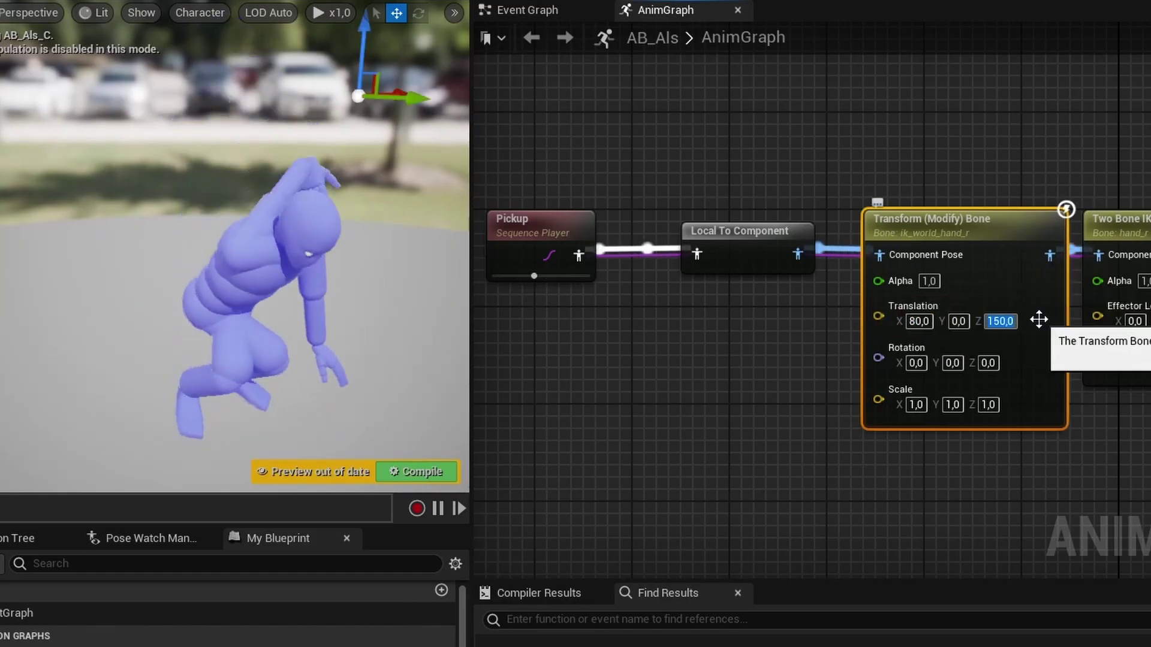
{"action": "type", "text": "0"}
{"action": "key", "text": "Tab"}
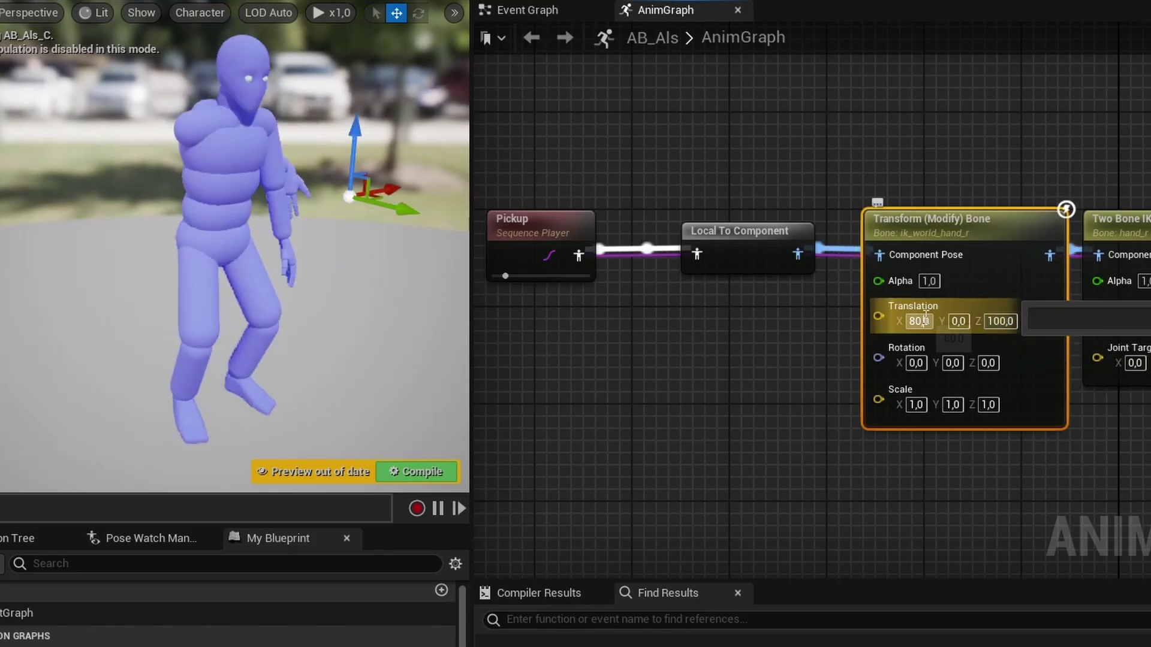
{"action": "type", "text": "-40"}
{"action": "key", "text": "Return"}
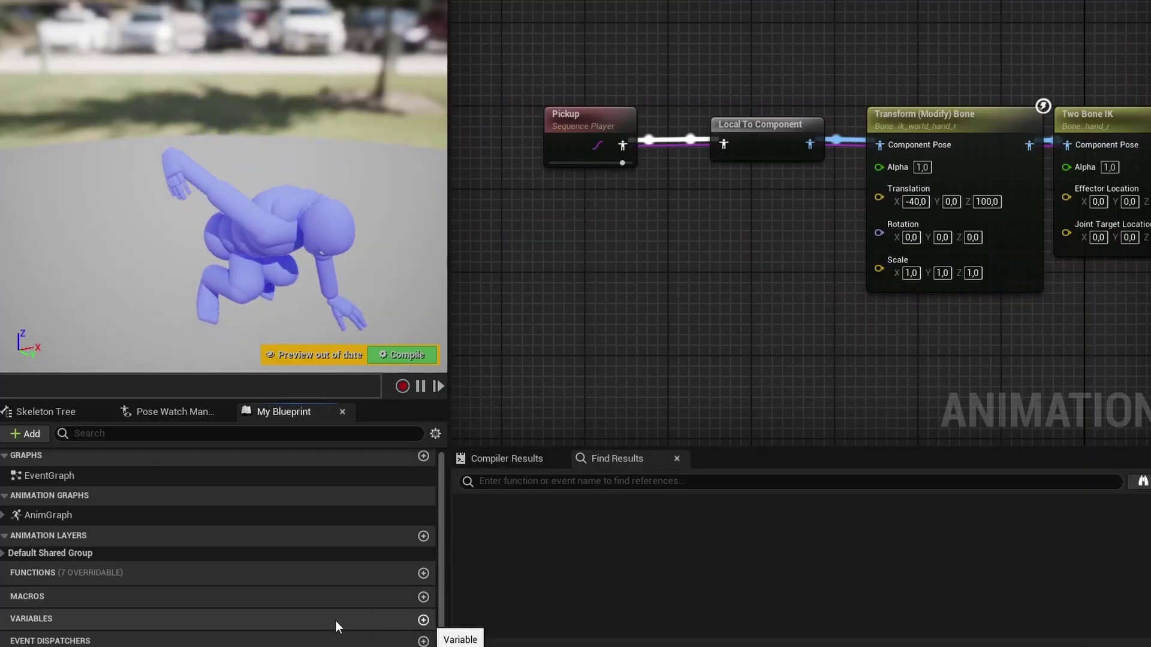
Create a Vector variable named RightHandTarget and connect its getter to the Transform (Modify) Bone node's Translation.
{"action": "left_click", "coordinate": [423, 619]}
{"action": "type", "text": "RightHandTarget"}
{"action": "key", "text": "Return"}
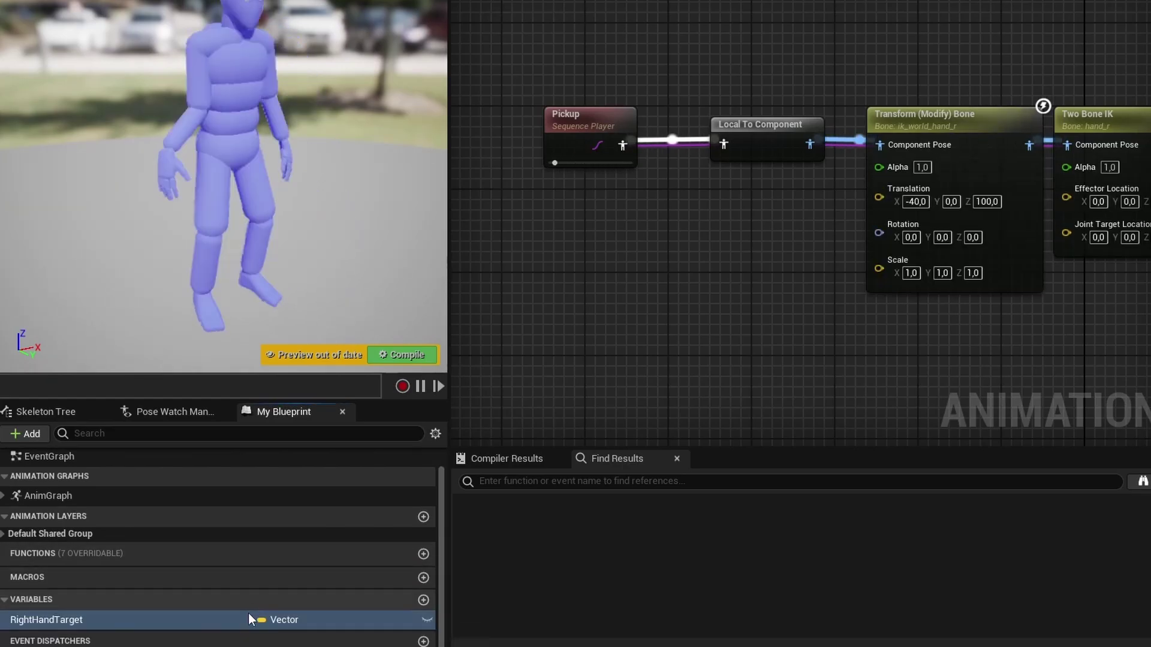
{"action": "left_click_drag", "start_coordinate": [124, 618], "coordinate": [719, 210], "text": "ctrl"}
{"action": "left_click_drag", "start_coordinate": [810, 221], "coordinate": [879, 197]}
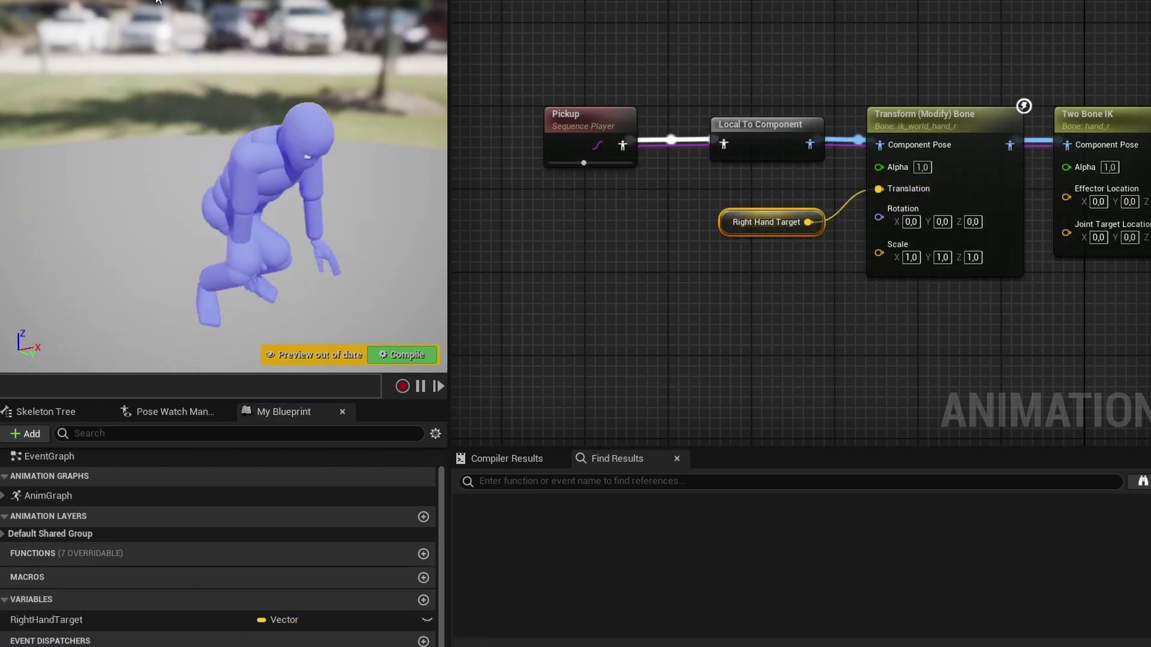
Add a Get Curve Value node for the curve FollowLeftWorldHandIk, connect it to the Two Bone IK node's Alpha, and compile.
{"action": "right_click", "coordinate": [691, 305]}
{"action": "type", "text": "get curve val"}
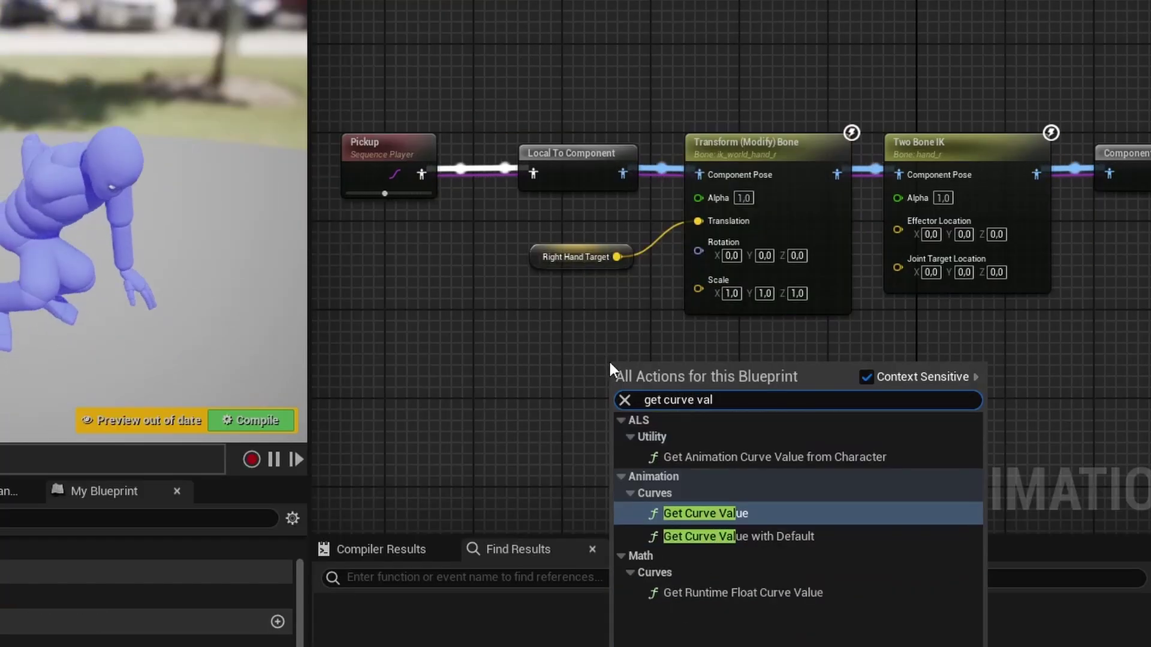
{"action": "key", "text": "Return"}
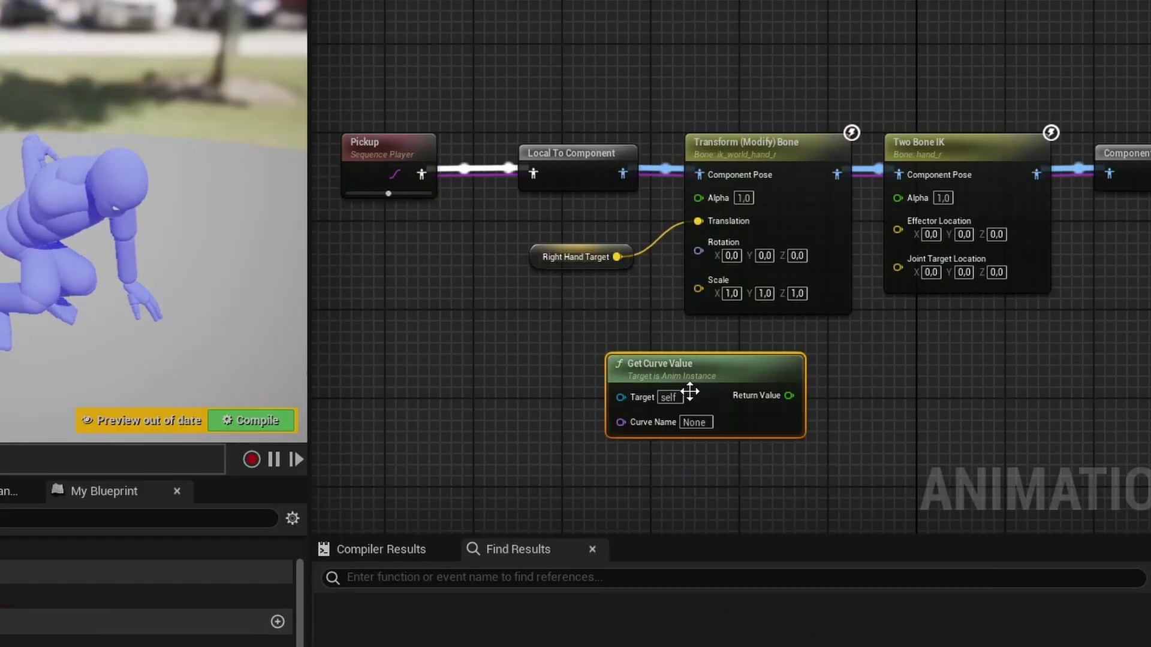
{"action": "left_click", "coordinate": [696, 423]}
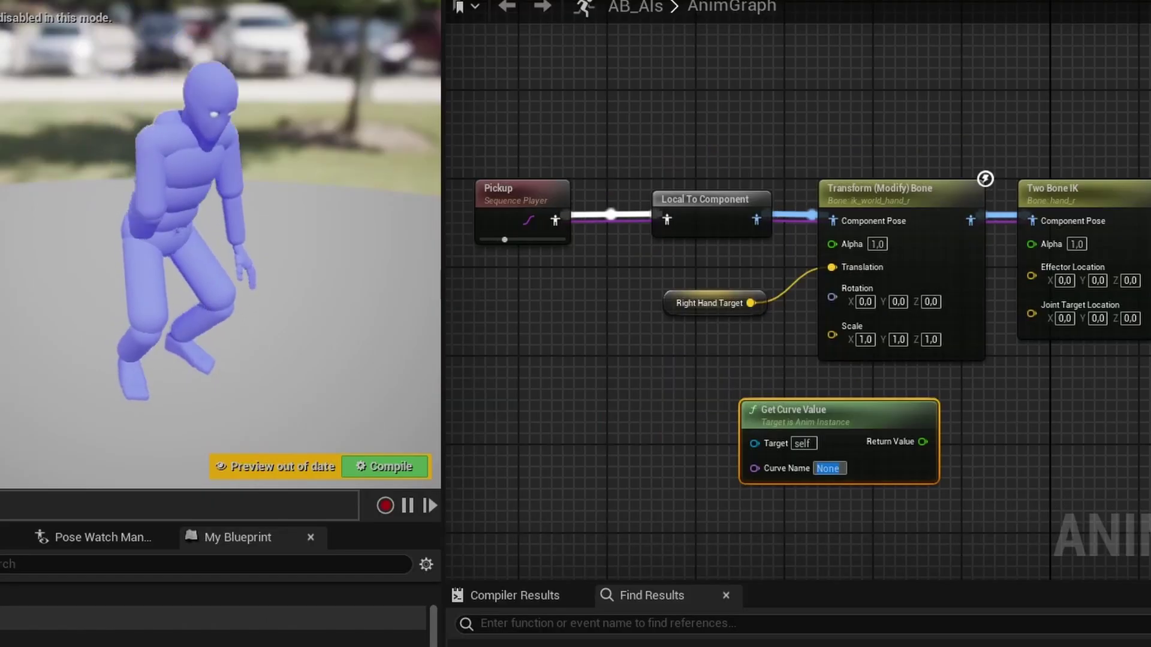
{"action": "type", "text": "FollowLeftWorldHandIk"}
{"action": "left_click", "coordinate": [1062, 477]}
{"action": "left_click_drag", "start_coordinate": [956, 441], "coordinate": [1051, 241]}
{"action": "key", "text": "F7"}
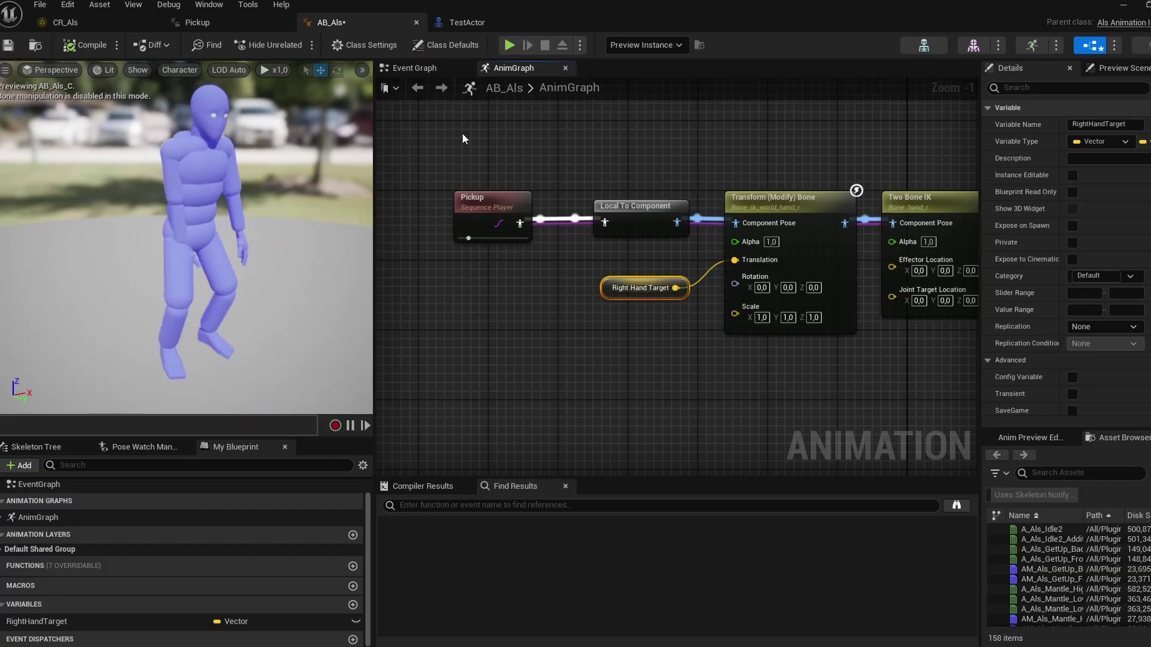
Set the Anim Class of TestActor's Skeletal Mesh Component to AB_Als.
{"action": "left_click", "coordinate": [501, 22]}
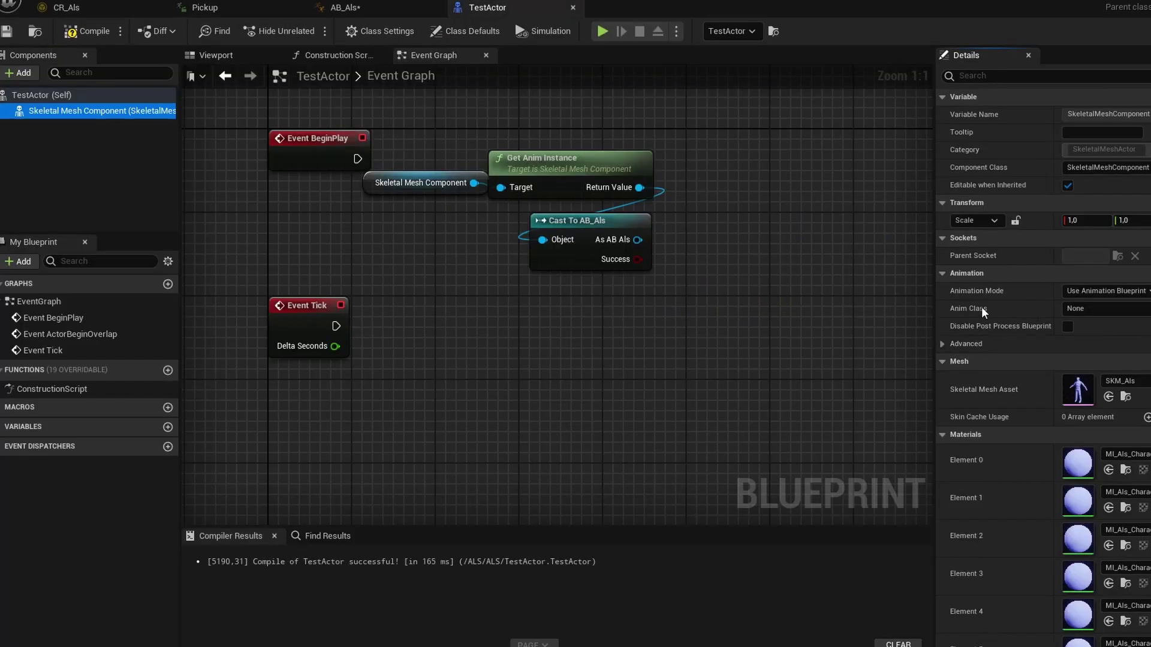
{"action": "left_click", "coordinate": [1116, 313]}
{"action": "type", "text": "ab_als"}
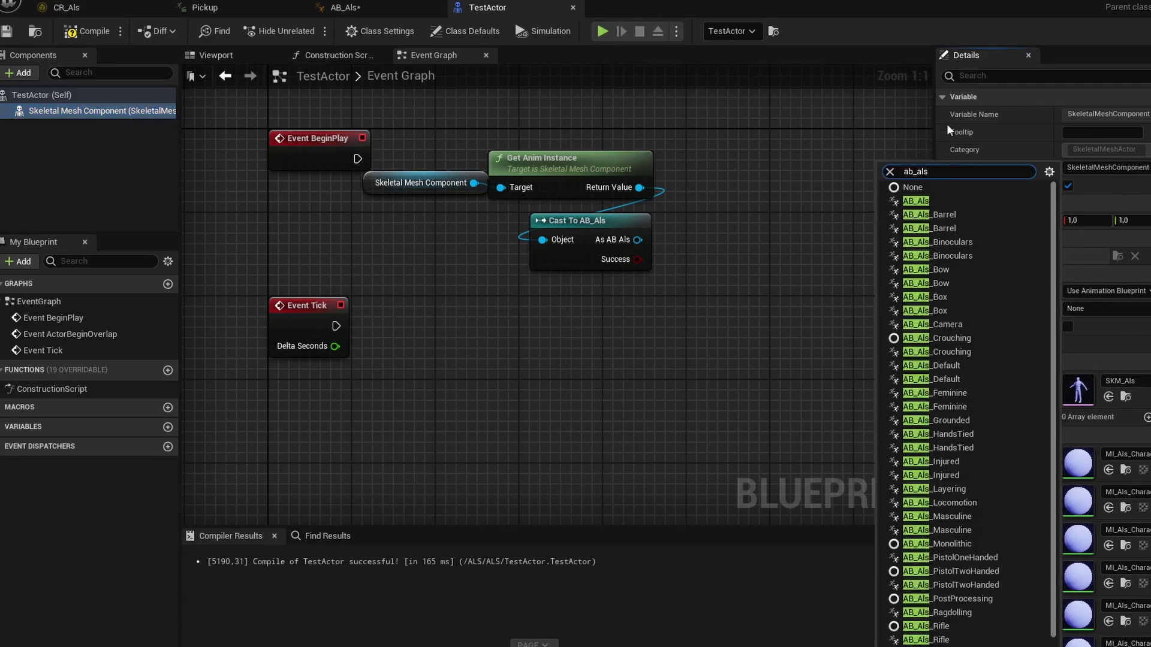
{"action": "left_click", "coordinate": [930, 200]}
Add a Set Right Hand Target node from the As AB Als output of the Cast To AB_Als node.
{"action": "left_click_drag", "start_coordinate": [662, 241], "coordinate": [685, 316]}
{"action": "type", "text": "set hand"}
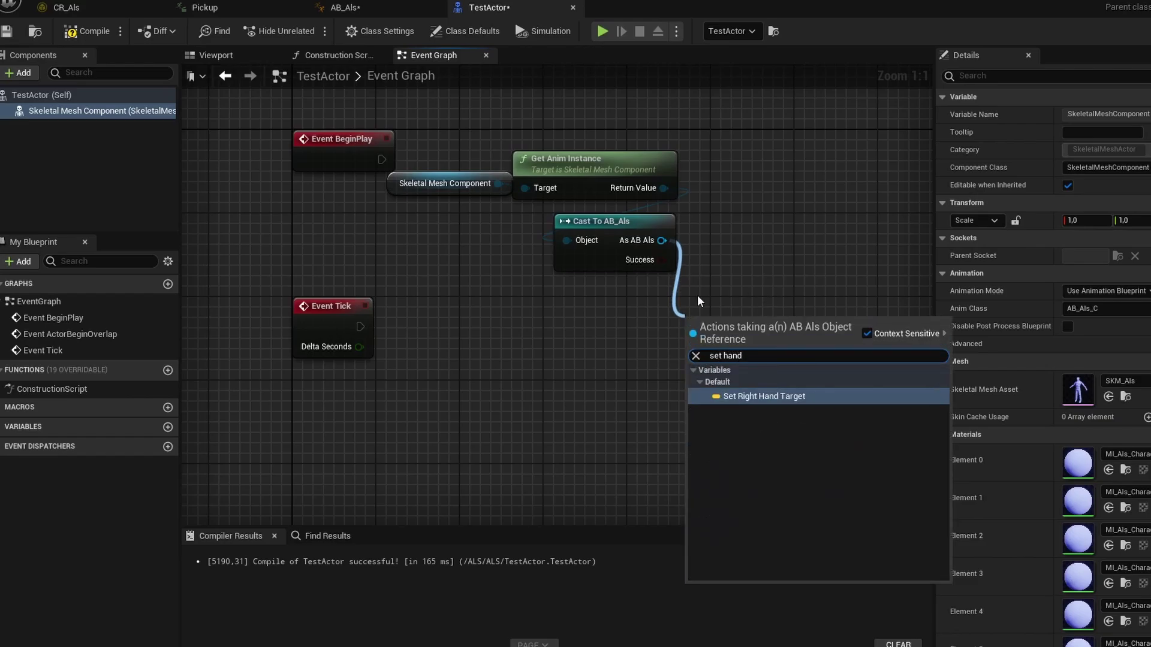
{"action": "left_click", "coordinate": [750, 395]}
{"action": "right_click_drag", "start_coordinate": [610, 404], "coordinate": [549, 388]}
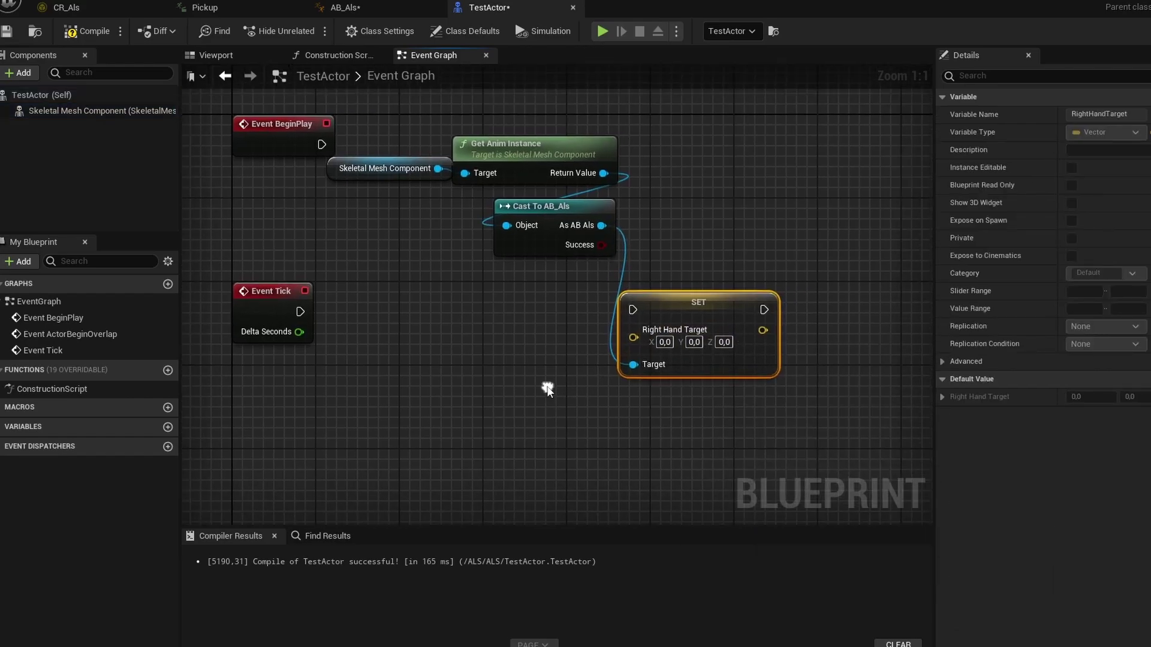
{"action": "left_click", "coordinate": [342, 382]}
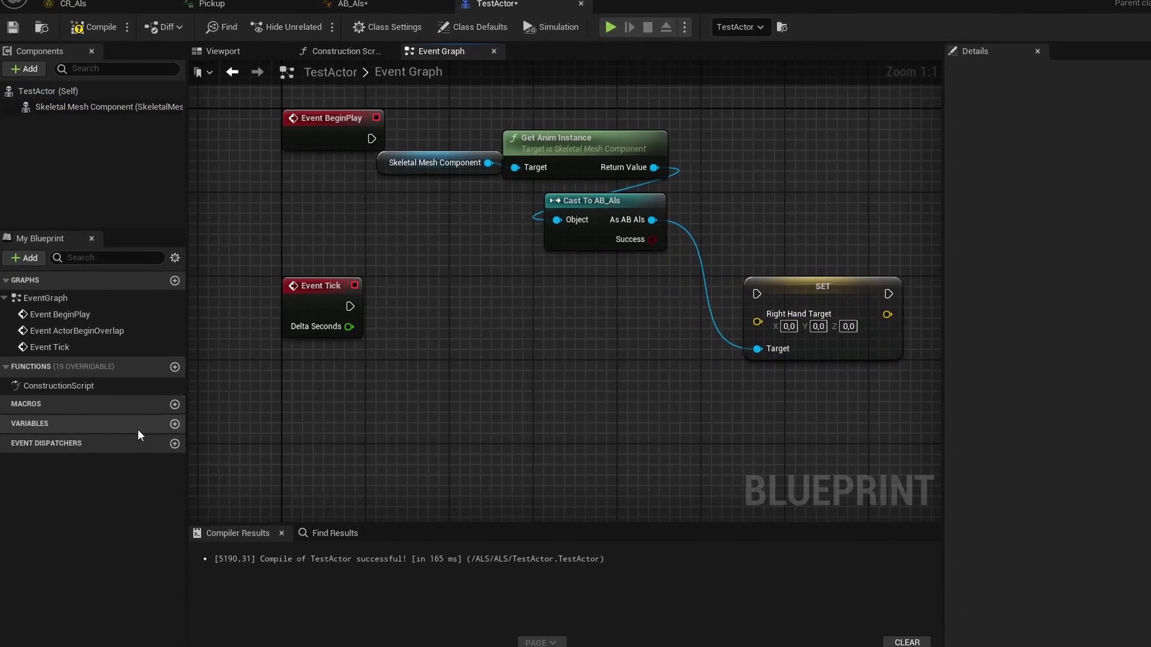
Create an Actor variable named RightHandTargetActor in TestActor.
{"action": "left_click", "coordinate": [168, 426]}
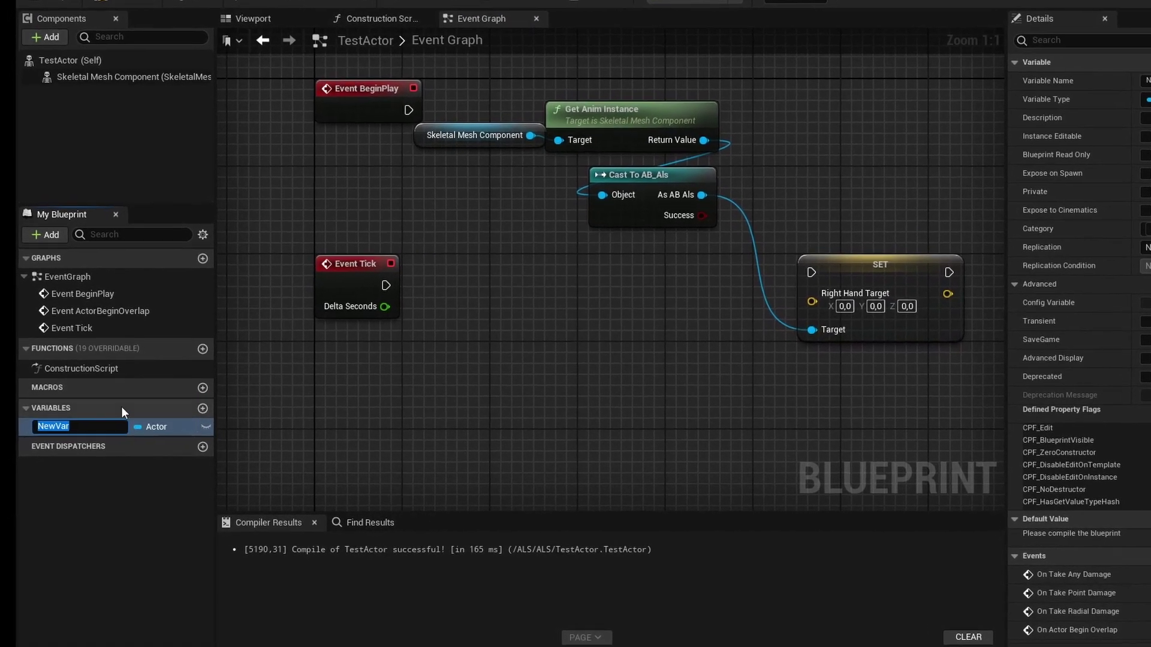
{"action": "type", "text": "RightHandTar"}
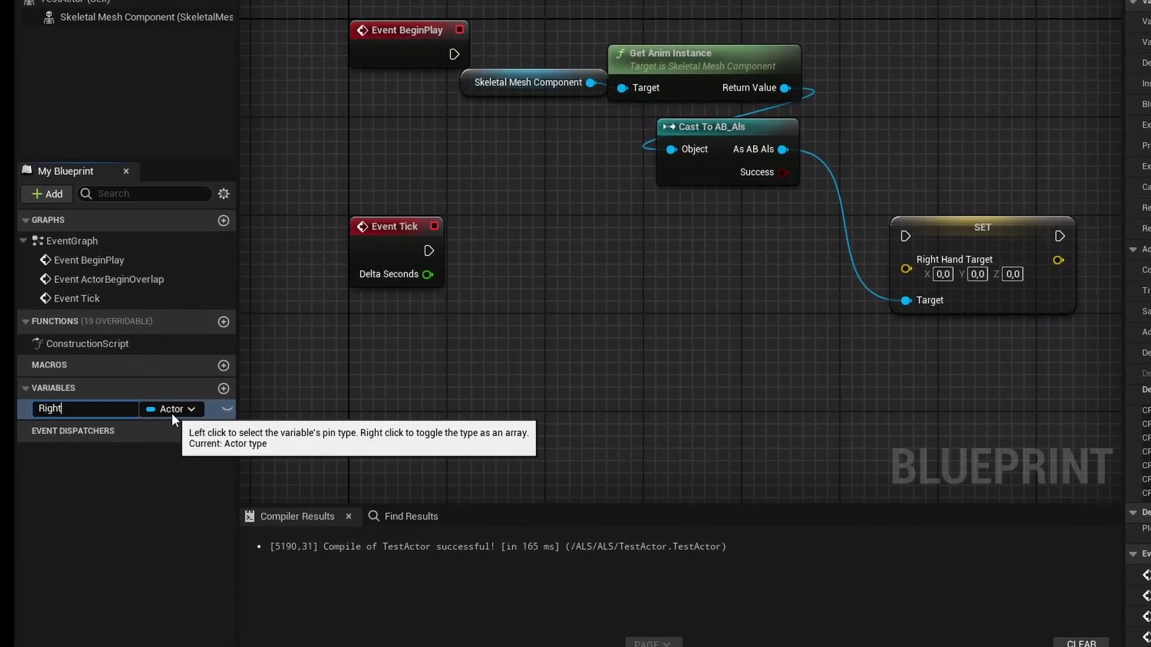
{"action": "type", "text": "getActor"}
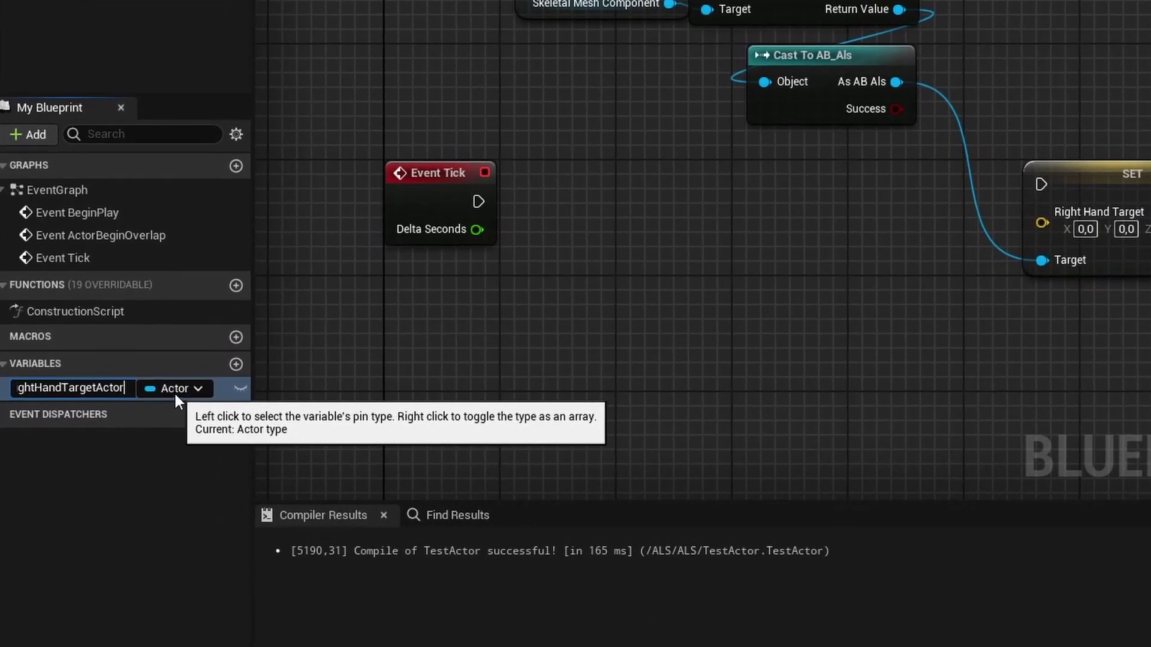
{"action": "key", "text": "Return"}
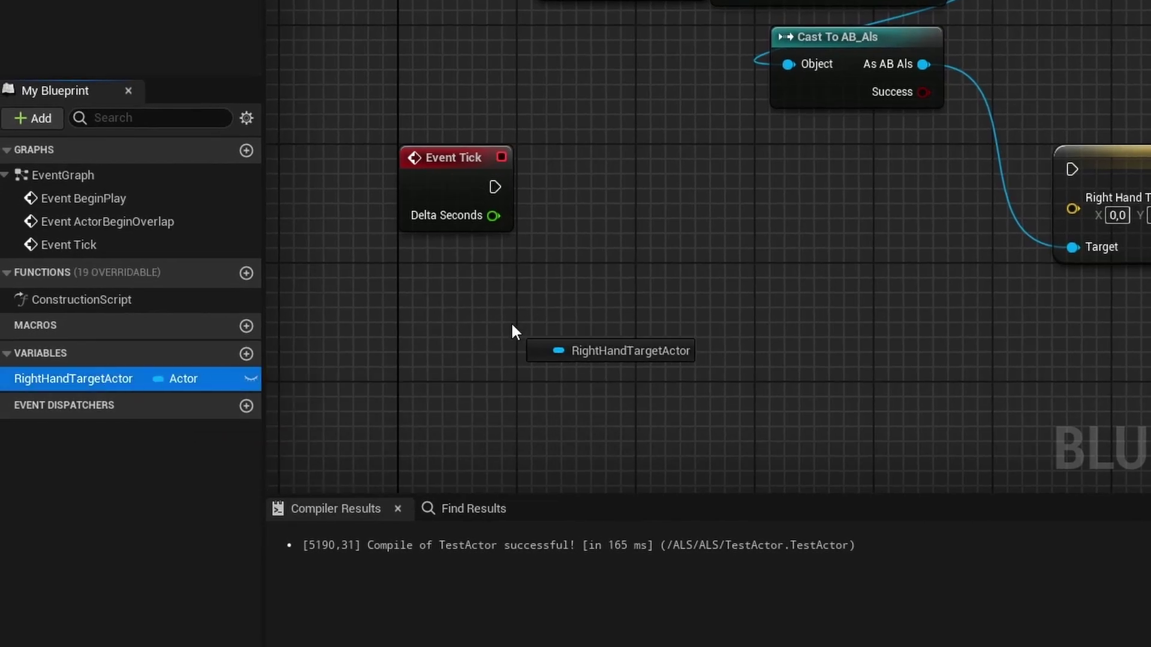
Feed RightHandTargetActor's Get Actor Location into the Set Right Hand Target node and execute that node from Event Tick.
{"action": "left_click_drag", "start_coordinate": [667, 340], "coordinate": [767, 267]}
{"action": "type", "text": "get acto"}
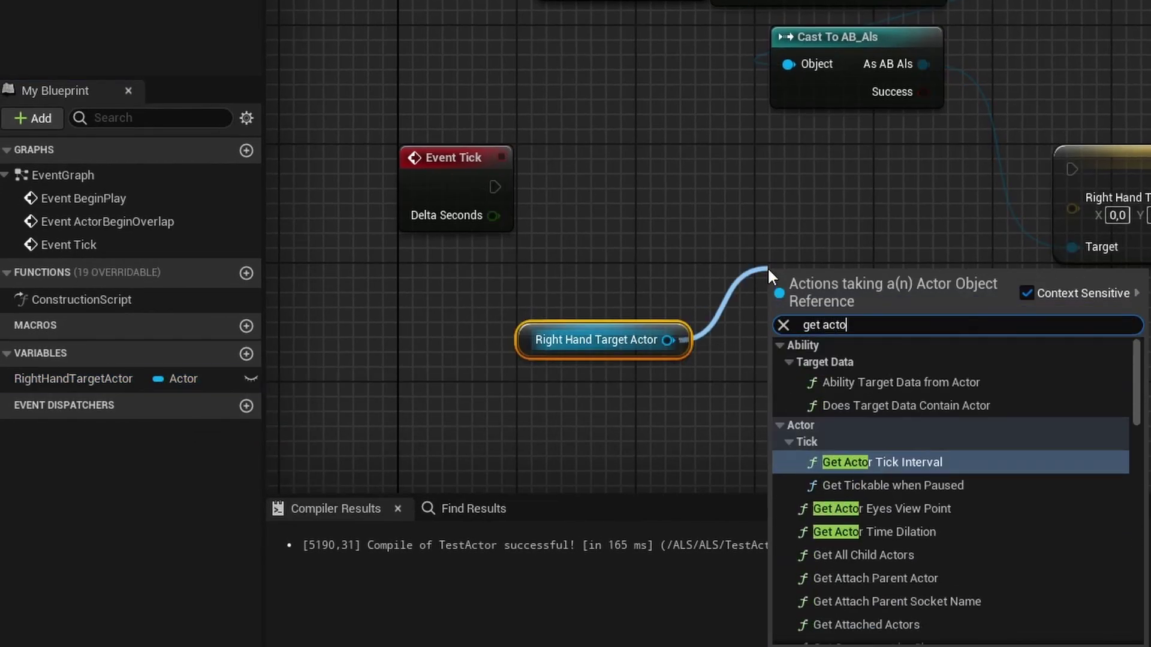
{"action": "type", "text": "r location"}
{"action": "key", "text": "Return"}
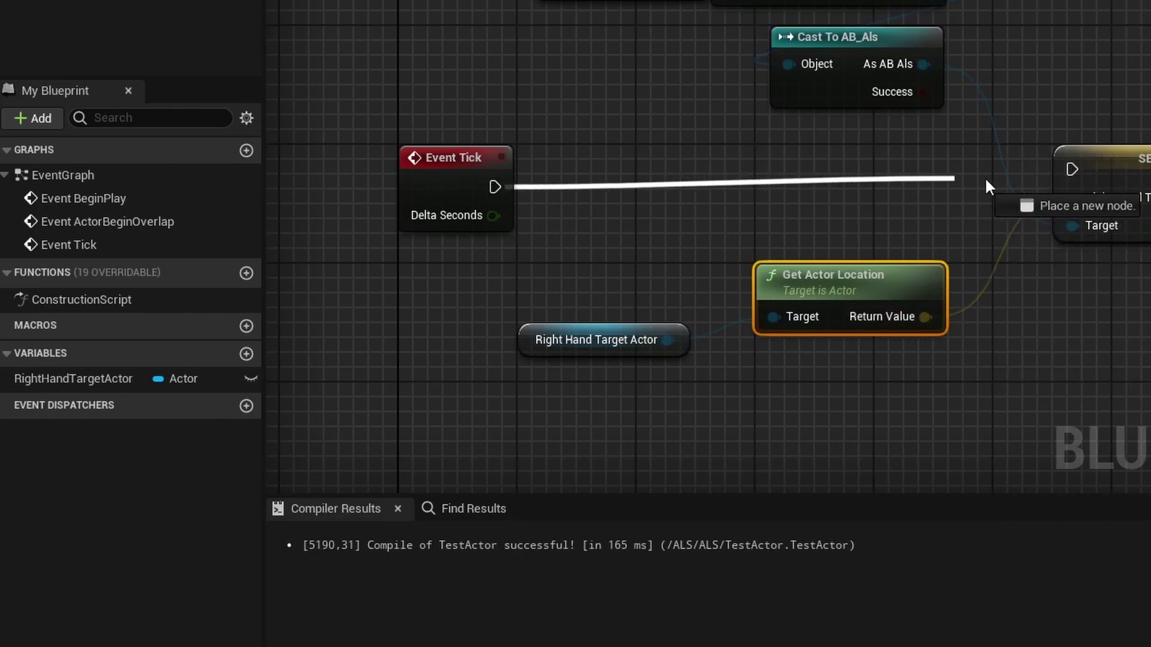
Assign the level's Cube as TestActor's Hand Target Actor and move the cube to test the hand following it.
{"action": "left_click", "coordinate": [445, 155]}
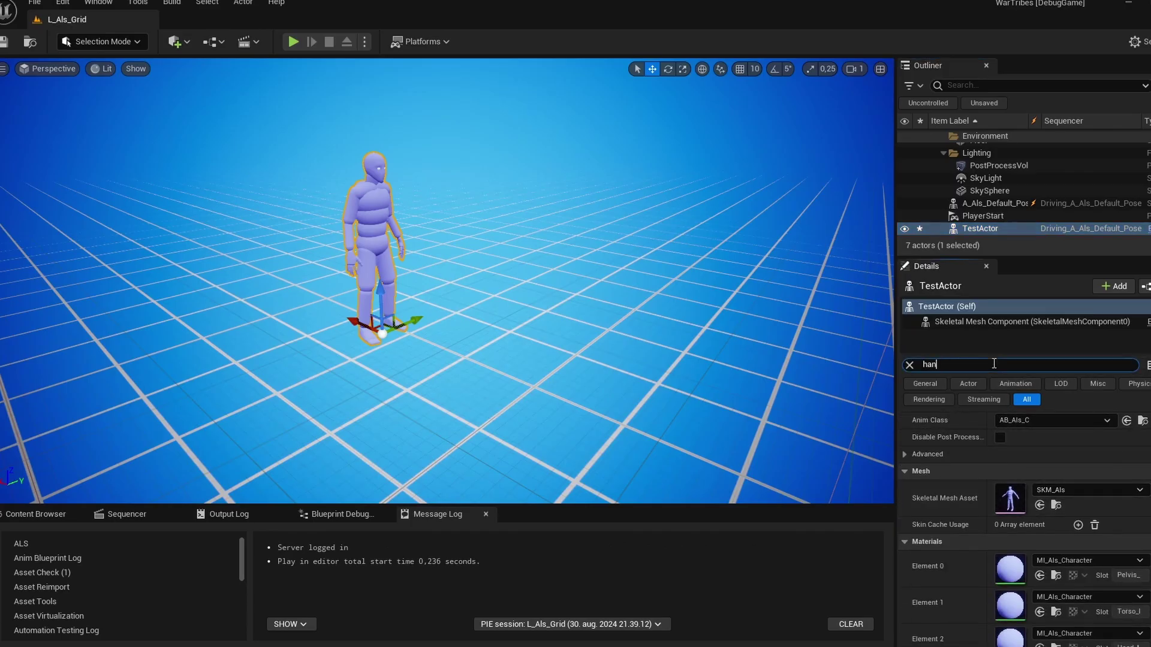
{"action": "key", "text": "BackSpace"}
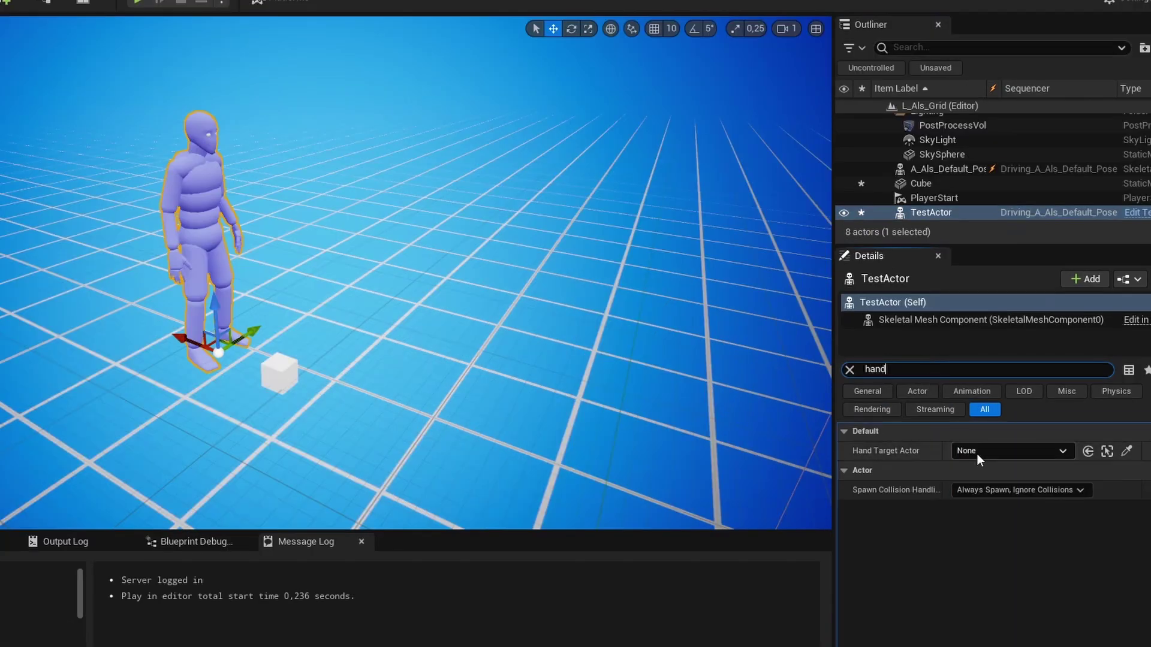
{"action": "left_click", "coordinate": [980, 453]}
{"action": "left_click", "coordinate": [976, 282]}
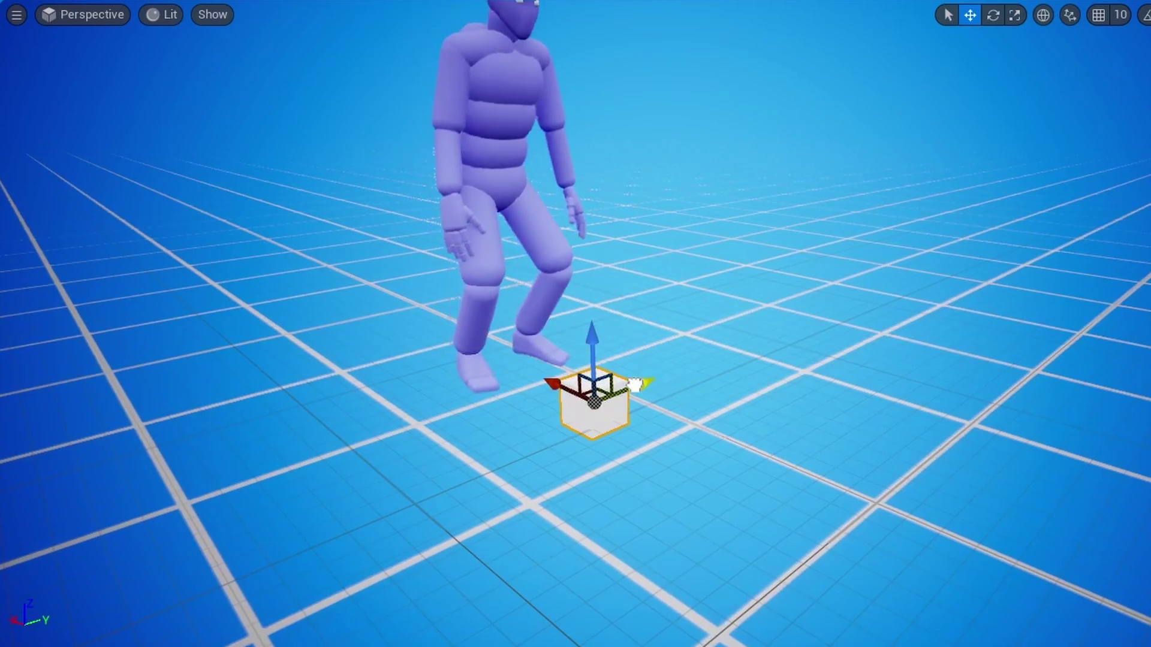
{"action": "left_click_drag", "start_coordinate": [642, 384], "coordinate": [656, 214]}
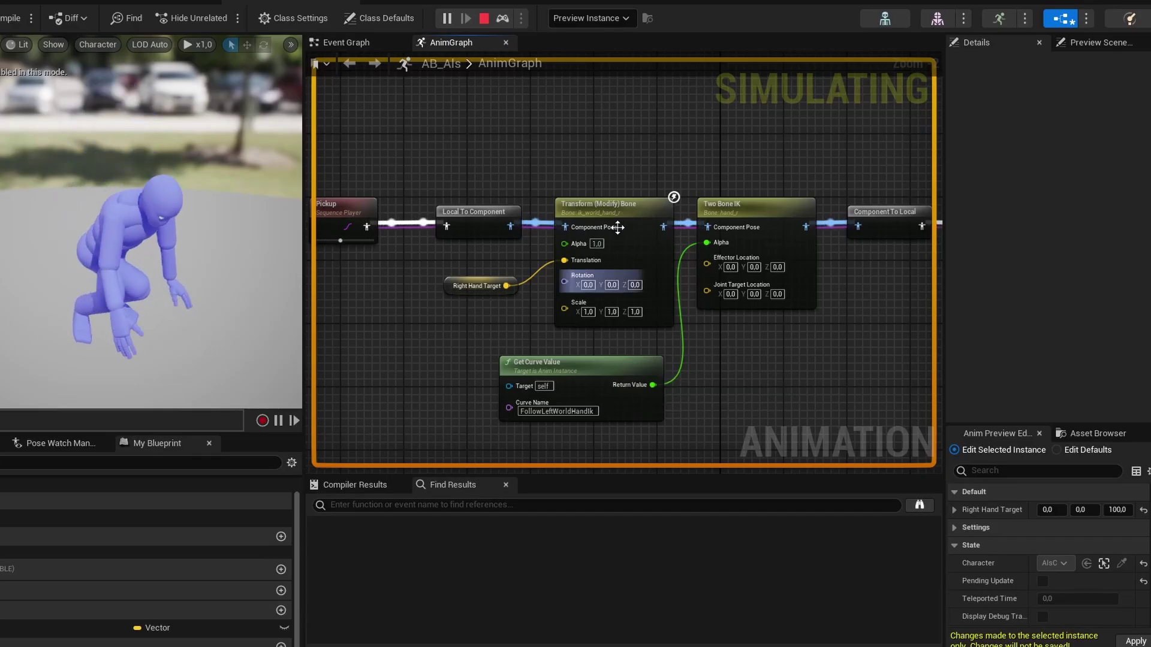
Delete the Transform (Modify) Bone node in AB_Als and connect Right Hand Target to the Two Bone IK node's Effector Location.
{"action": "left_click", "coordinate": [620, 243]}
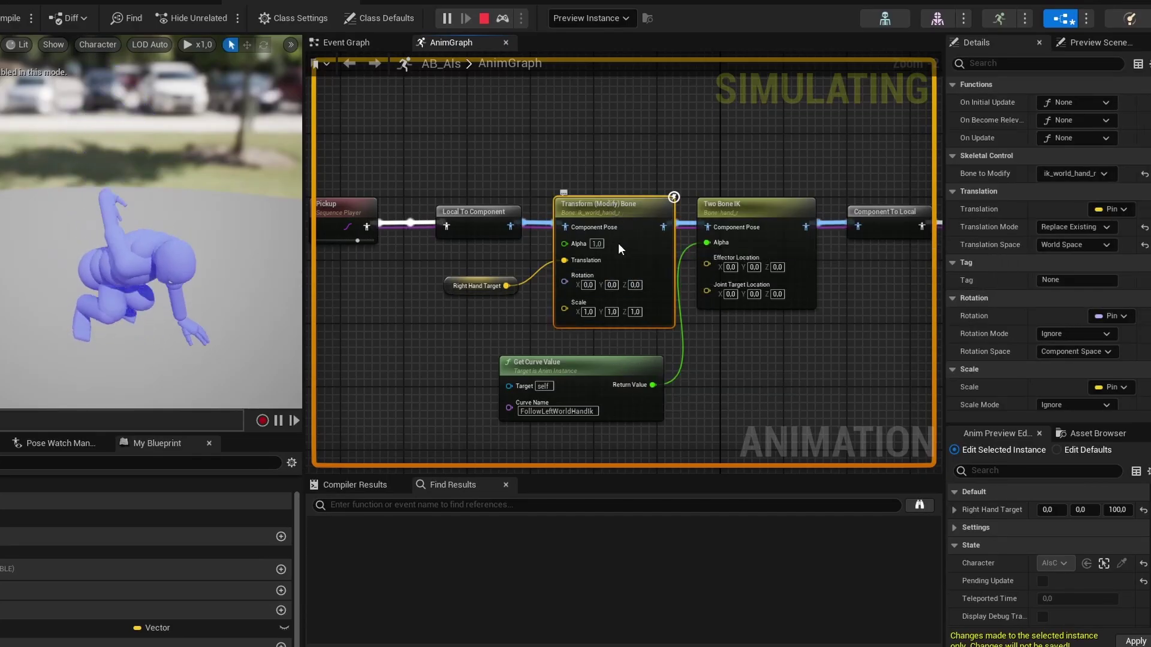
{"action": "key", "text": "Delete"}
{"action": "left_click_drag", "start_coordinate": [506, 286], "coordinate": [741, 258]}
Set the Two Bone IK's Effector Location Space to World Space, with Local To Component feeding its Component Pose, and compile.
{"action": "left_click", "coordinate": [743, 252]}
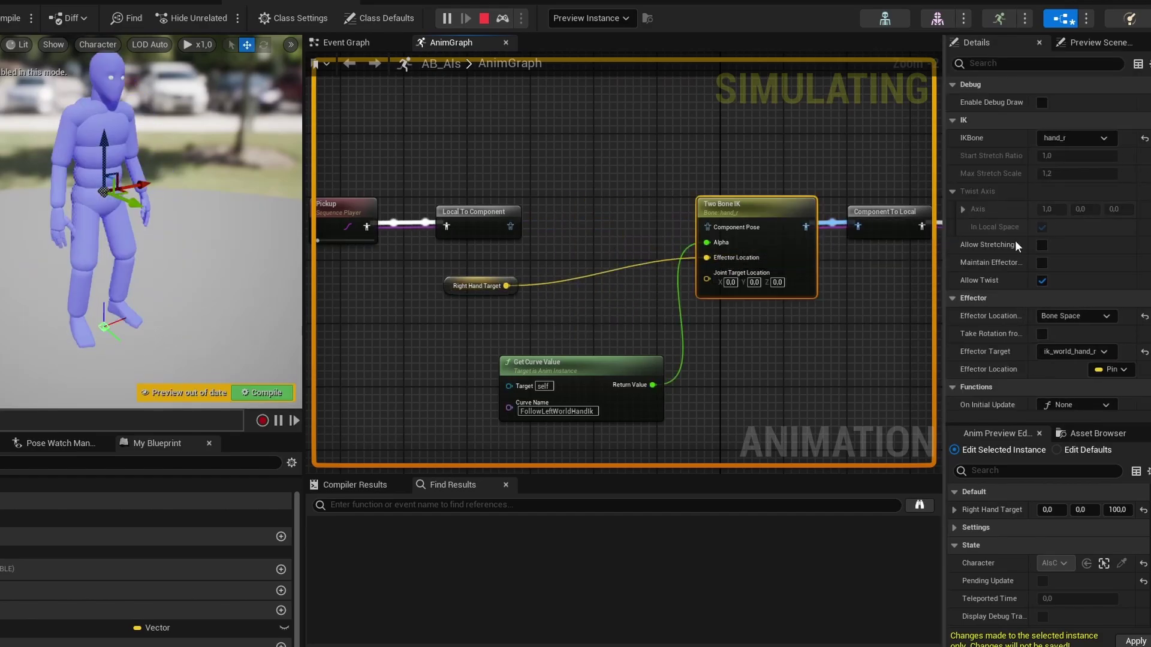
{"action": "left_click", "coordinate": [1065, 315]}
{"action": "left_click", "coordinate": [1061, 330]}
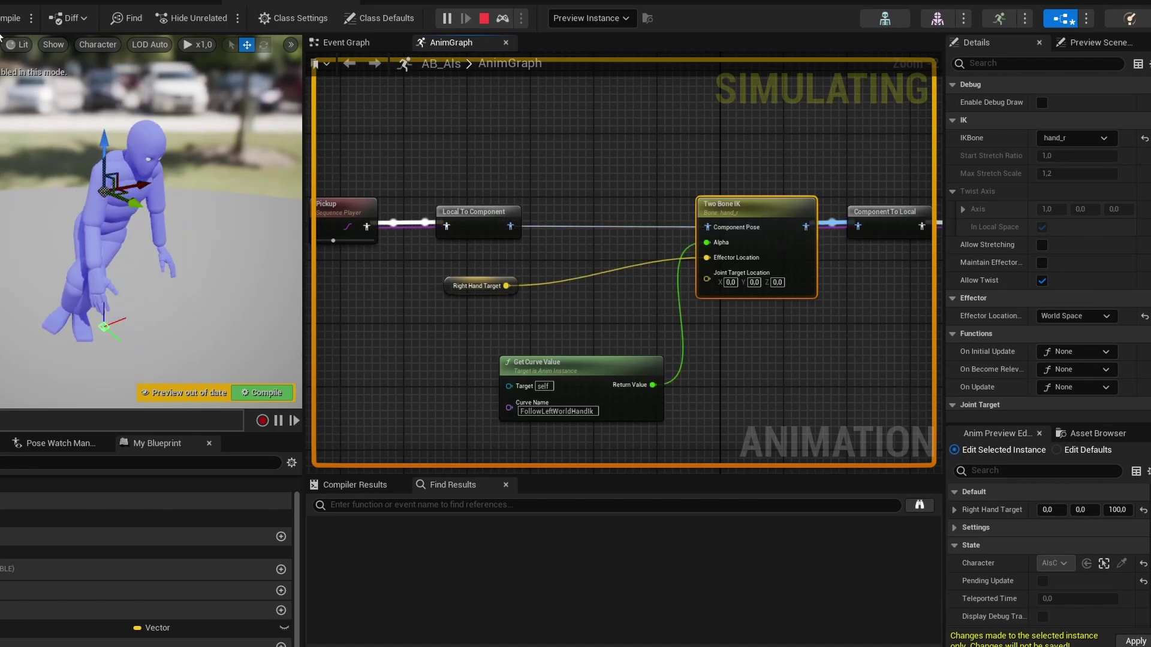
{"action": "key", "text": "F7"}
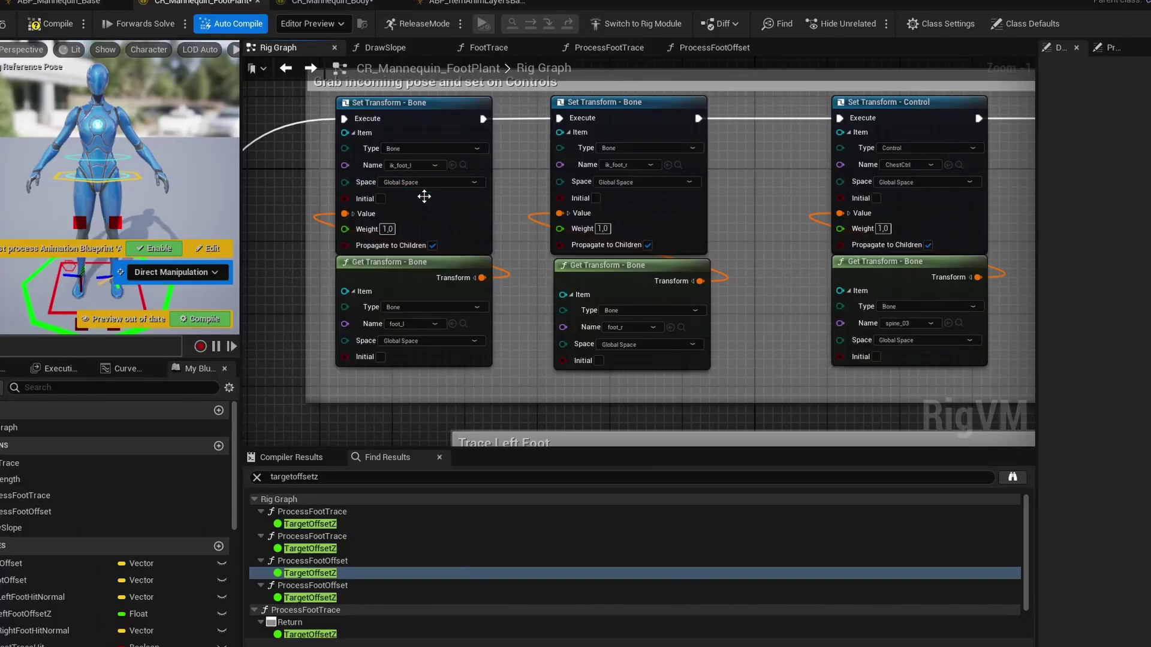
Examine in CR_Mannequin_FootPlant how the ik_foot bones take the foot bones' transforms and how ProcessFootTrace sets TargetLeftFootOffsetZ.
{"action": "left_click", "coordinate": [423, 197]}
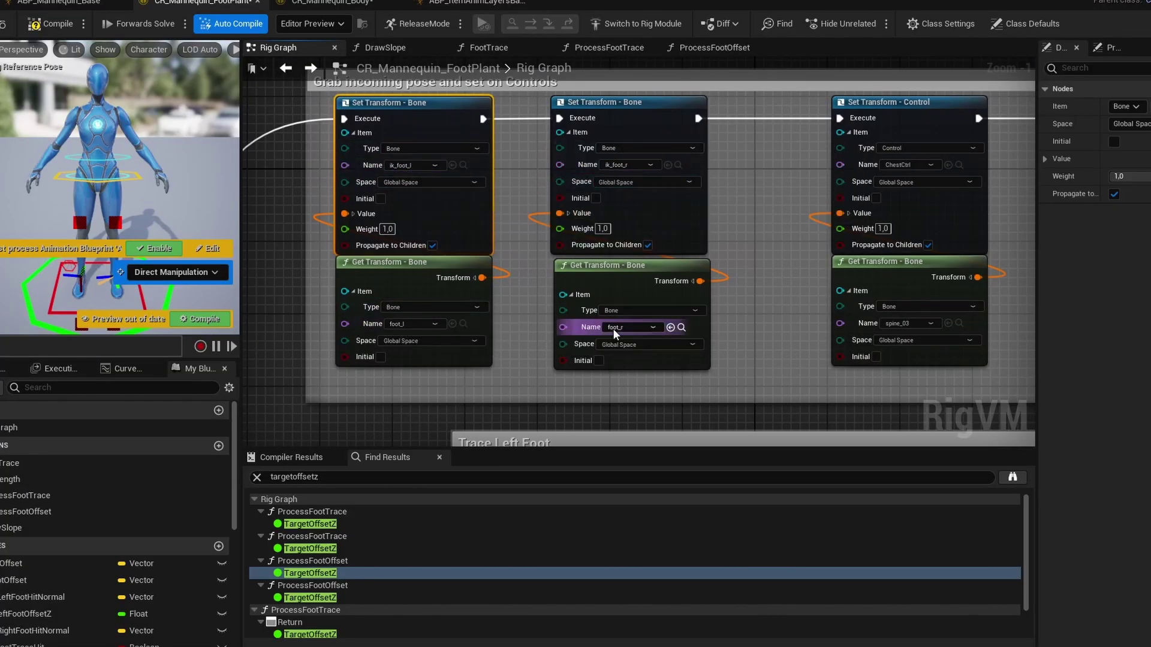
{"action": "scroll", "coordinate": [529, 200], "scroll_direction": "down", "scroll_amount": 1}
{"action": "right_click_drag", "start_coordinate": [514, 298], "coordinate": [367, 63]}
{"action": "right_click_drag", "start_coordinate": [414, 181], "coordinate": [396, 167]}
{"action": "scroll", "coordinate": [420, 240], "scroll_direction": "up", "scroll_amount": 2}
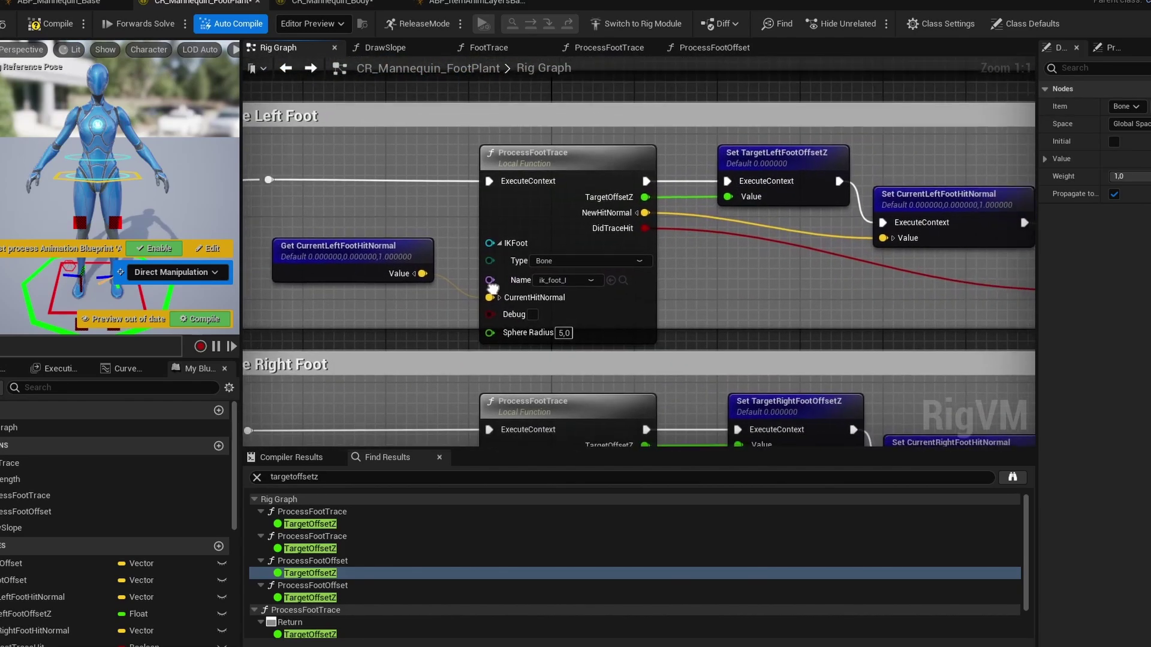
{"action": "left_click", "coordinate": [573, 240]}
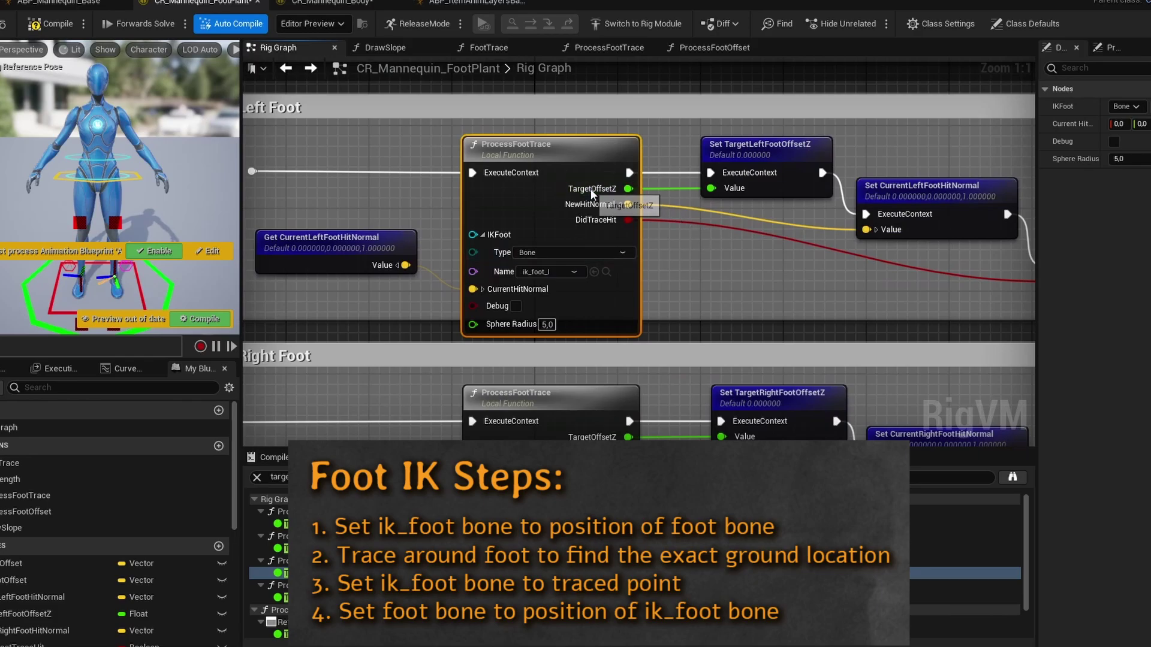
{"action": "left_click", "coordinate": [747, 149]}
Examine the pelvis adjustment section and the inputs of ProcessFootOffset in the Process Left Foot section.
{"action": "mouse_move", "coordinate": [719, 305]}
{"action": "right_mouse_down"}
{"action": "mouse_move", "coordinate": [791, 95]}
{"action": "mouse_move", "coordinate": [852, 81]}
{"action": "mouse_move", "coordinate": [785, 73]}
{"action": "mouse_move", "coordinate": [806, 12]}
{"action": "right_mouse_up"}
{"action": "mouse_move", "coordinate": [737, 441]}
{"action": "right_mouse_down"}
{"action": "mouse_move", "coordinate": [858, 344]}
{"action": "mouse_move", "coordinate": [845, 214]}
{"action": "mouse_move", "coordinate": [809, 201]}
{"action": "right_mouse_up"}
{"action": "right_click_drag", "start_coordinate": [786, 272], "coordinate": [761, 272]}
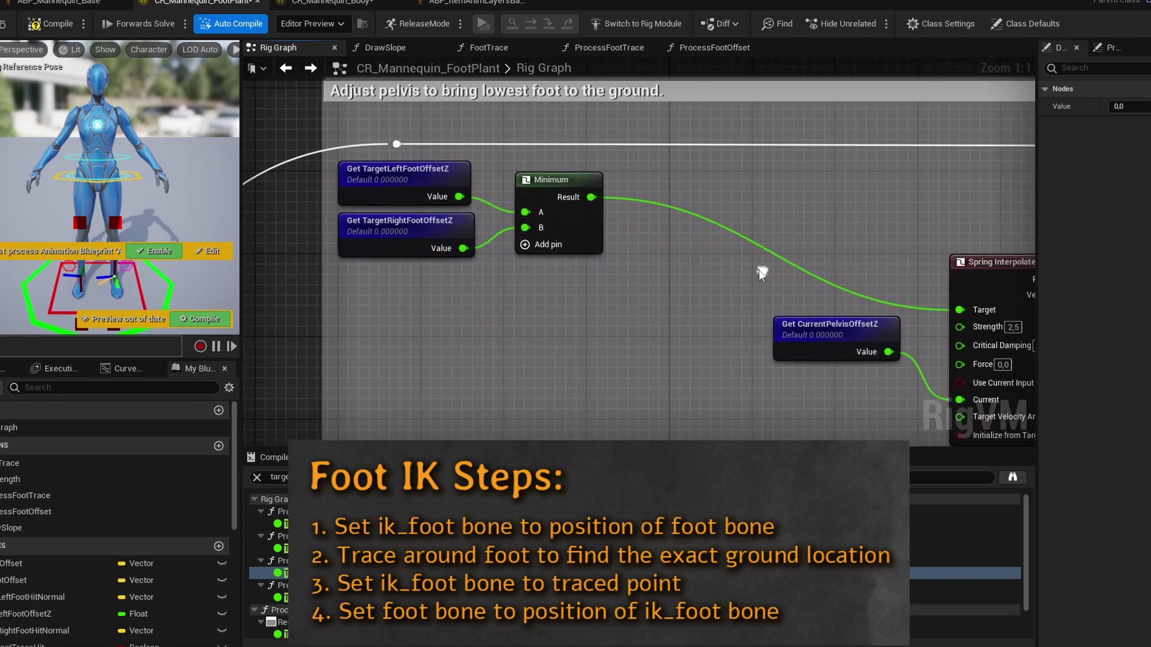
{"action": "scroll", "coordinate": [760, 272], "scroll_direction": "down", "scroll_amount": 1}
{"action": "right_click_drag", "start_coordinate": [755, 328], "coordinate": [670, 41]}
{"action": "right_click_drag", "start_coordinate": [667, 254], "coordinate": [663, 59]}
{"action": "scroll", "coordinate": [535, 203], "scroll_direction": "up", "scroll_amount": 1}
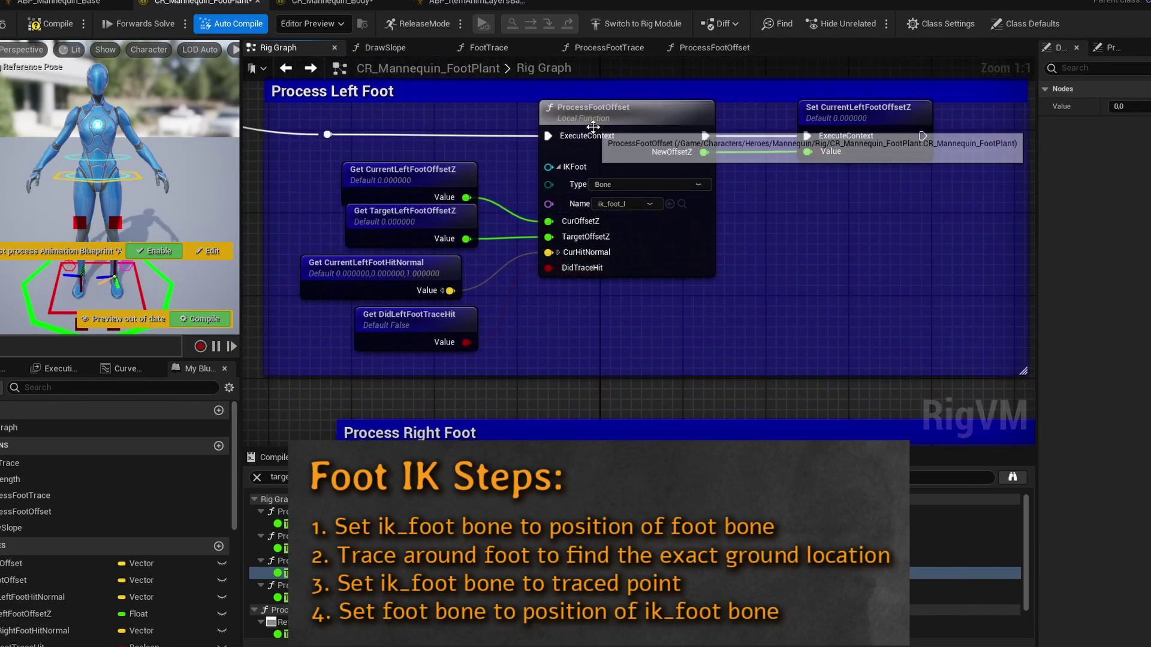
{"action": "left_click", "coordinate": [578, 155]}
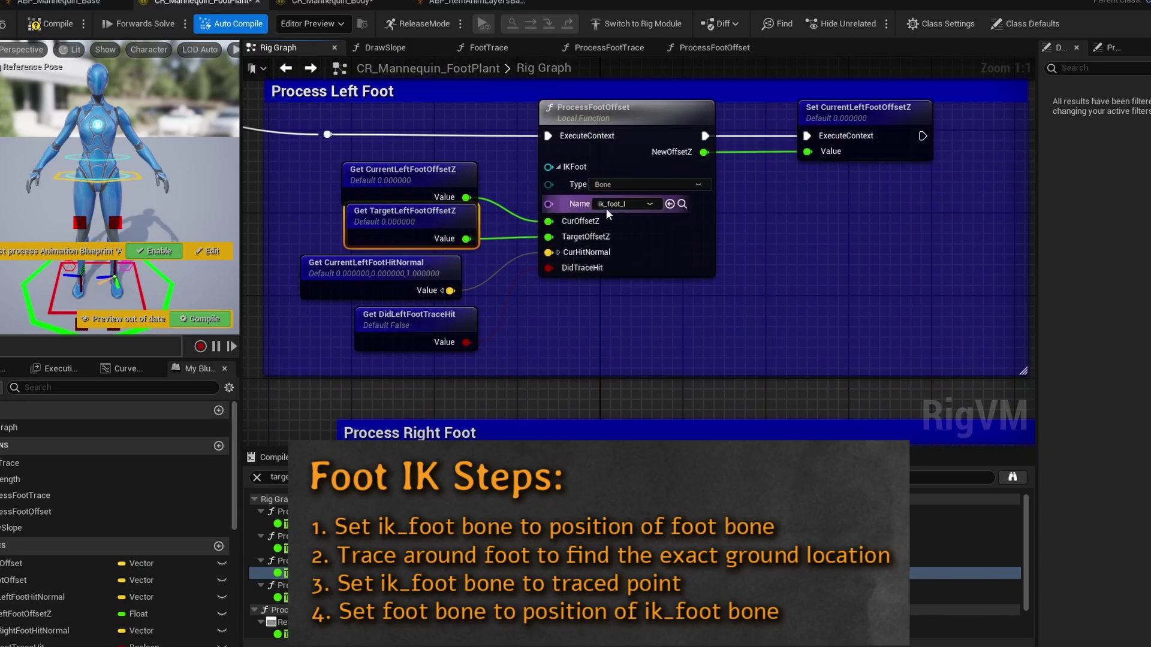
Examine how ProcessFootOffset offsets and rotates the ik_foot bone up to its Return node, and how the Rig Graph stores NewOffsetZ.
{"action": "left_click", "coordinate": [637, 127]}
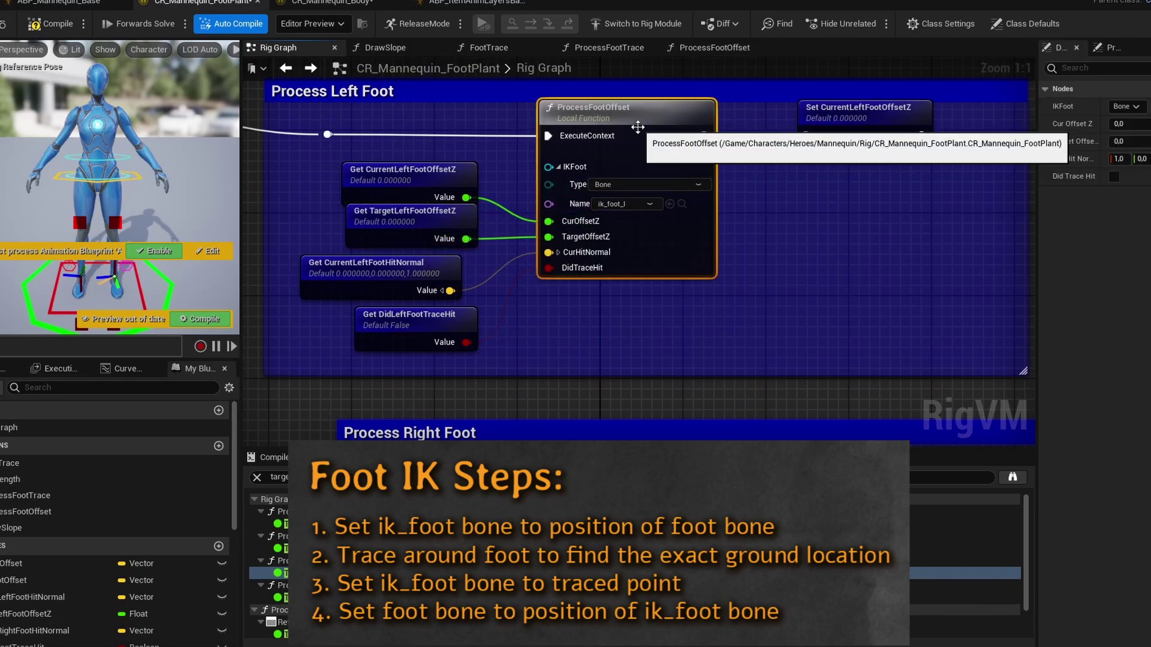
{"action": "double_click", "coordinate": [637, 127]}
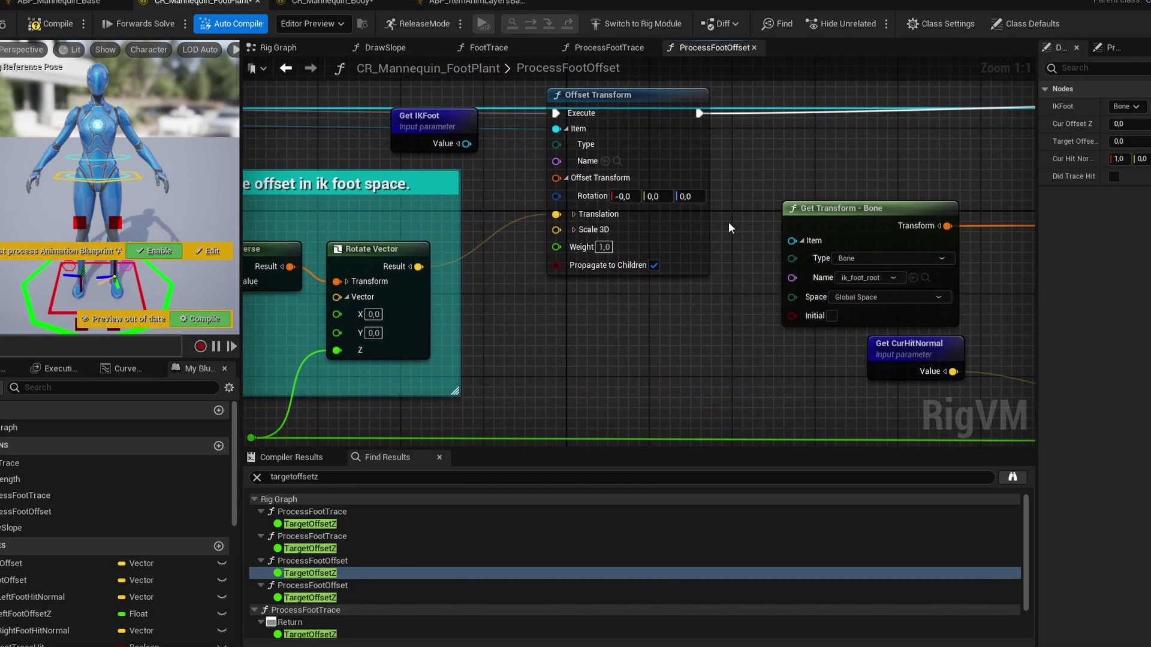
{"action": "left_click", "coordinate": [649, 130]}
{"action": "right_click_drag", "start_coordinate": [905, 154], "coordinate": [831, 157]}
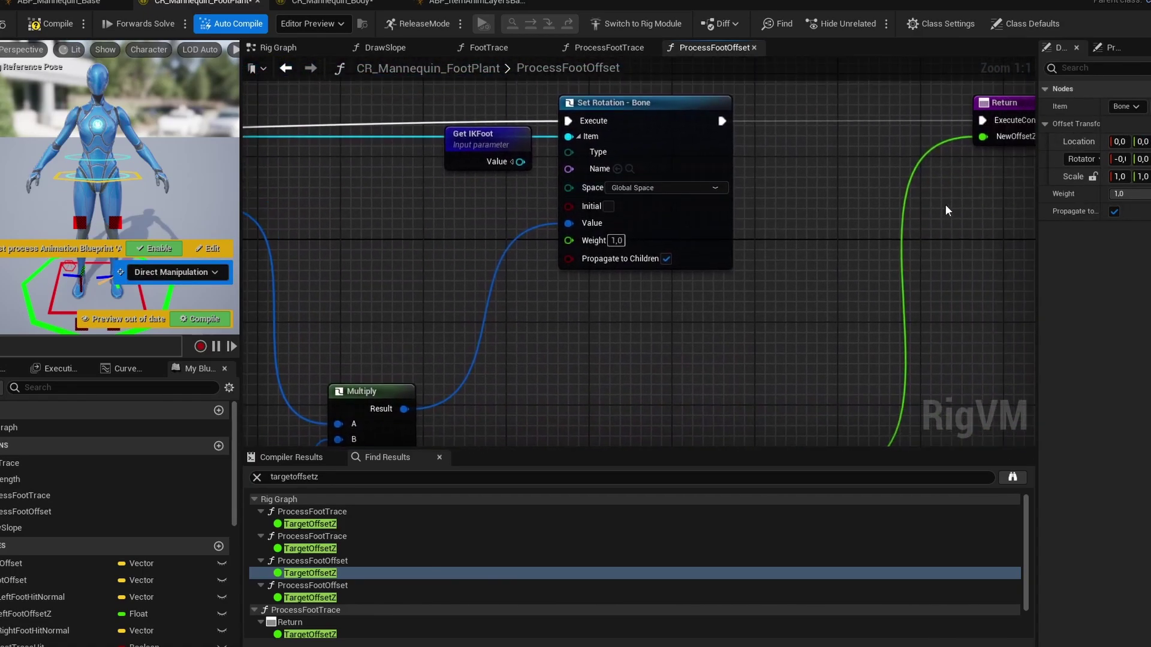
{"action": "right_click_drag", "start_coordinate": [946, 210], "coordinate": [655, 192]}
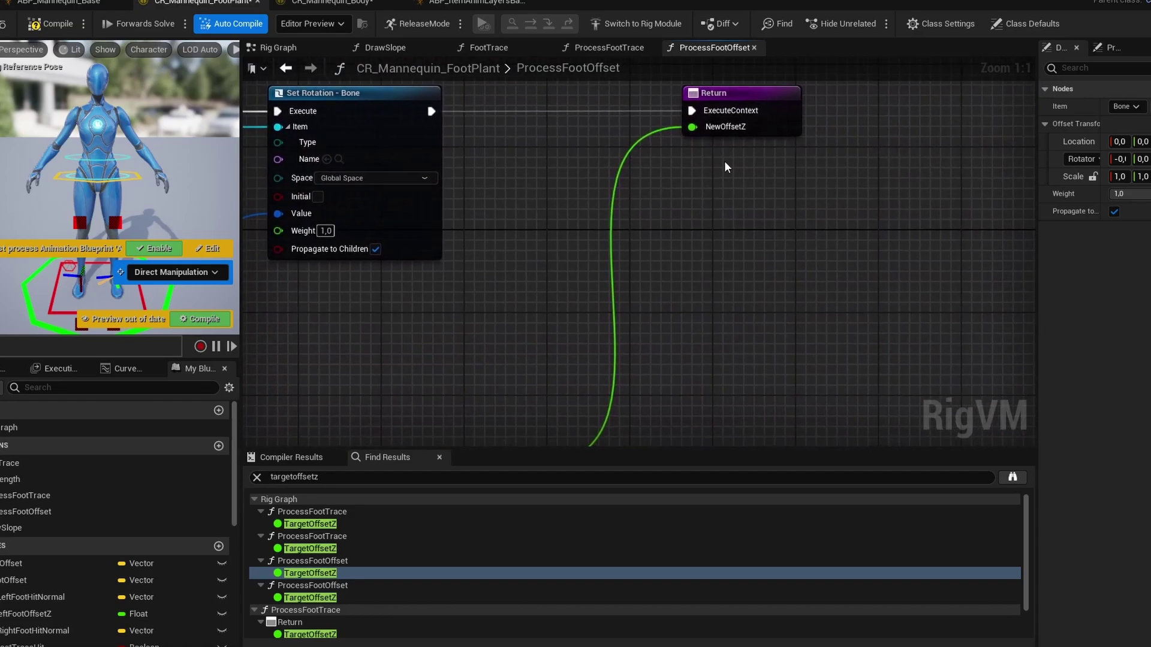
{"action": "left_click", "coordinate": [778, 127]}
{"action": "right_click_drag", "start_coordinate": [543, 230], "coordinate": [1148, 207]}
{"action": "right_click_drag", "start_coordinate": [1012, 208], "coordinate": [1030, 187]}
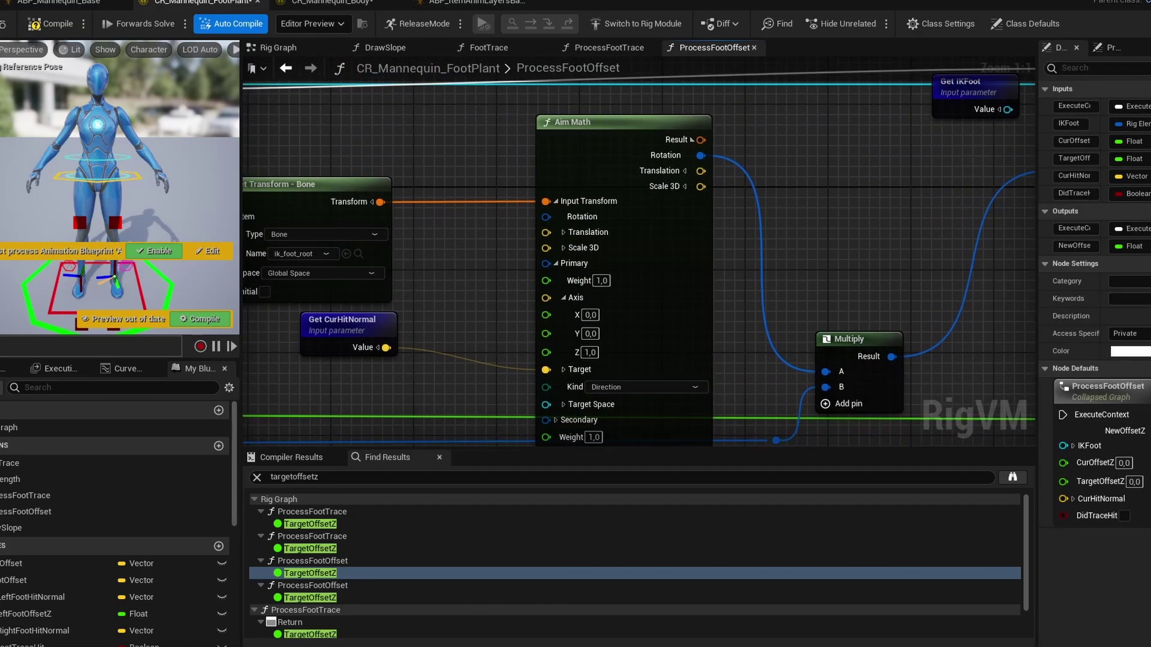
{"action": "key", "text": "alt+Left"}
{"action": "right_click_drag", "start_coordinate": [831, 275], "coordinate": [702, 244]}
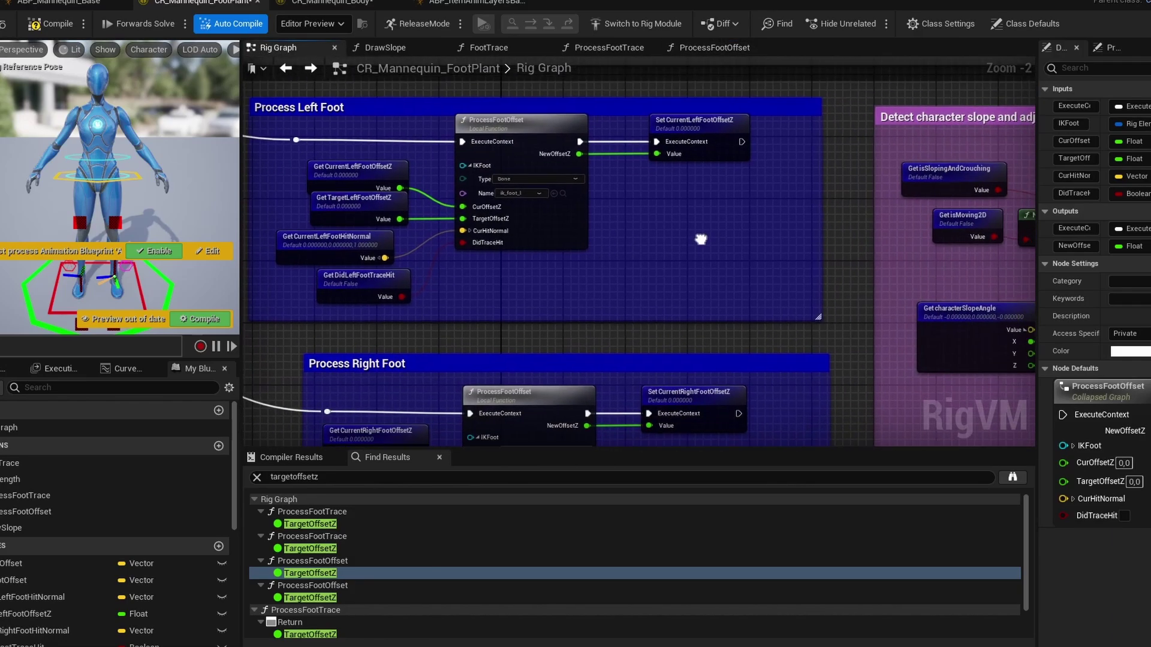
{"action": "left_click", "coordinate": [715, 111]}
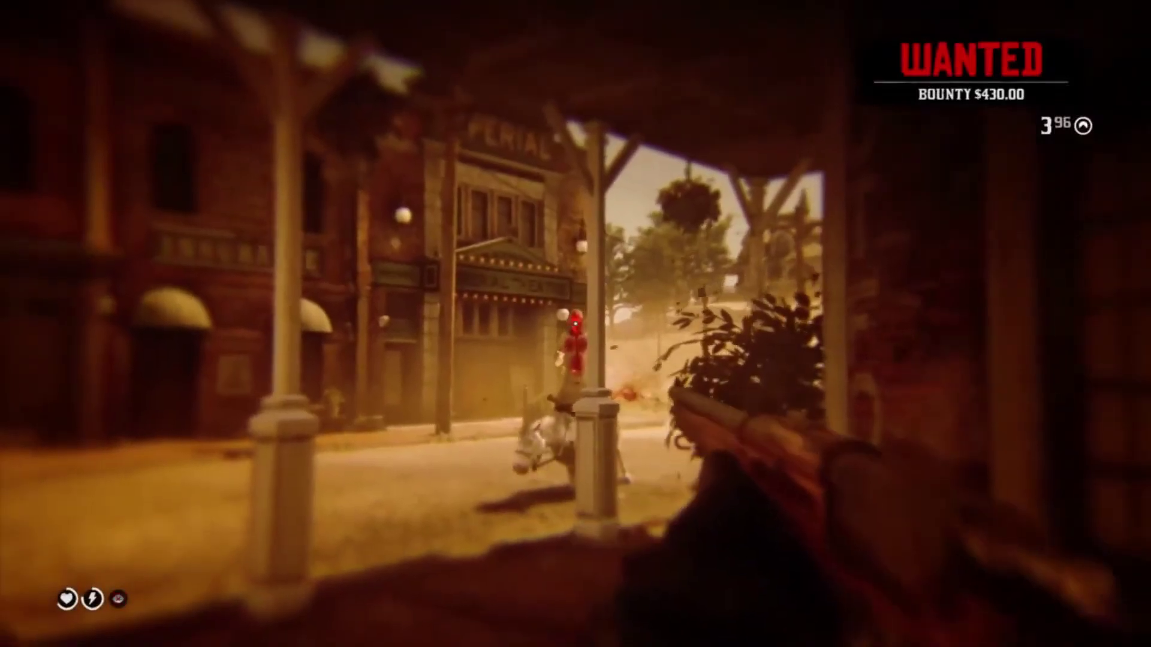
{"action": "left_click", "coordinate": [574, 324]}
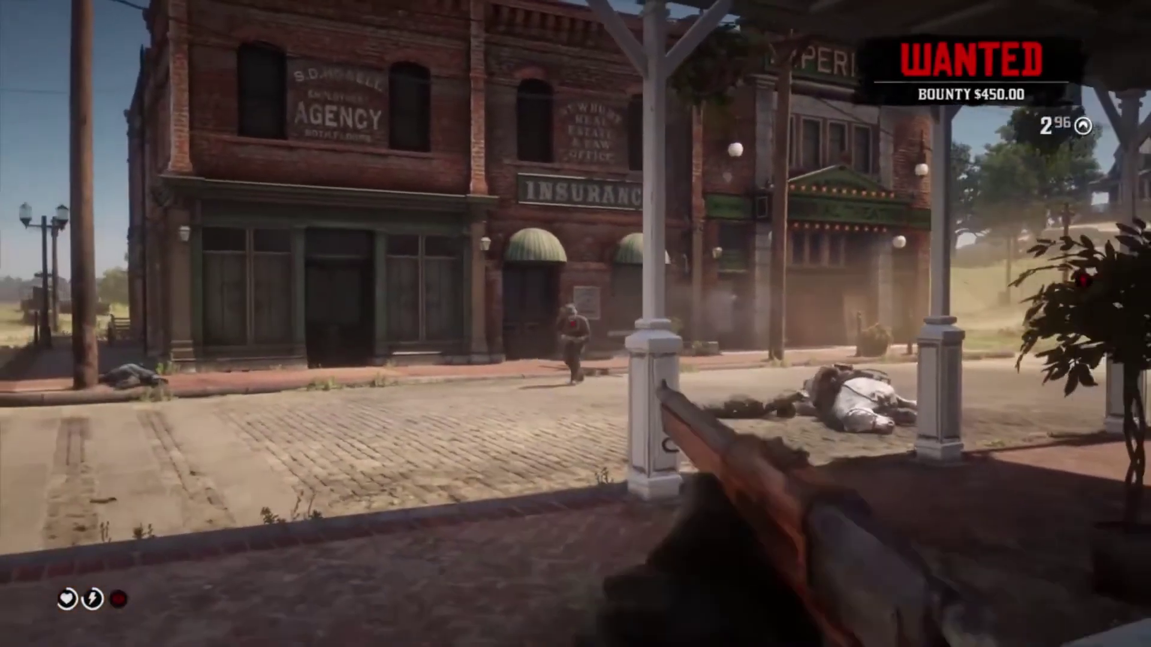
{"action": "left_click", "coordinate": [576, 323]}
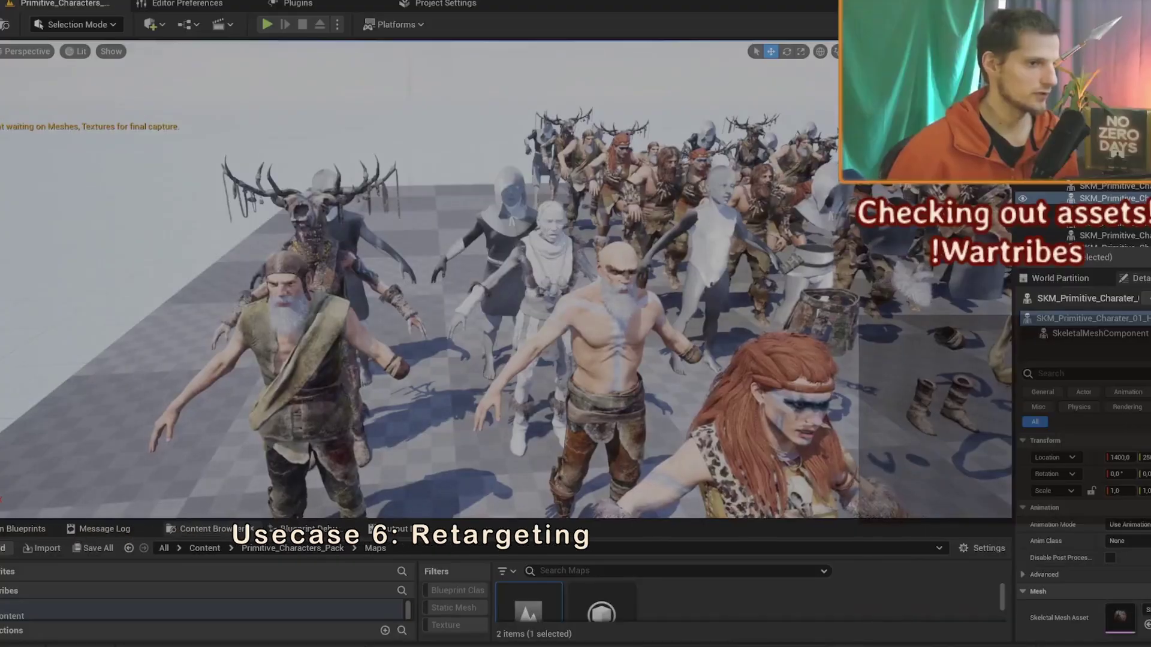
Inspect the characters in the Primitive_Characters_Pack map up close, including the hooded skull-faced character MM_Idle5.
{"action": "right_click_drag", "start_coordinate": [504, 279], "coordinate": [504, 309]}
{"action": "key", "text": "w"}
{"action": "key", "text": "w"}
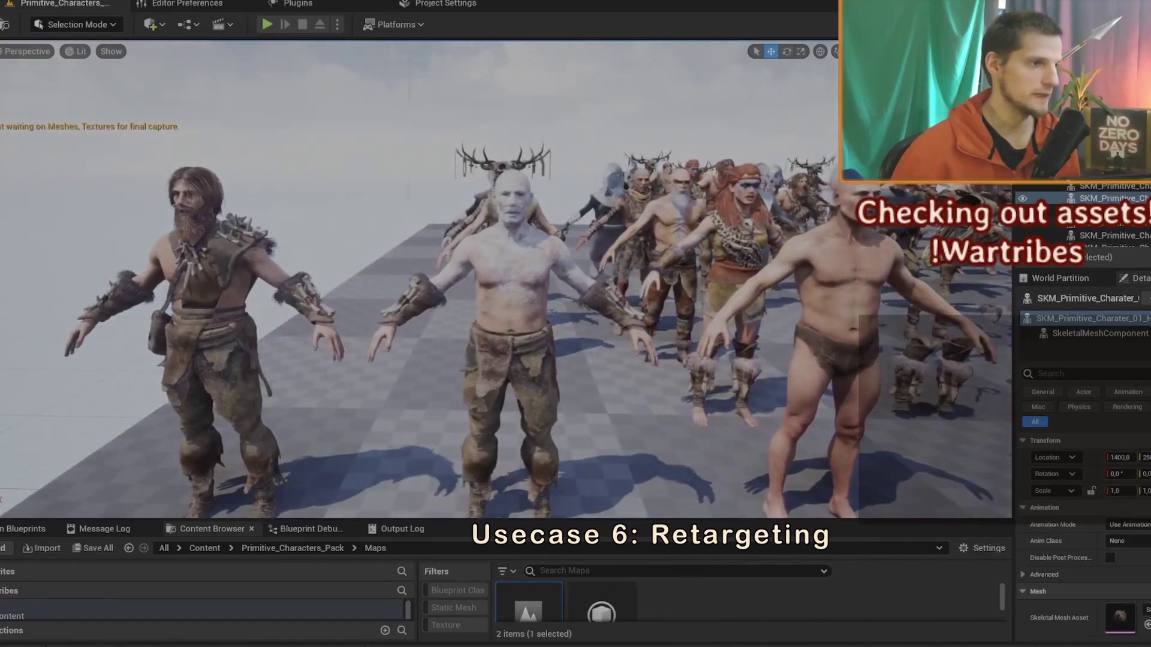
{"action": "key", "text": "s"}
{"action": "mouse_move", "coordinate": [503, 279]}
{"action": "right_mouse_down"}
{"action": "mouse_move", "coordinate": [575, 279]}
{"action": "mouse_move", "coordinate": [629, 240]}
{"action": "mouse_move", "coordinate": [539, 240]}
{"action": "mouse_move", "coordinate": [504, 288]}
{"action": "right_mouse_up"}
{"action": "key", "text": "w"}
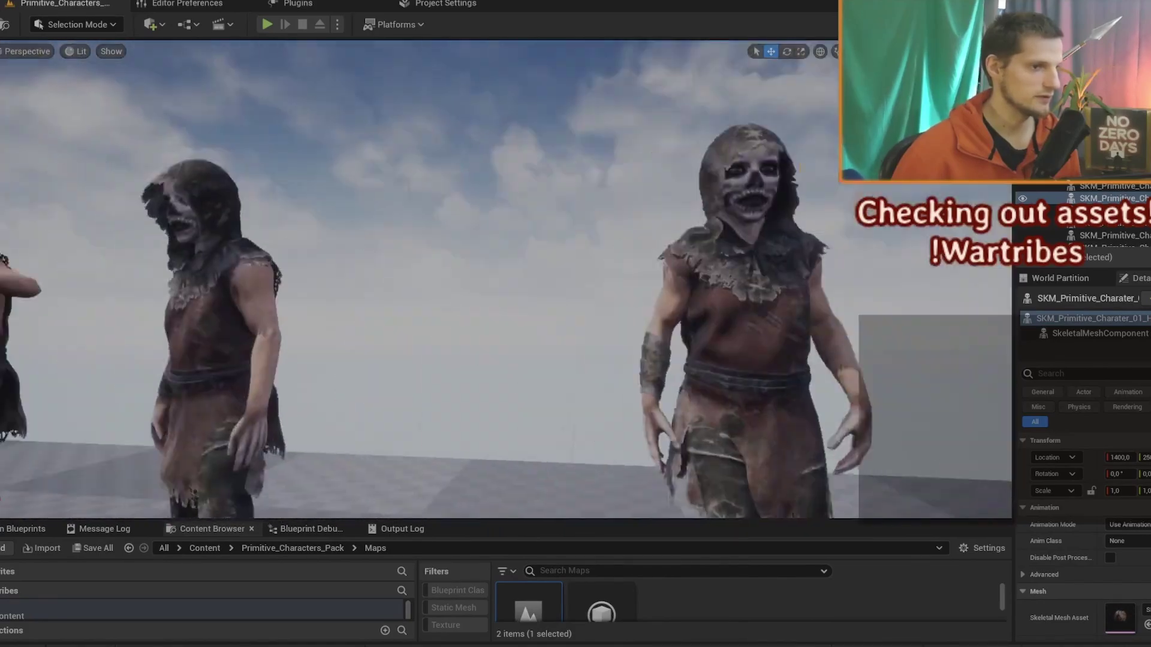
{"action": "key", "text": "s"}
{"action": "right_click_drag", "start_coordinate": [506, 279], "coordinate": [504, 347]}
{"action": "key", "text": "w"}
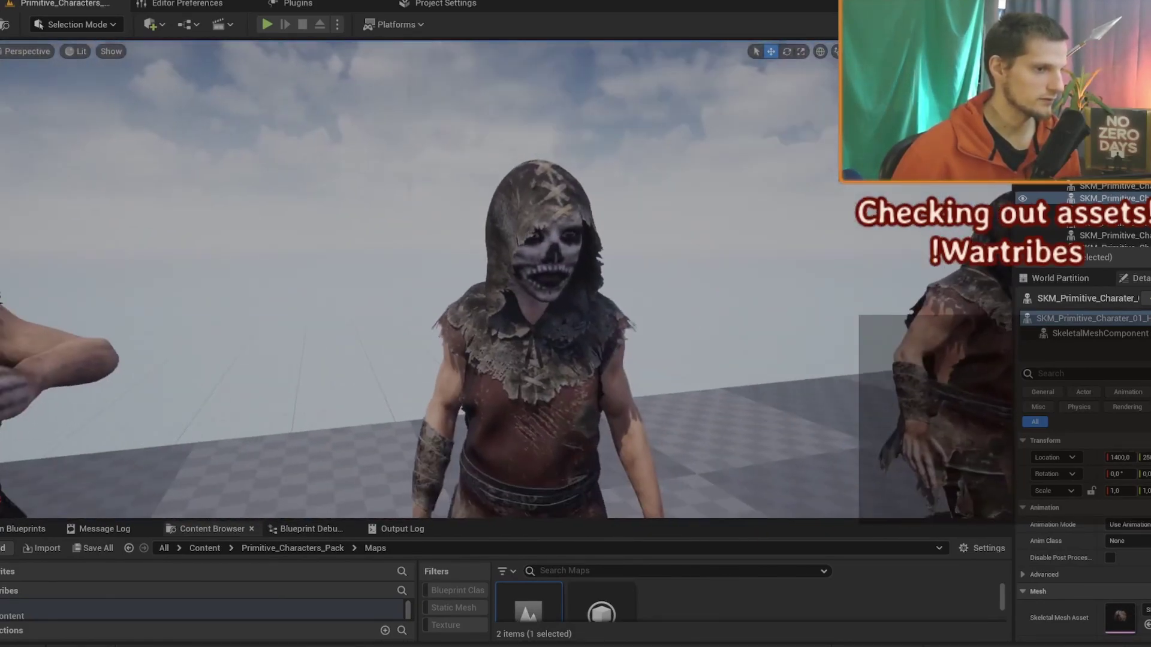
{"action": "left_click", "coordinate": [538, 203]}
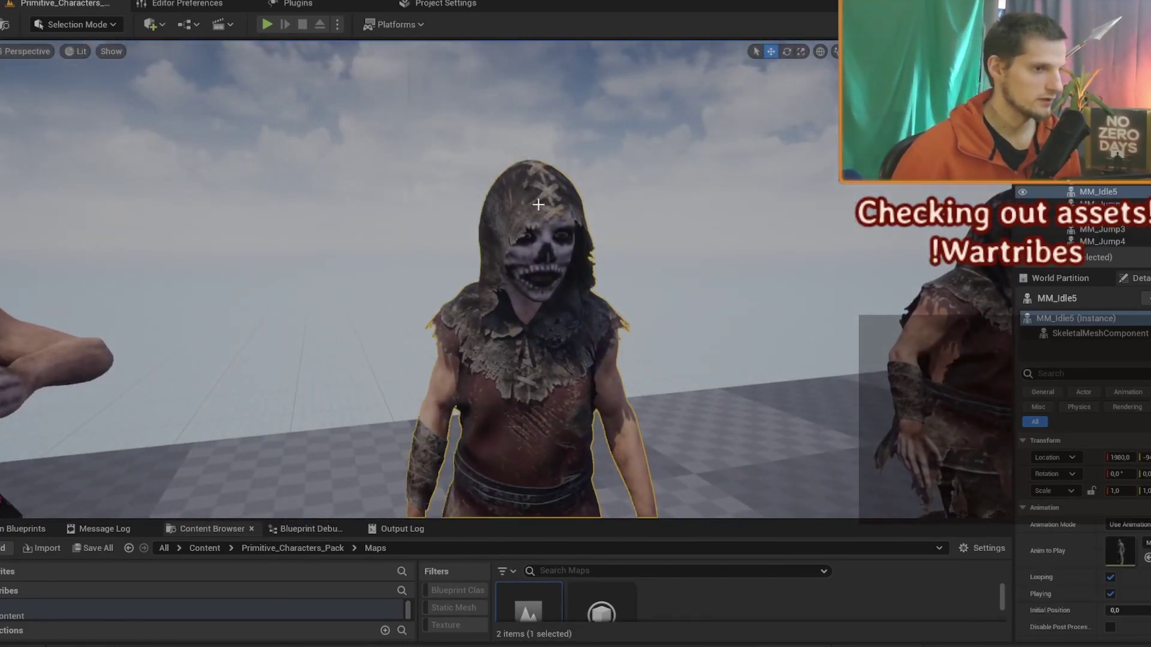
{"action": "right_click_drag", "start_coordinate": [537, 204], "coordinate": [477, 299]}
{"action": "key", "text": "s"}
{"action": "key", "text": "a"}
{"action": "key", "text": "s"}
Play the level in the editor, move the player character briefly and eject from it.
{"action": "left_click", "coordinate": [267, 24]}
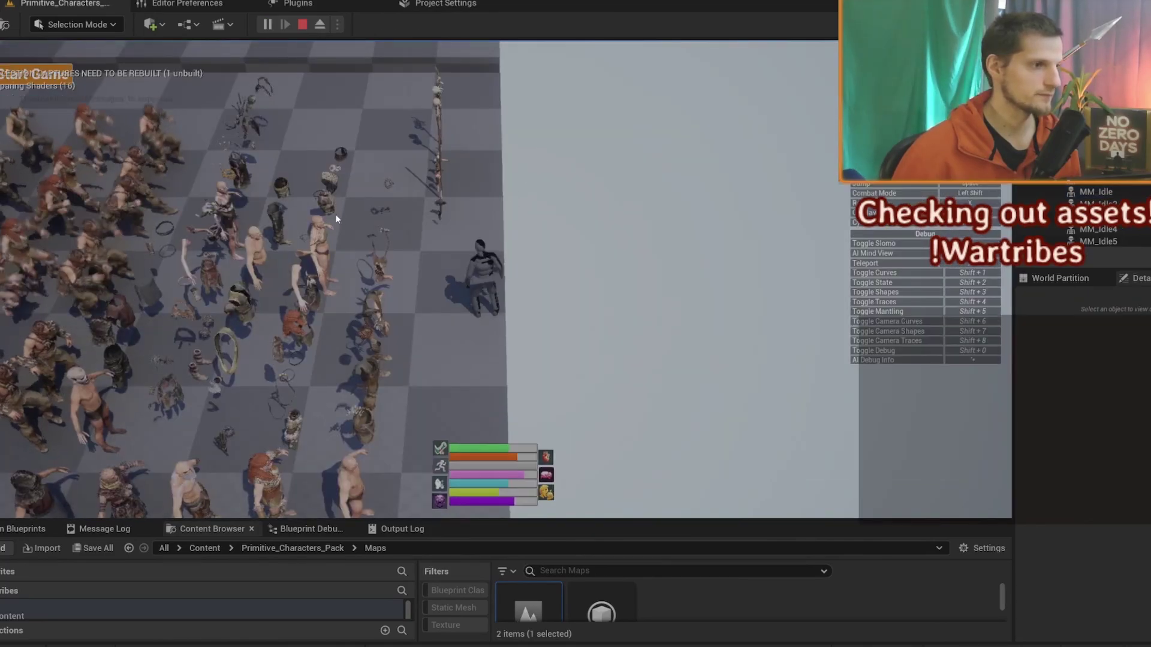
{"action": "key", "text": "a"}
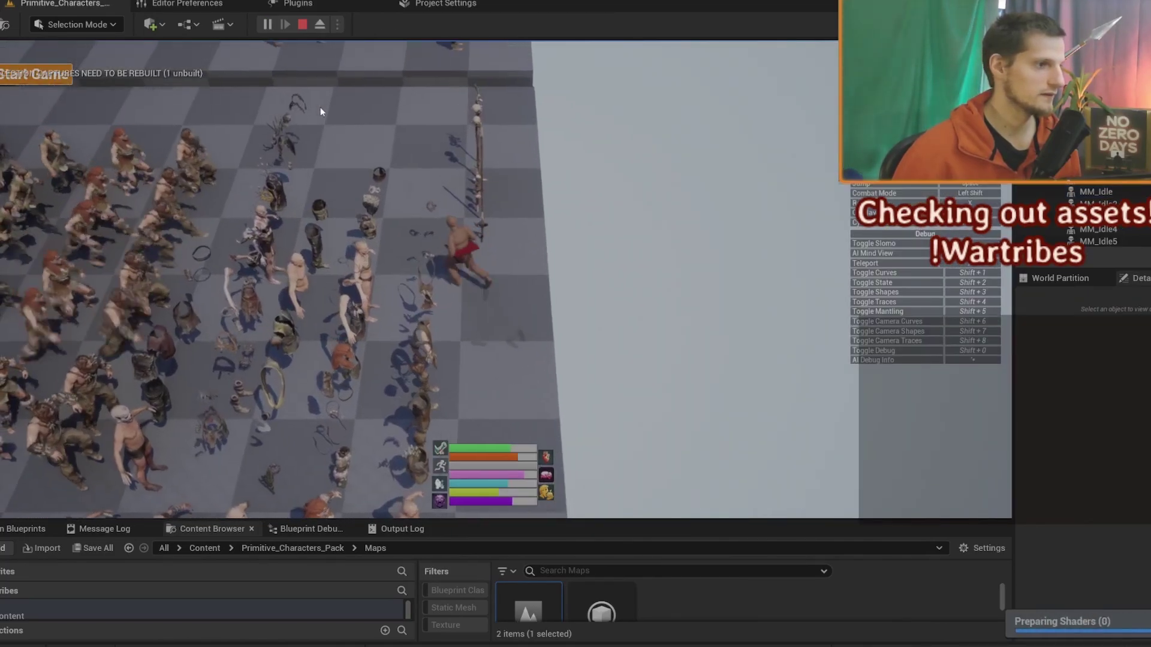
{"action": "left_click", "coordinate": [320, 25]}
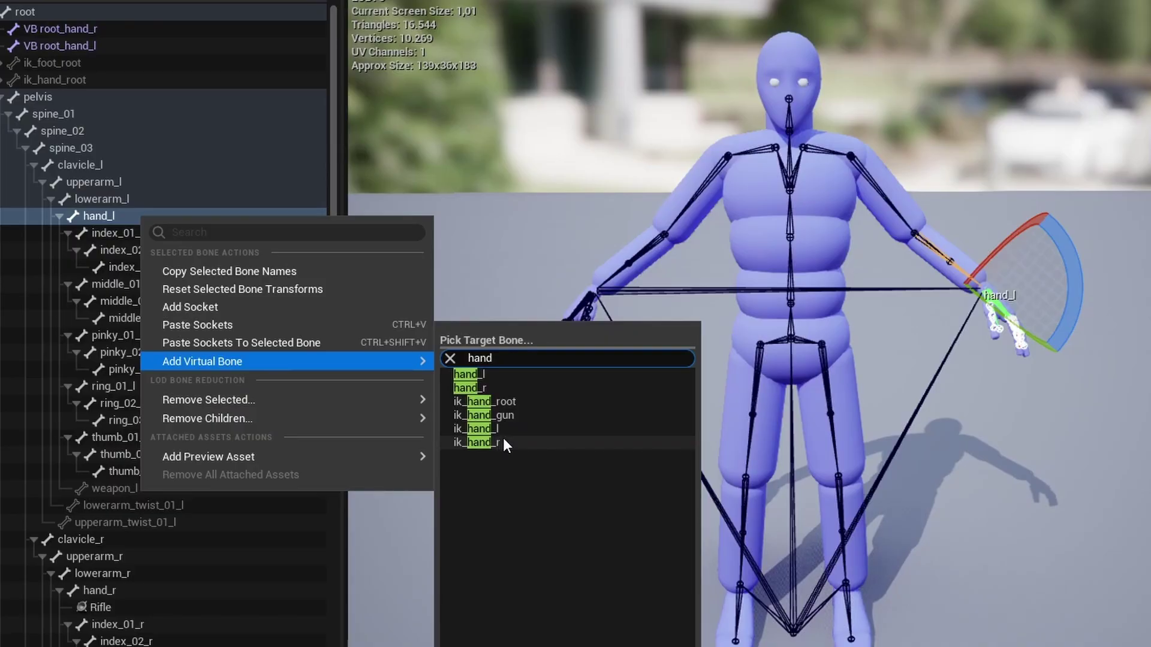
Add a virtual bone from hand_l targeting hand_r and rename it VB hand_r.
{"action": "left_click", "coordinate": [484, 388]}
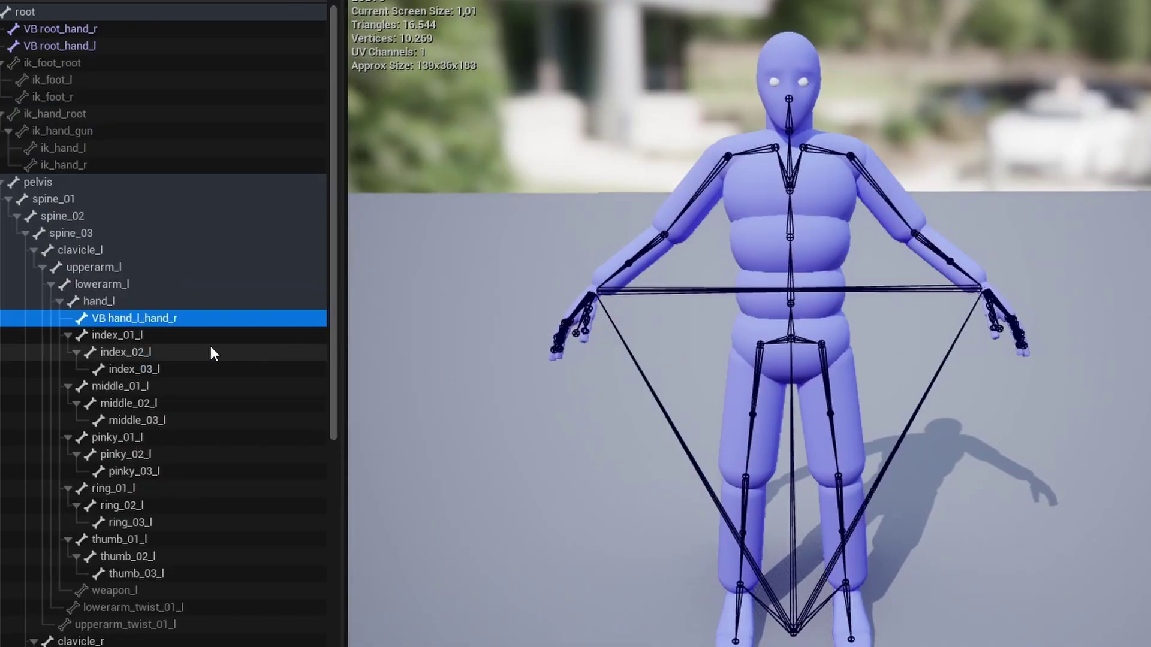
{"action": "double_click", "coordinate": [168, 324]}
{"action": "type", "text": "hand_r"}
{"action": "key", "text": "Return"}
Start adding a virtual bone on weapon_l and filter its target bones by "hand".
{"action": "scroll", "coordinate": [175, 330], "scroll_direction": "down", "scroll_amount": 3}
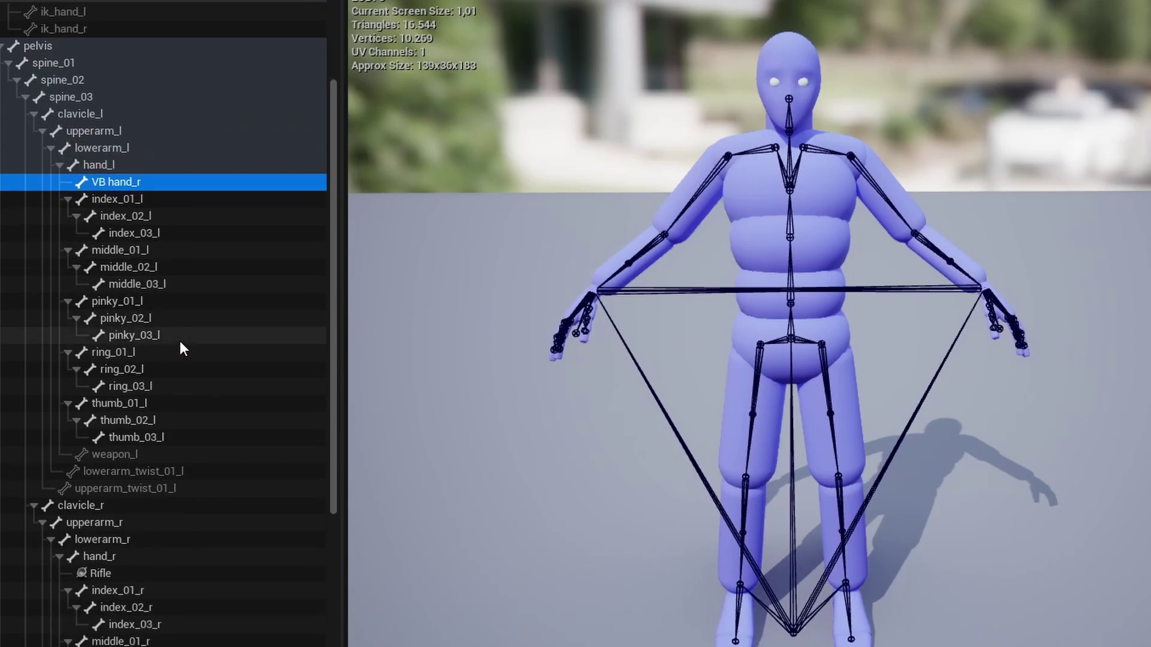
{"action": "left_click", "coordinate": [160, 455]}
{"action": "right_click", "coordinate": [160, 454]}
{"action": "mouse_move", "coordinate": [347, 606]}
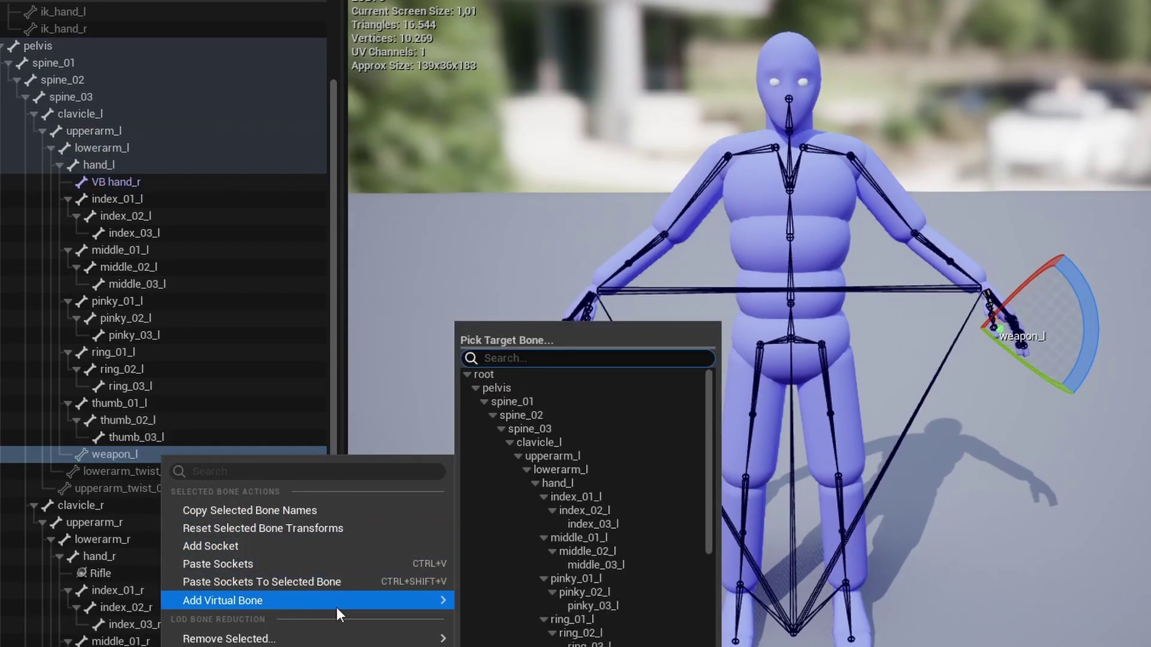
{"action": "type", "text": "hand"}
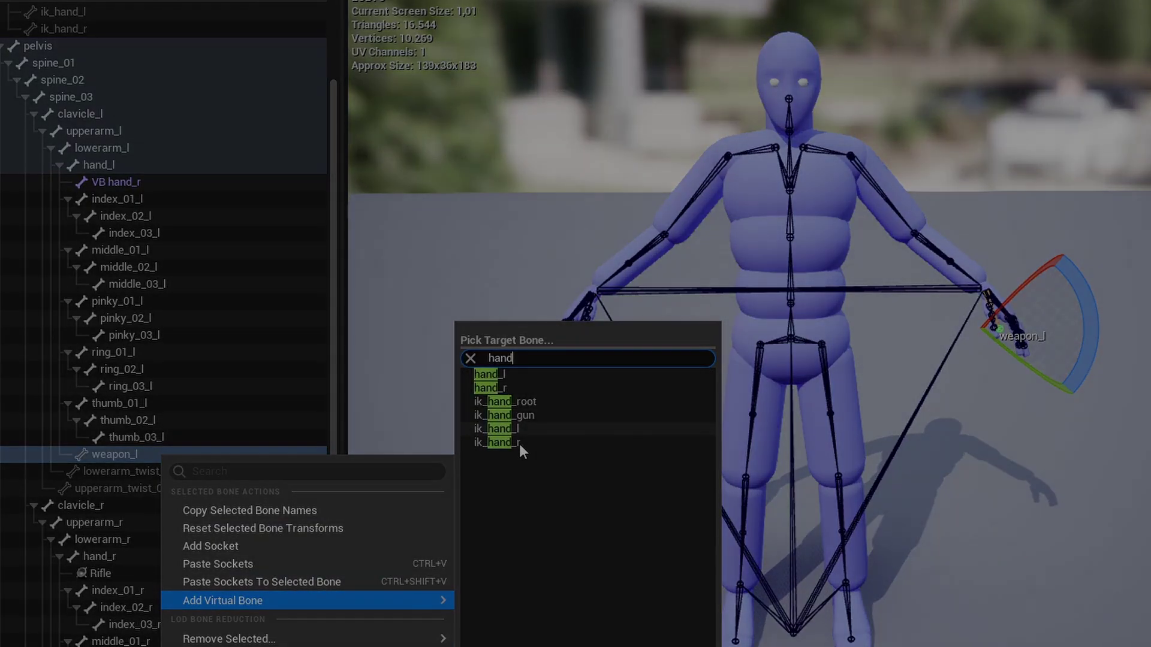